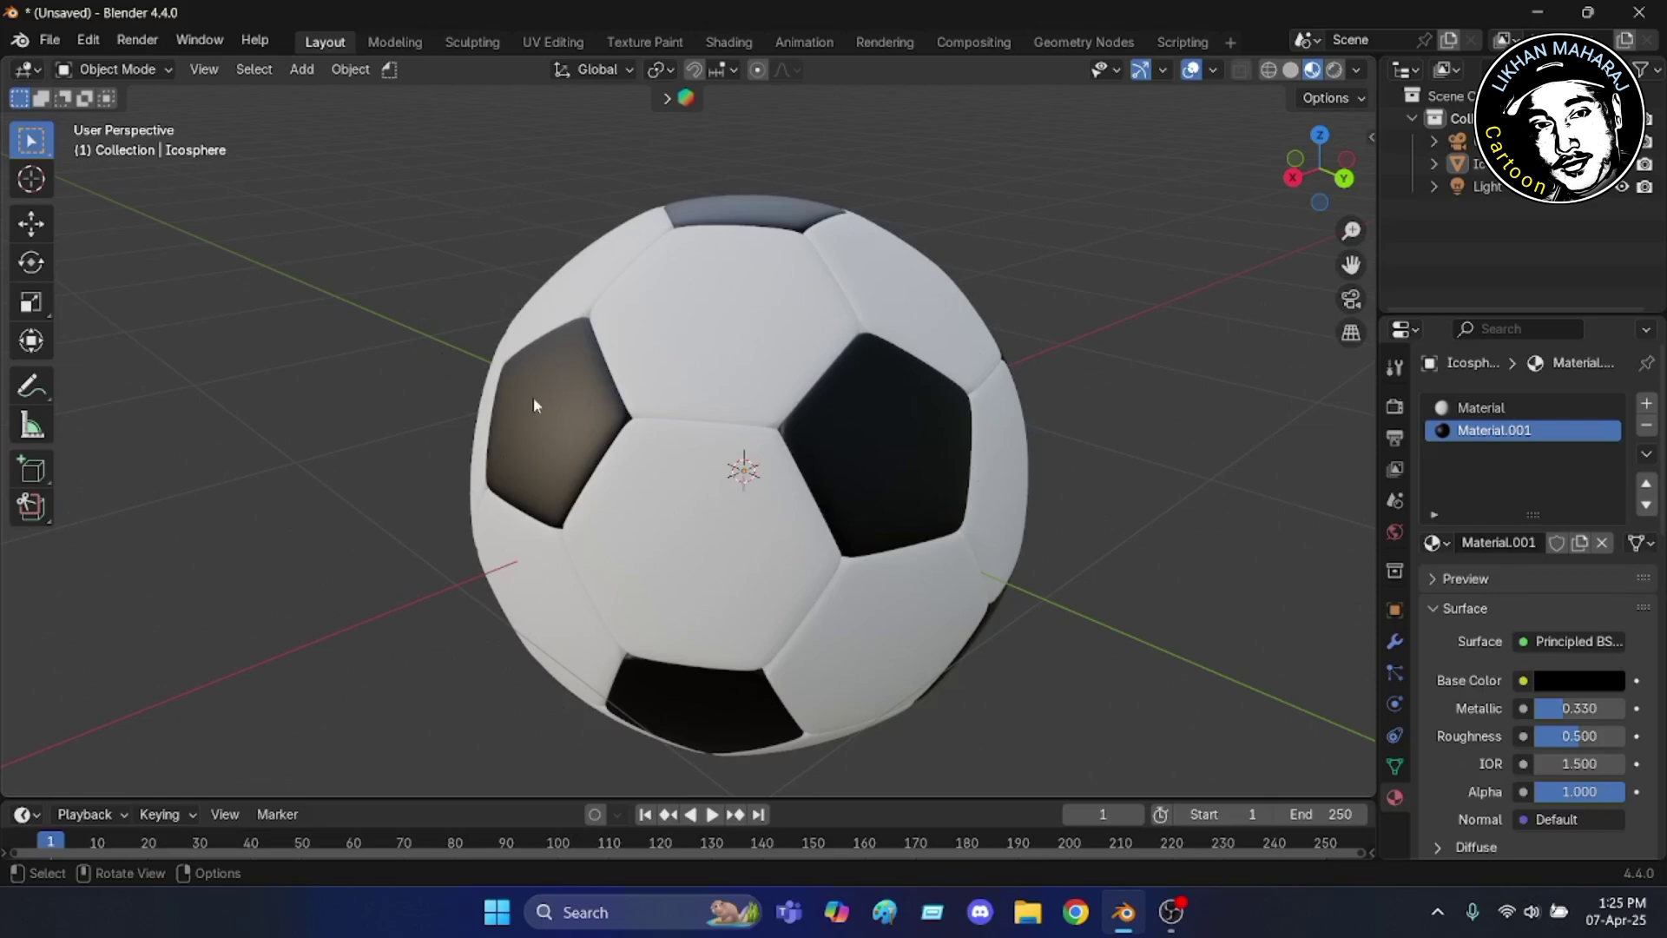
{"action": "scroll", "coordinate": [534, 397], "scroll_direction": "down", "scroll_amount": 3}
{"action": "scroll", "coordinate": [606, 489], "scroll_direction": "up", "scroll_amount": 5}
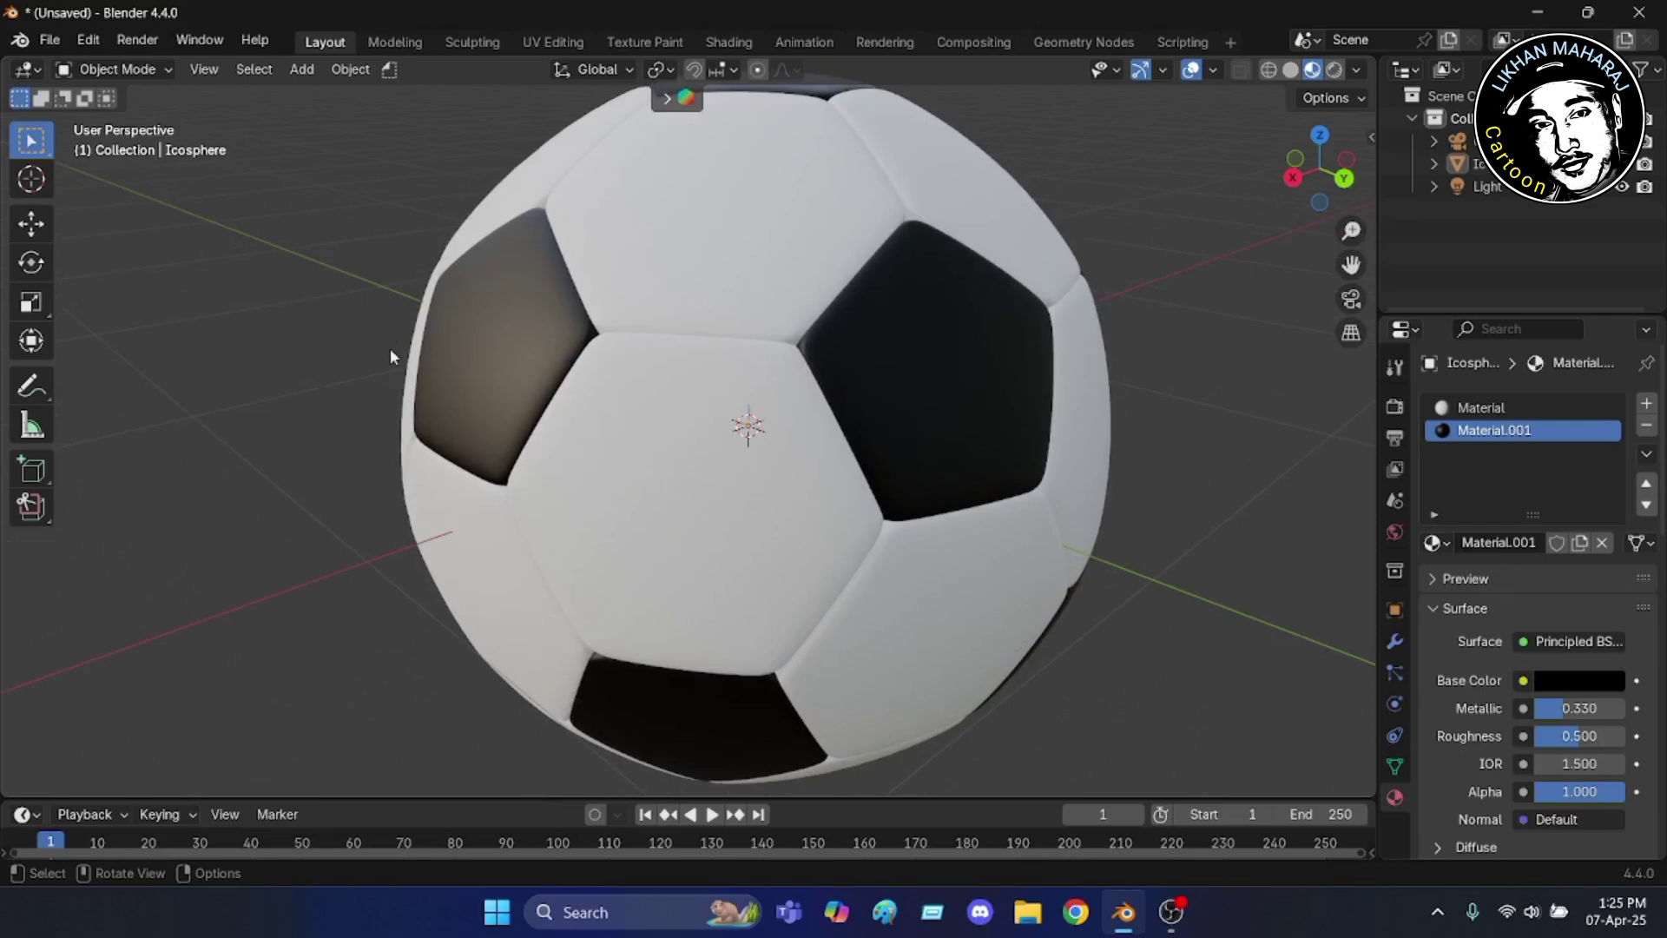
{"action": "scroll", "coordinate": [599, 358], "scroll_direction": "down", "scroll_amount": 3}
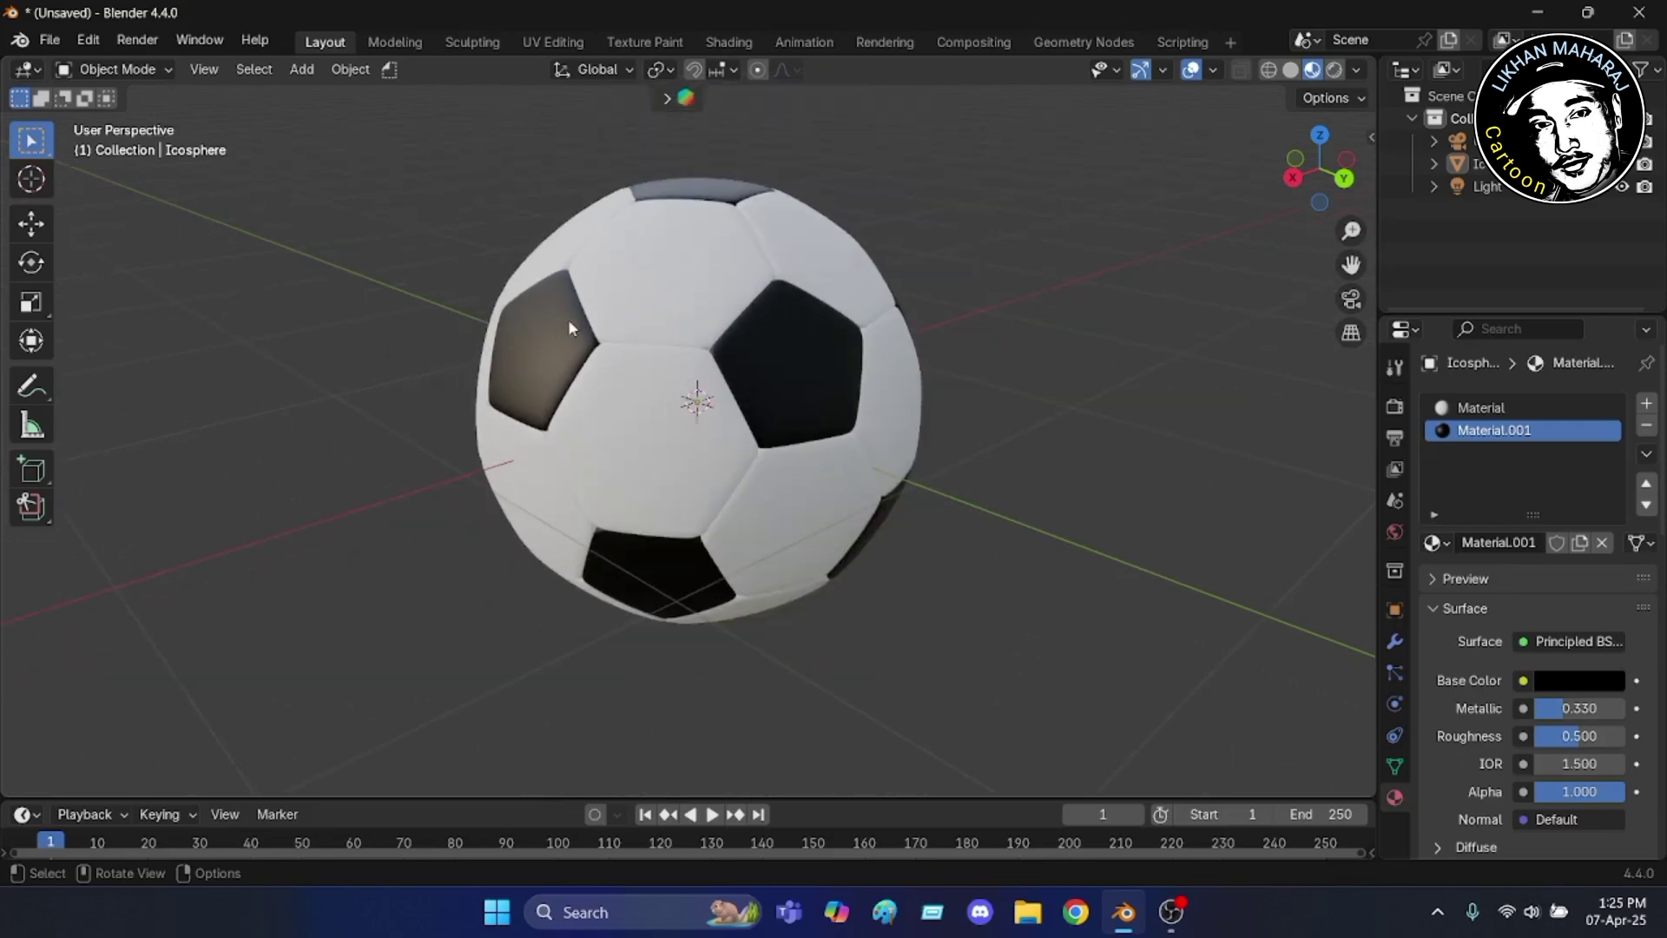
{"action": "scroll", "coordinate": [686, 387], "scroll_direction": "up", "scroll_amount": 3}
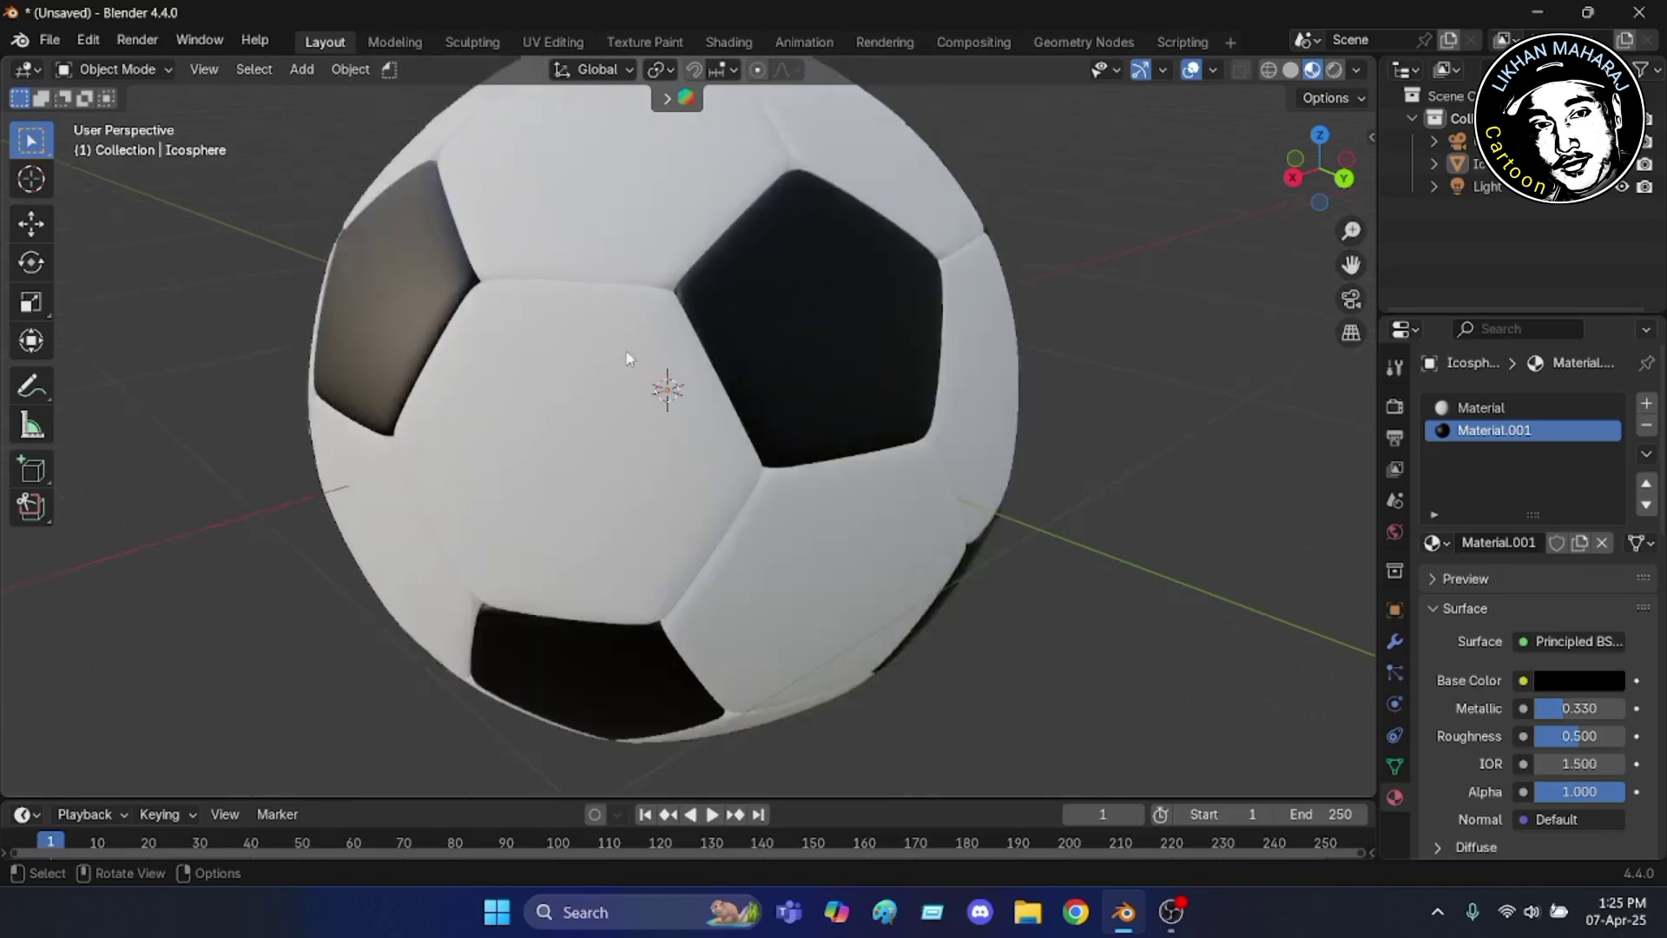
{"action": "scroll", "coordinate": [629, 359], "scroll_direction": "down", "scroll_amount": 3}
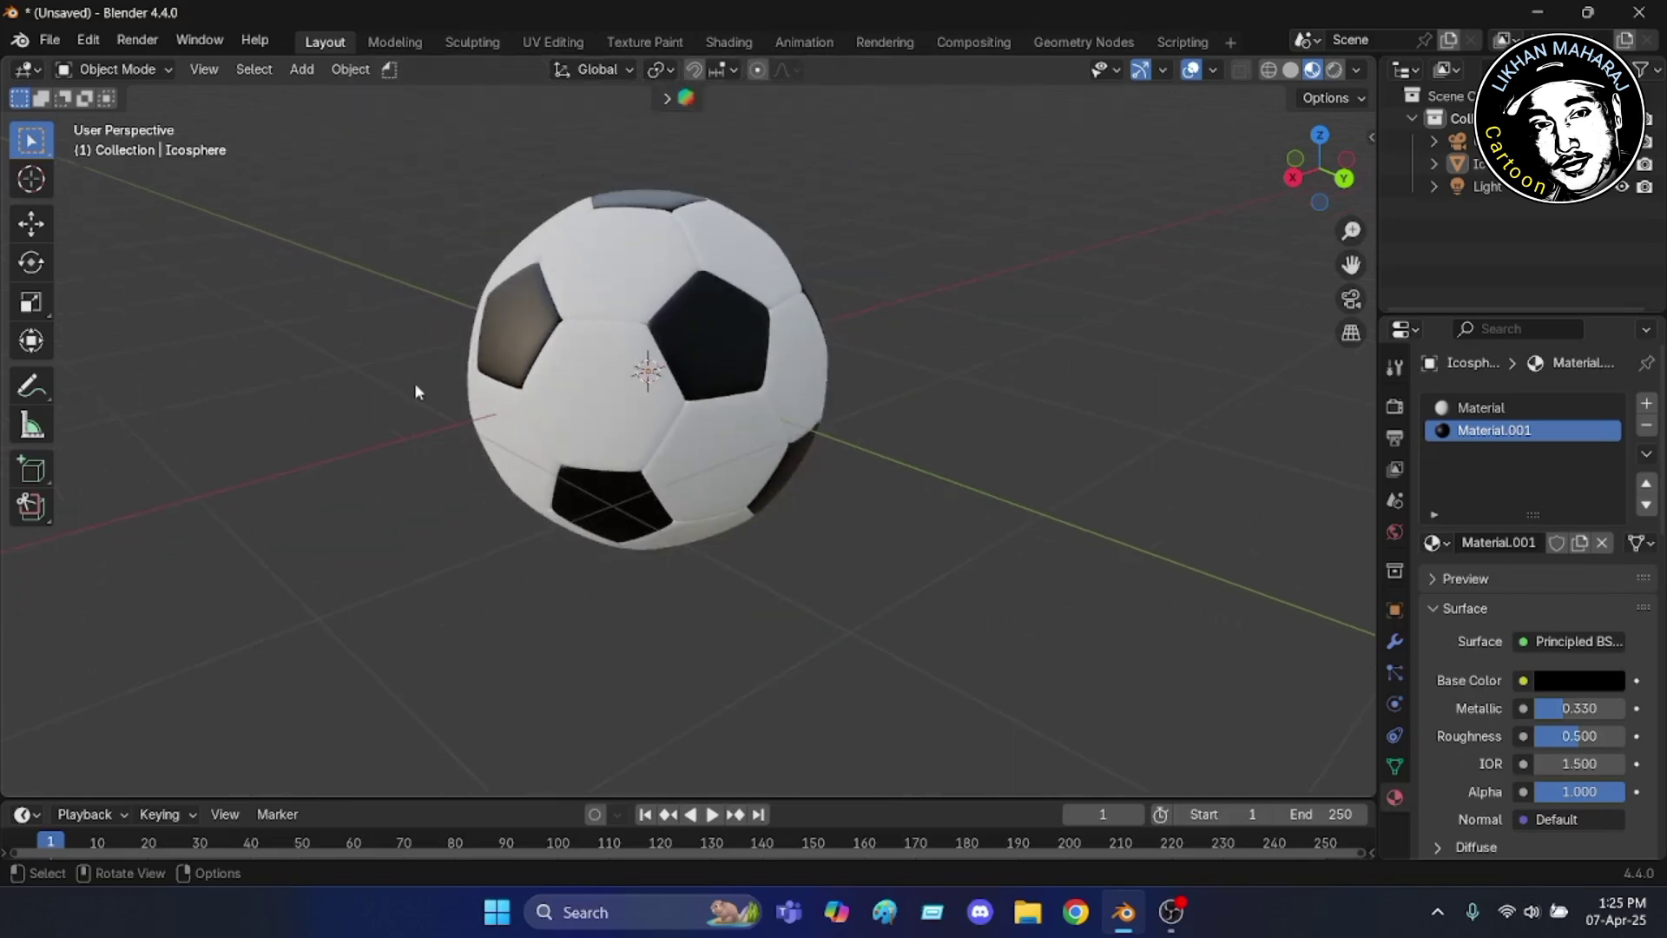
{"action": "scroll", "coordinate": [534, 282], "scroll_direction": "up", "scroll_amount": 4}
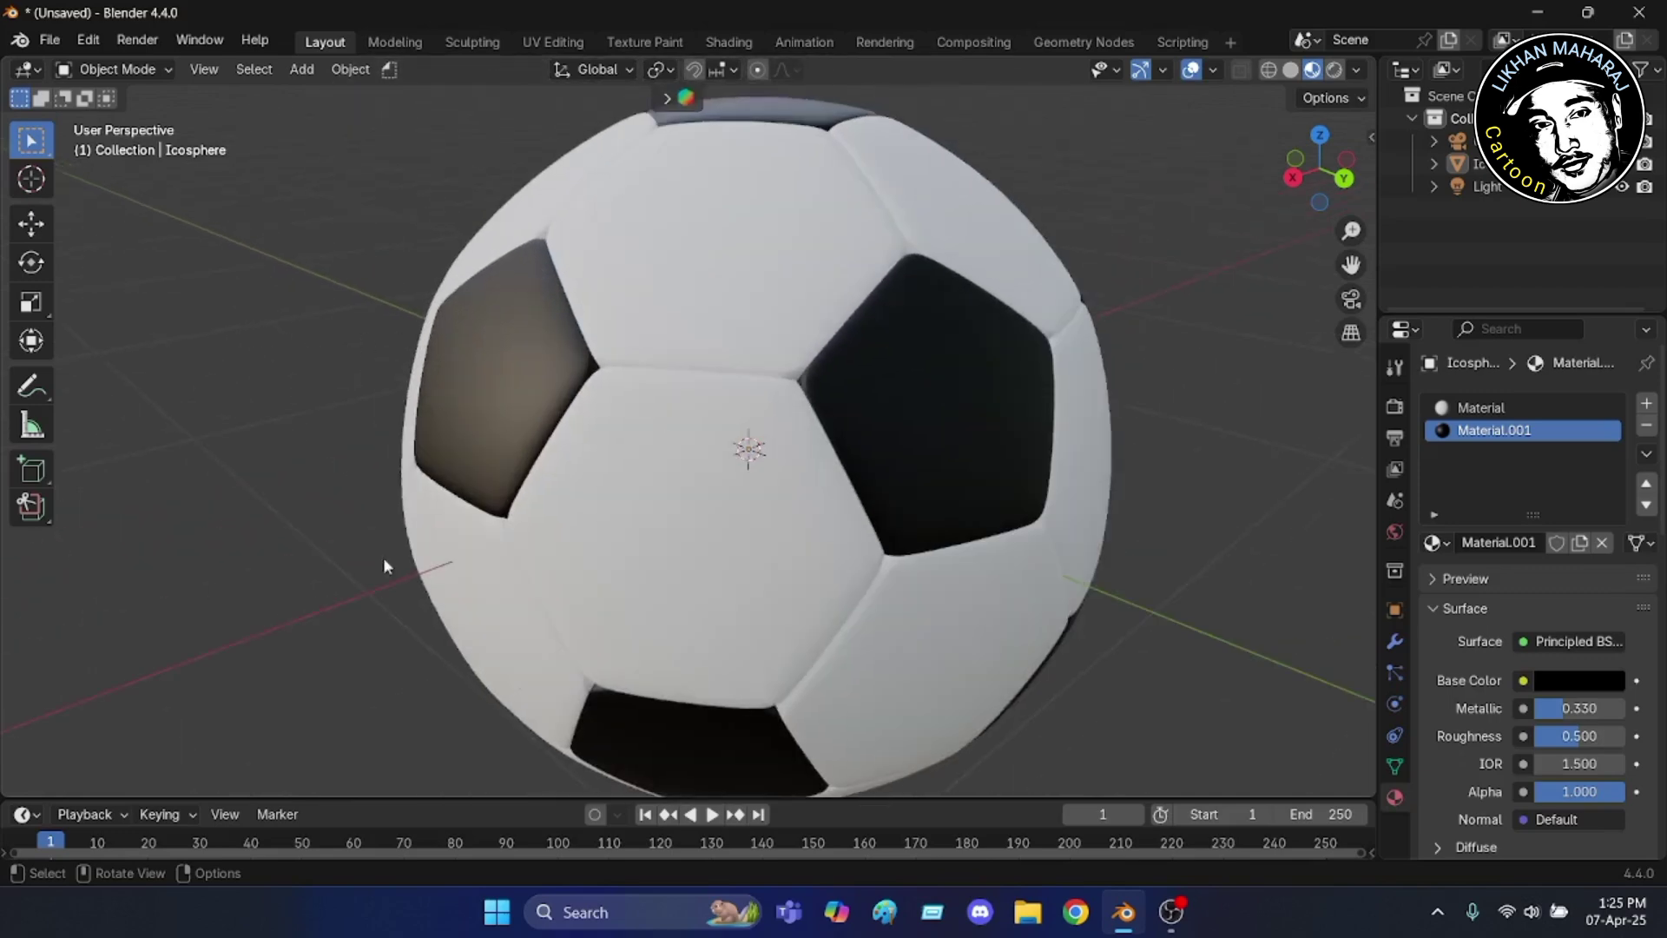
{"action": "scroll", "coordinate": [590, 415], "scroll_direction": "down", "scroll_amount": 2}
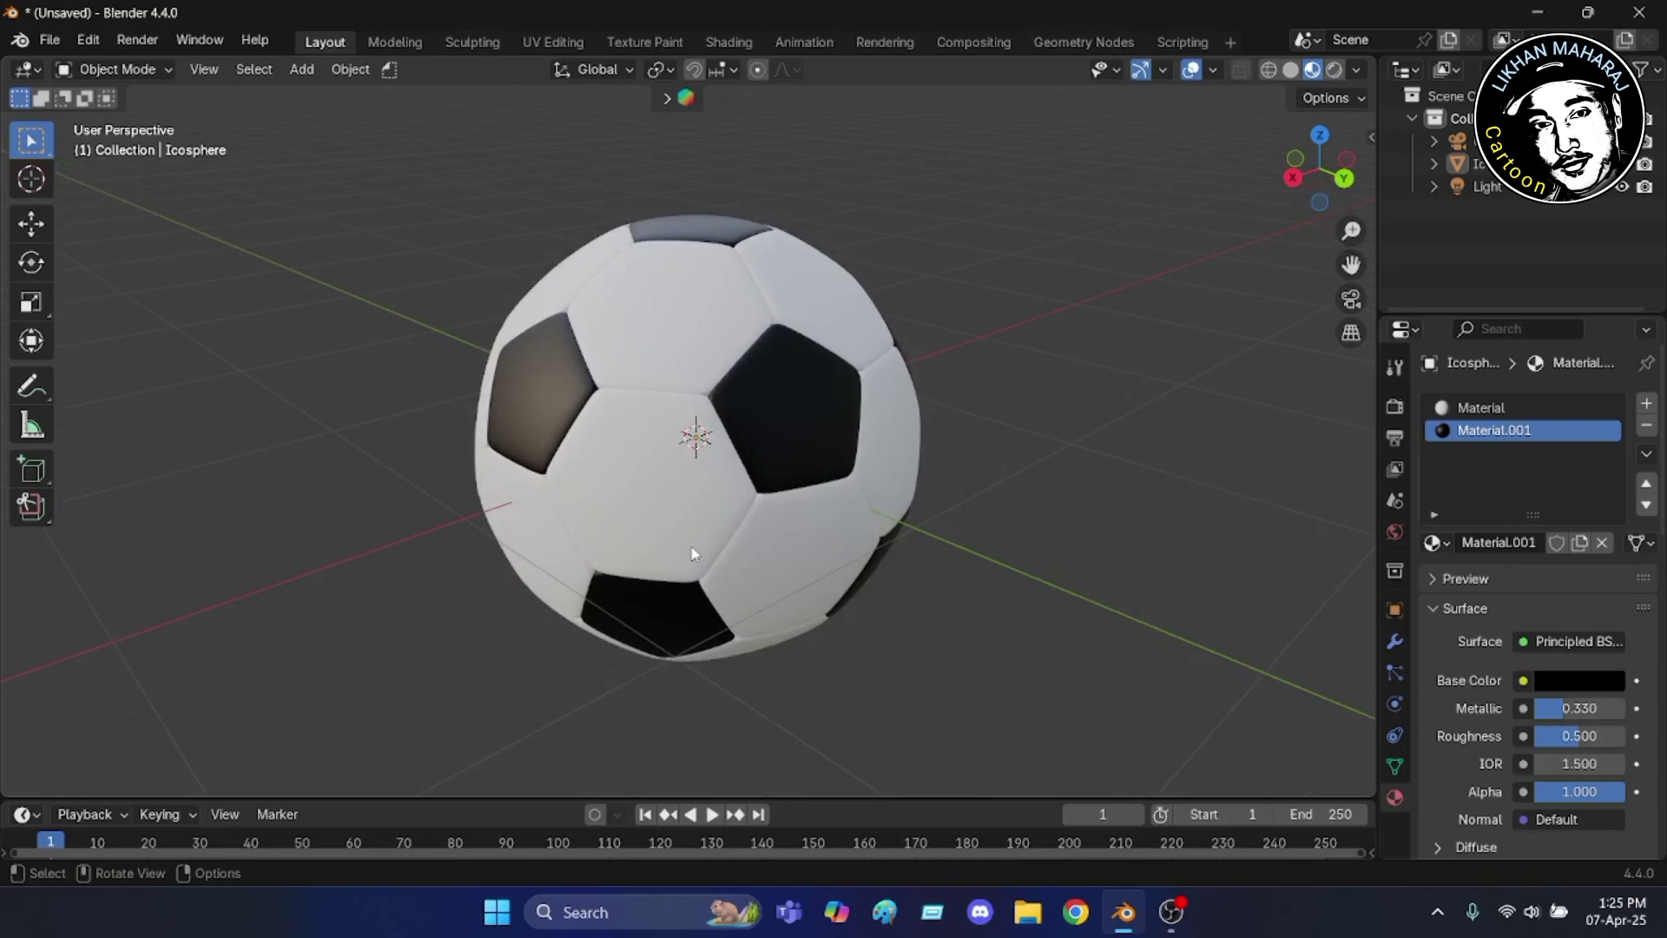
- Delete the existing soccer ball object from the scene
{"action": "left_click", "coordinate": [675, 514]}
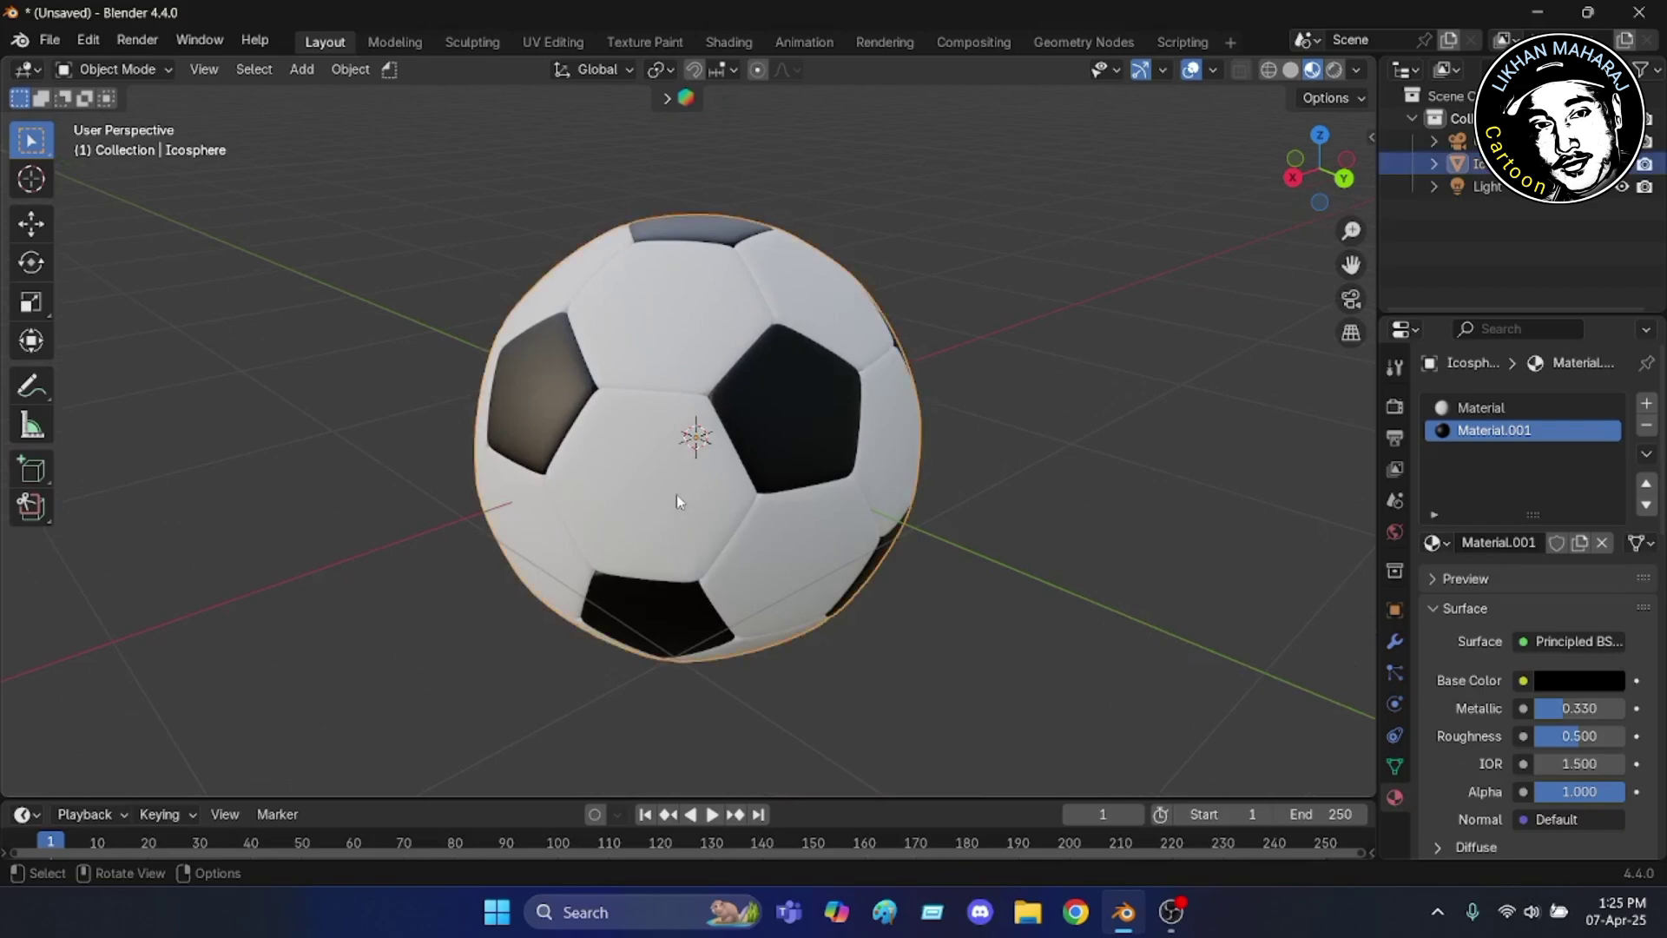
{"action": "key", "text": "x"}
{"action": "left_click", "coordinate": [659, 493]}
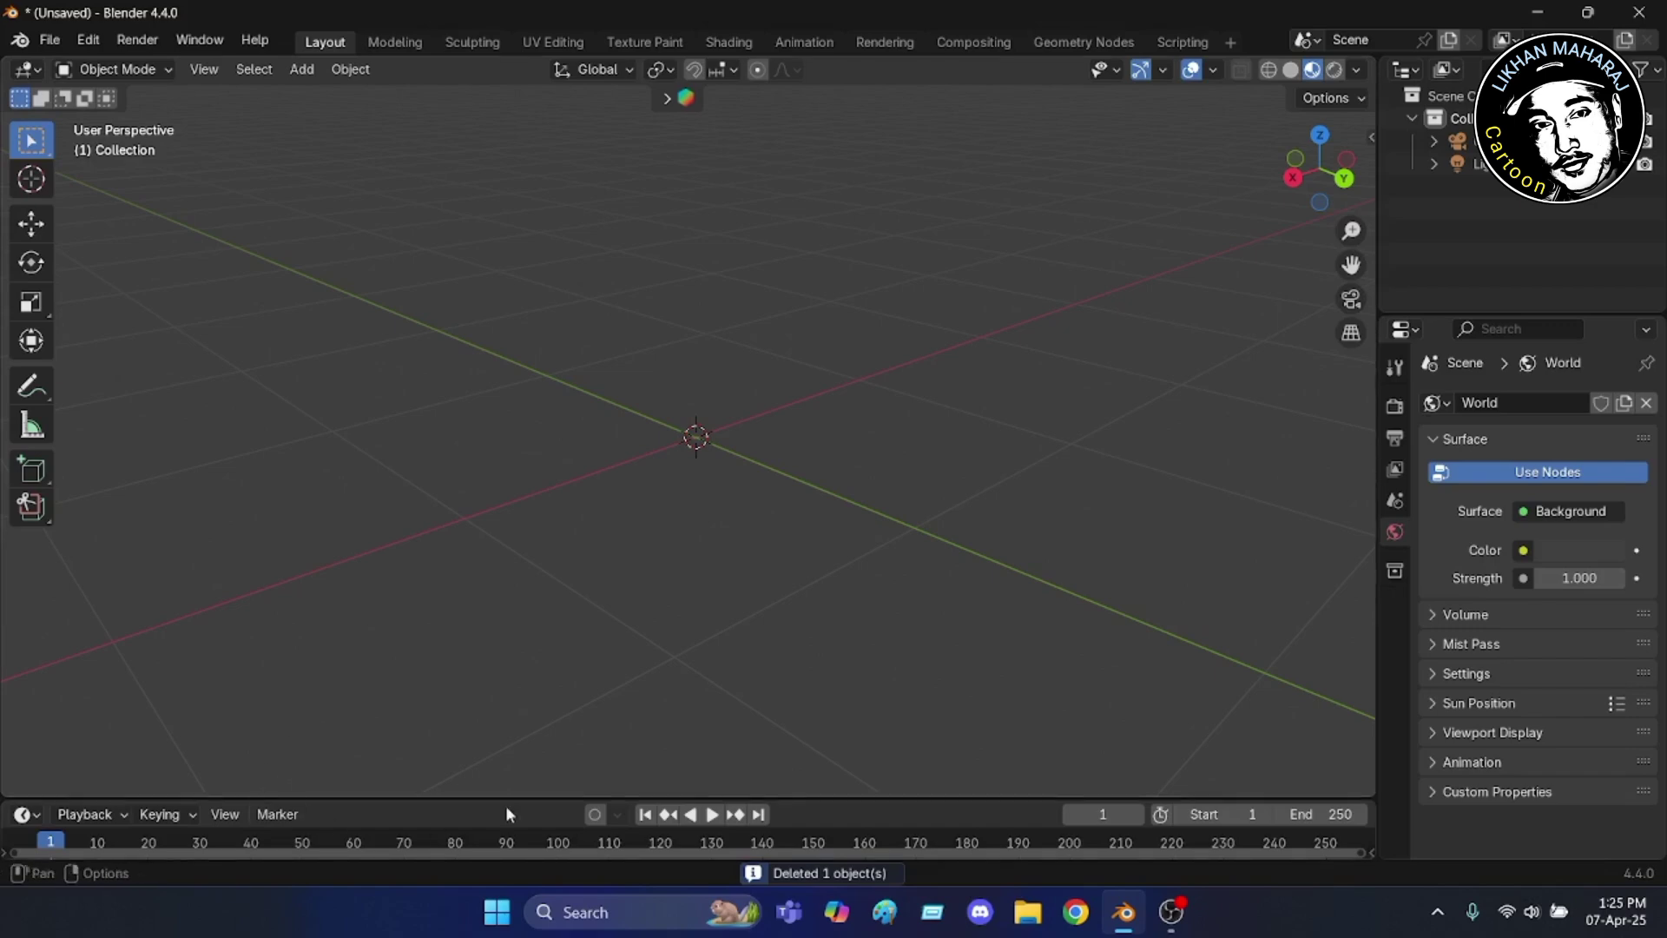
- Add an ico sphere mesh with its subdivisions set to 1
{"action": "left_click", "coordinate": [304, 71]}
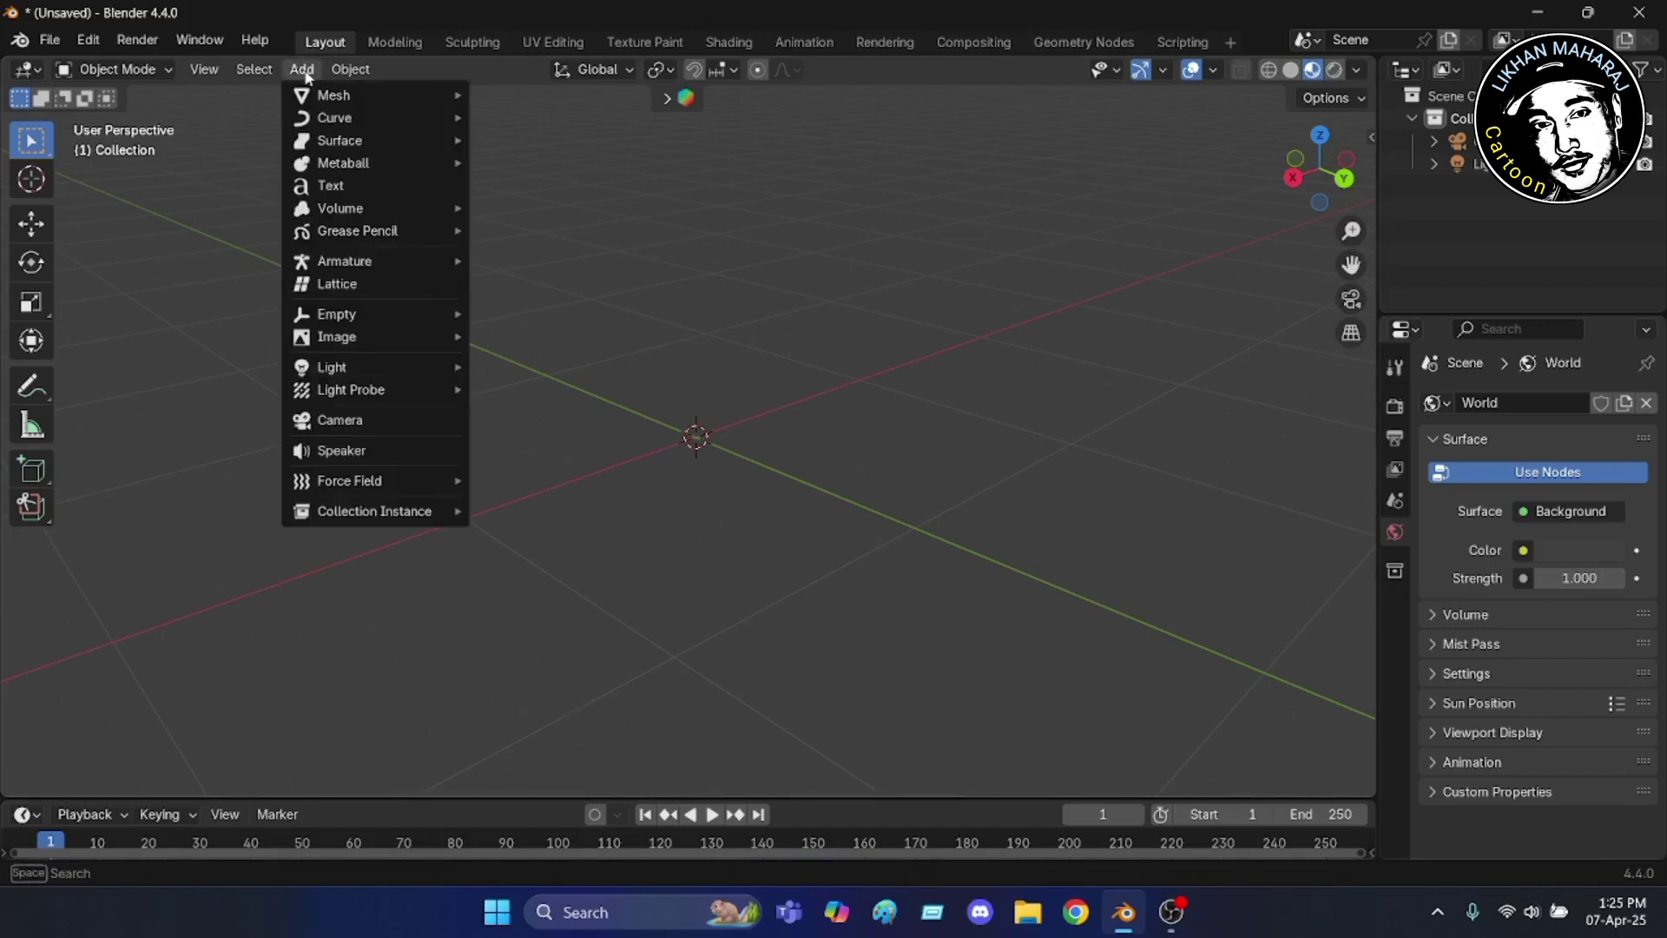
{"action": "mouse_move", "coordinate": [434, 97]}
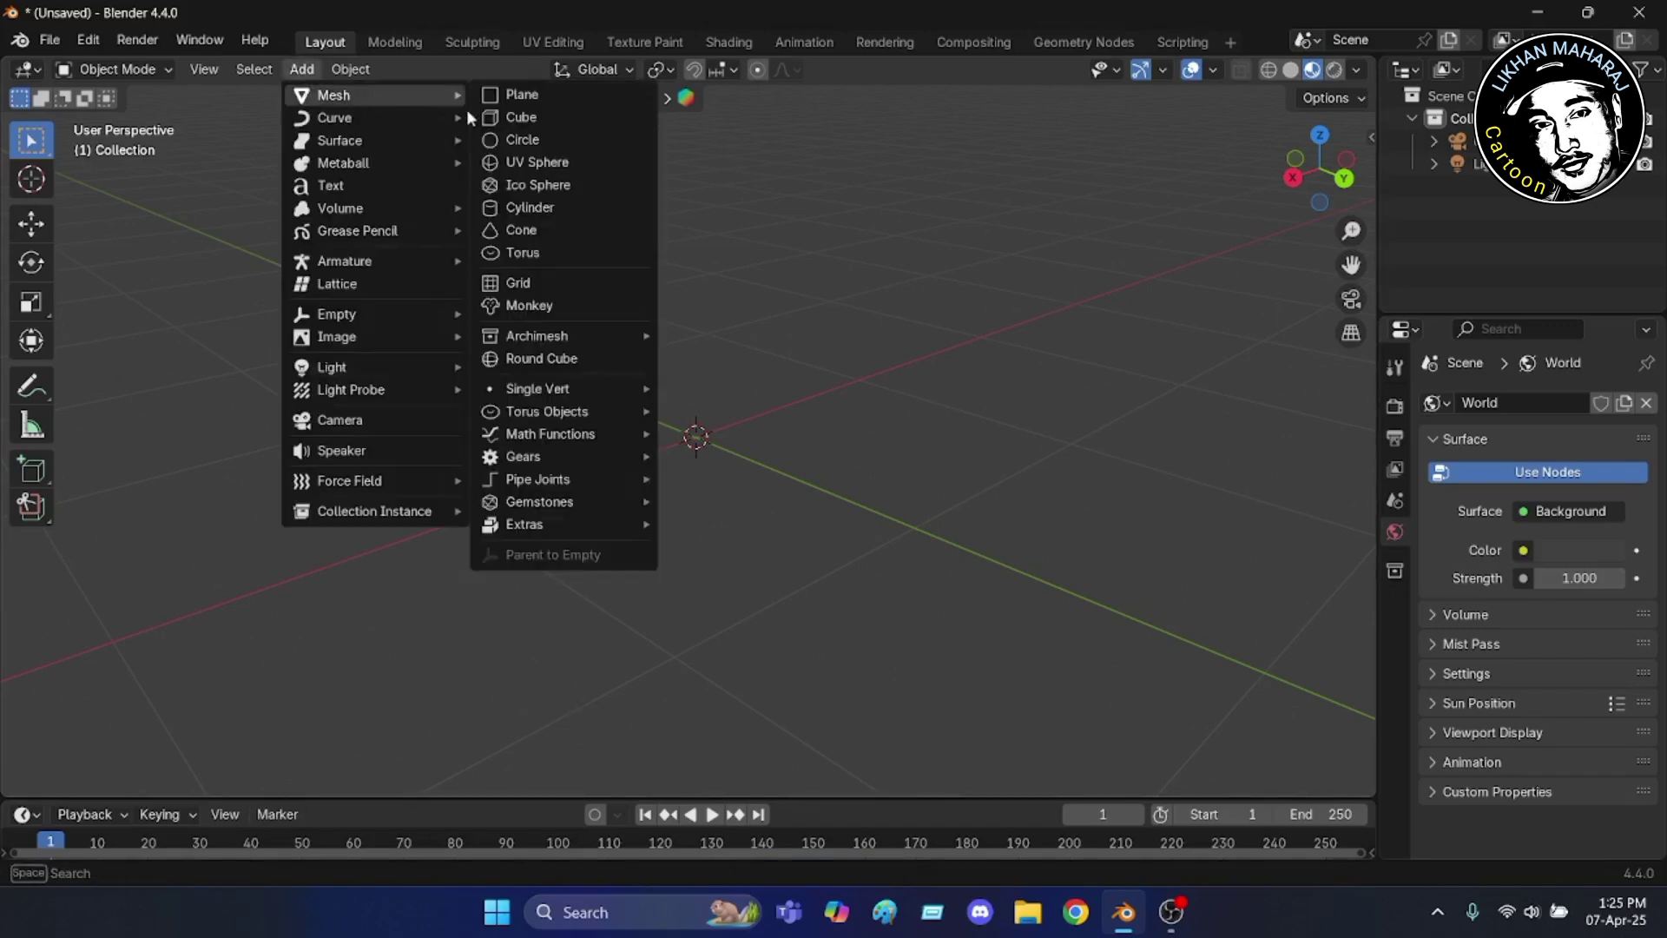
{"action": "left_click", "coordinate": [539, 185]}
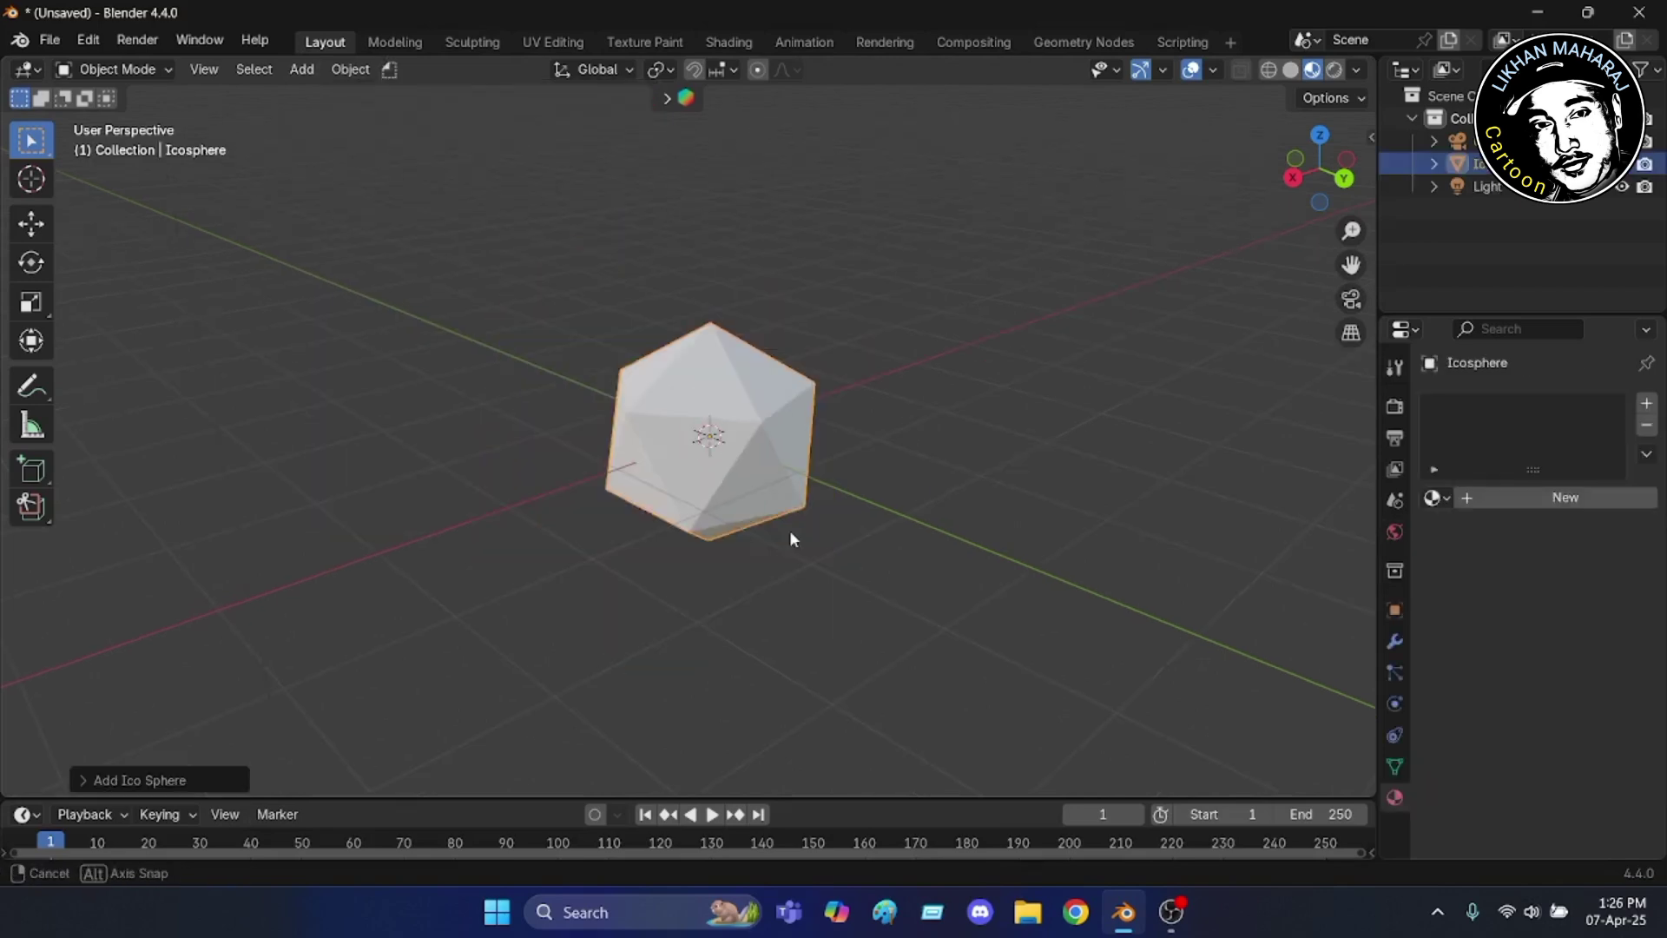
{"action": "middle_click_drag", "start_coordinate": [789, 530], "coordinate": [852, 516]}
{"action": "left_click", "coordinate": [1287, 164]}
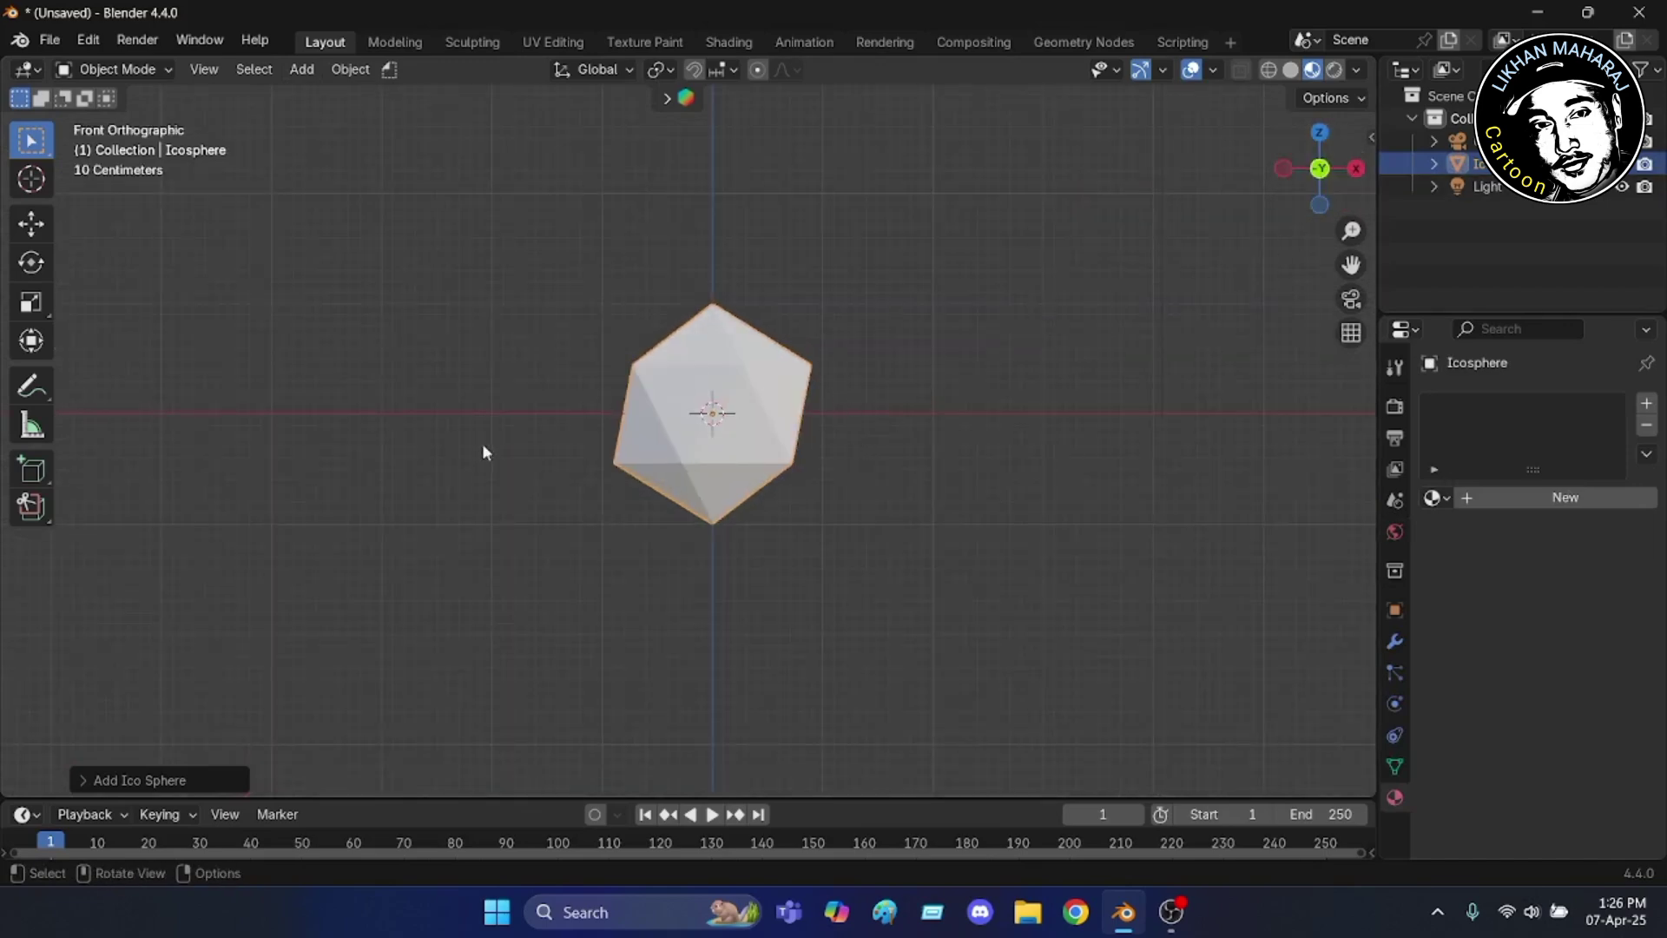
{"action": "middle_click_drag", "start_coordinate": [643, 455], "coordinate": [719, 508]}
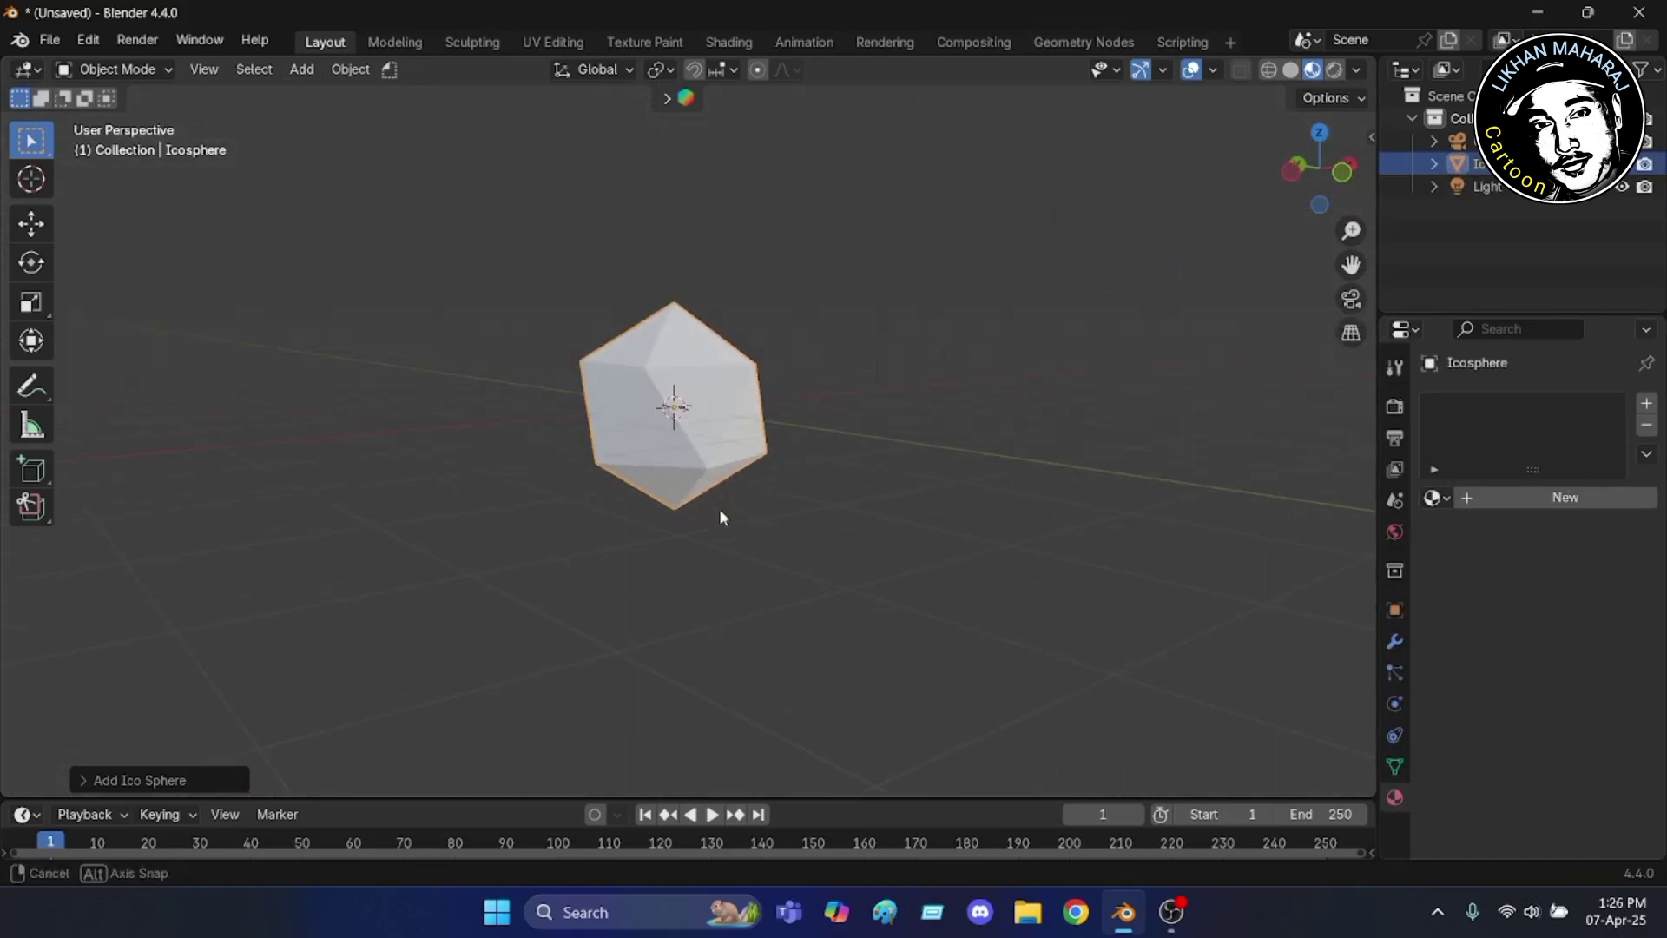
{"action": "left_click", "coordinate": [81, 780]}
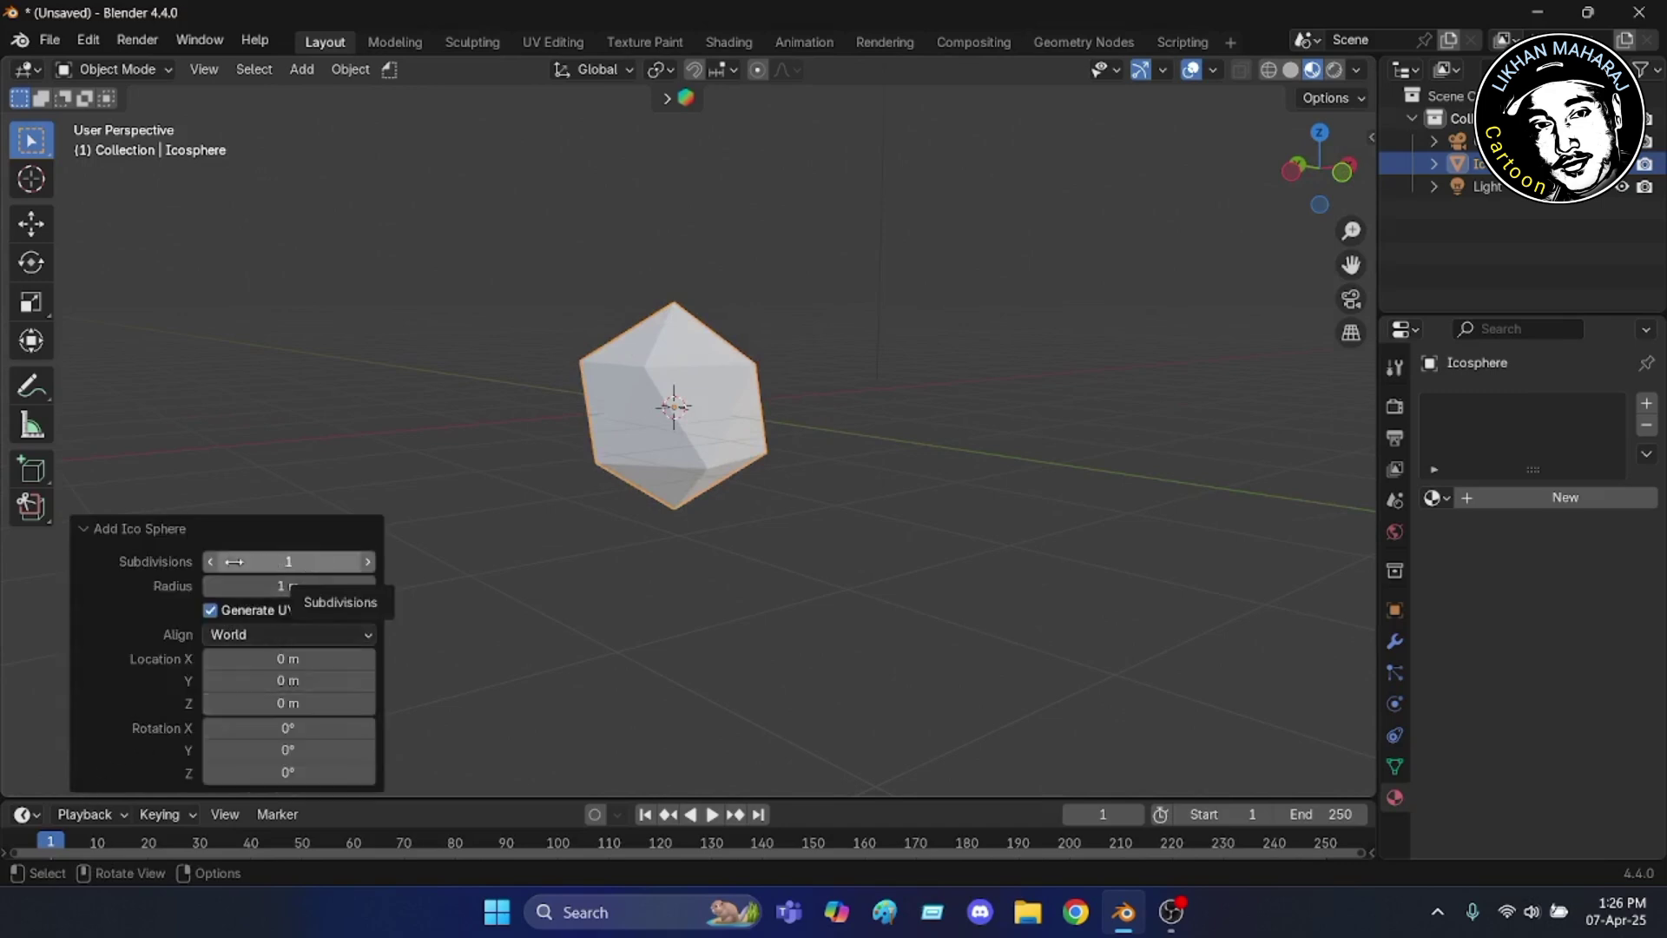
{"action": "left_click", "coordinate": [368, 562]}
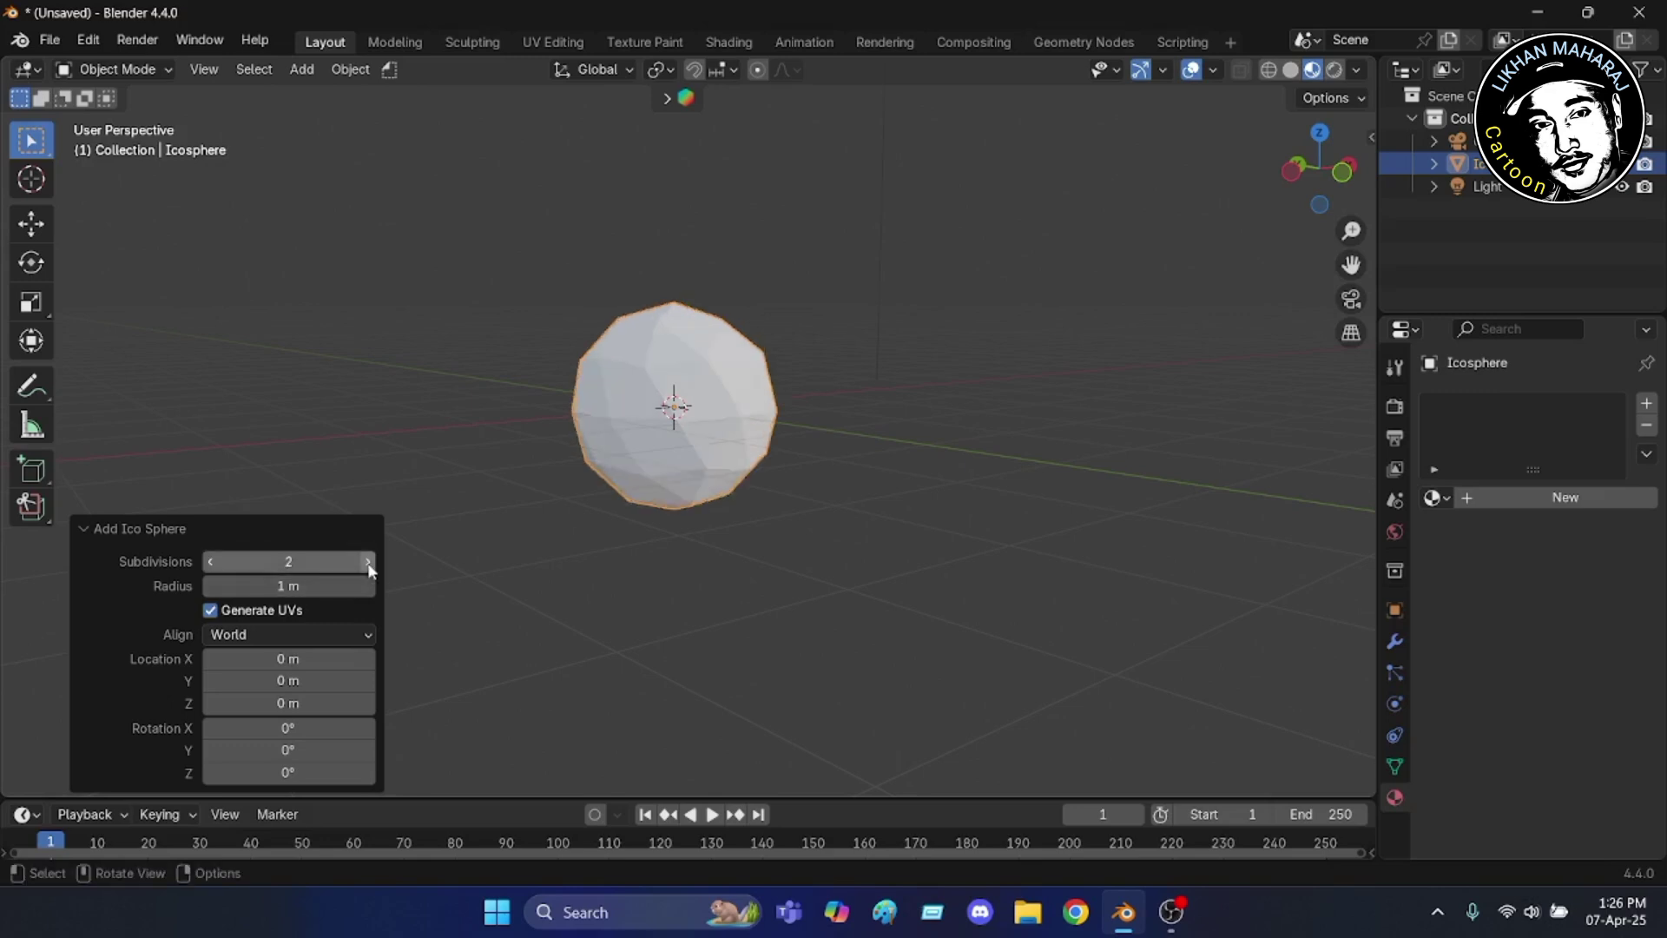
{"action": "left_click", "coordinate": [208, 561]}
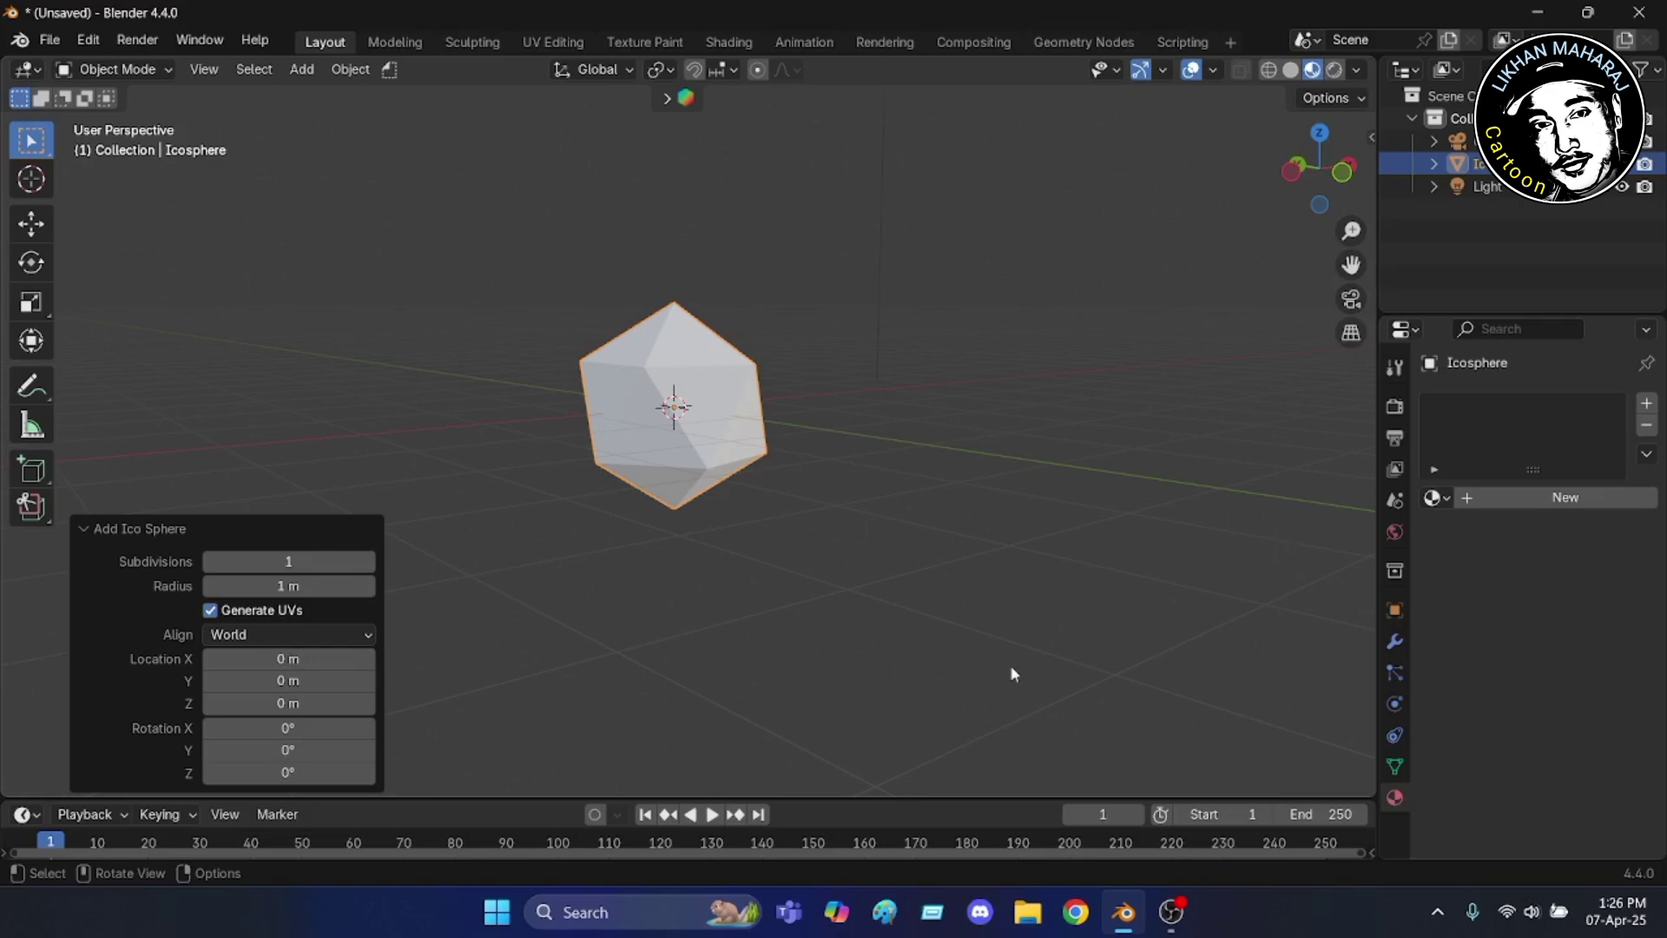
- Add a Bevel modifier to the ico sphere and check its effect on the shape
{"action": "left_click", "coordinate": [1393, 647]}
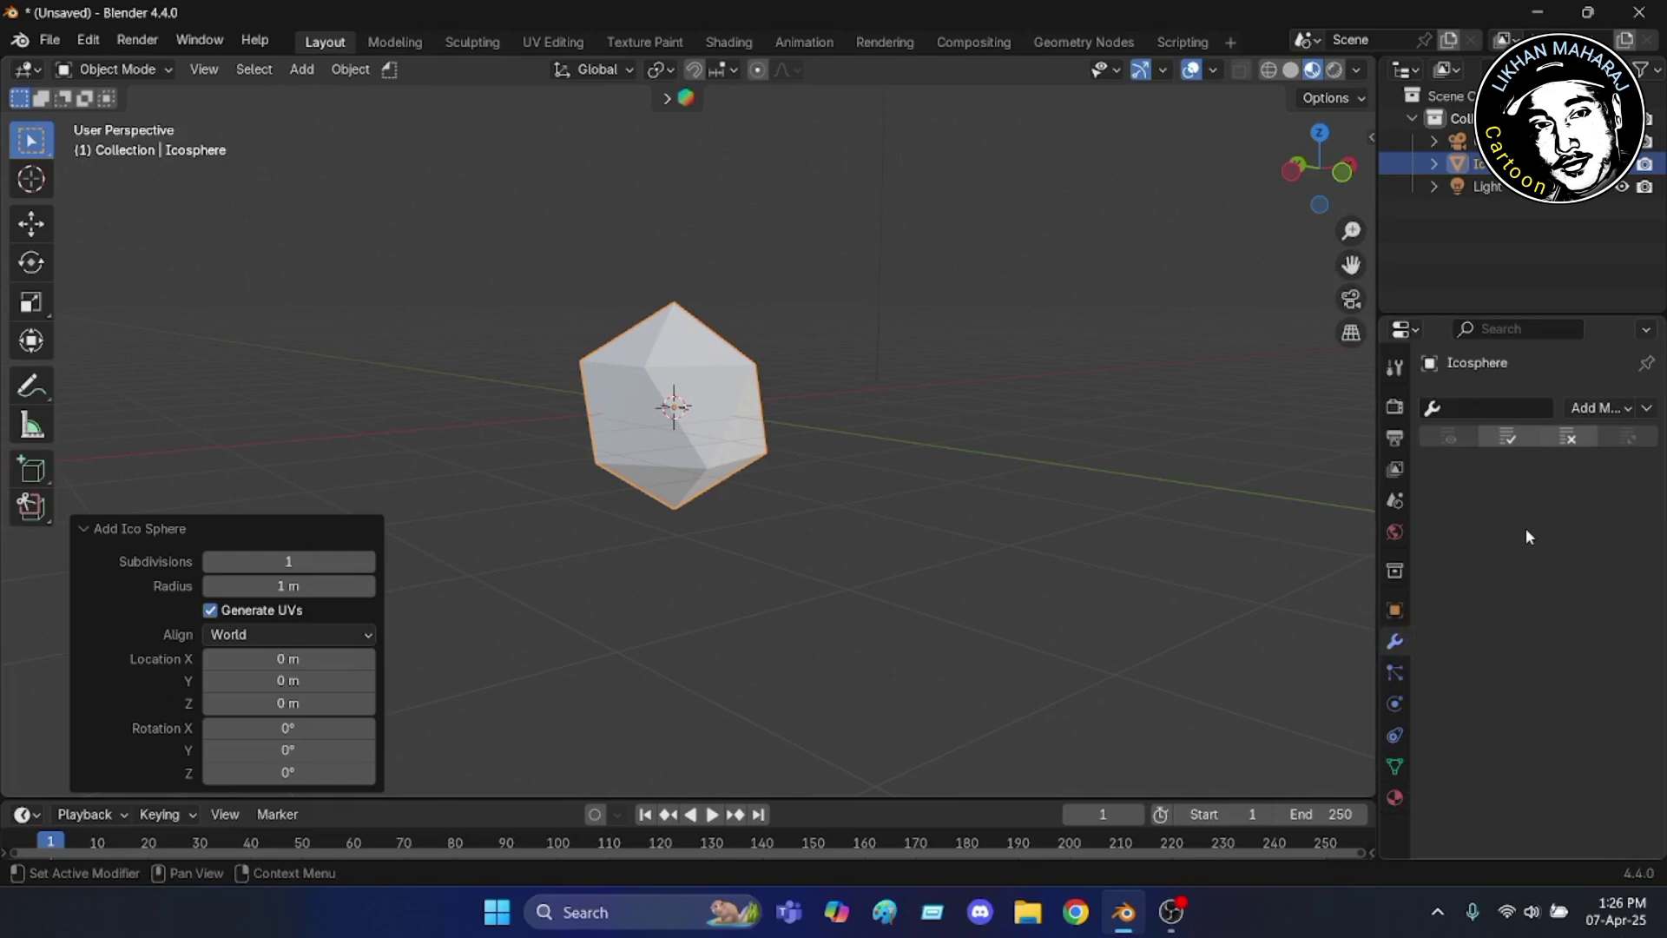
{"action": "left_click", "coordinate": [1633, 410]}
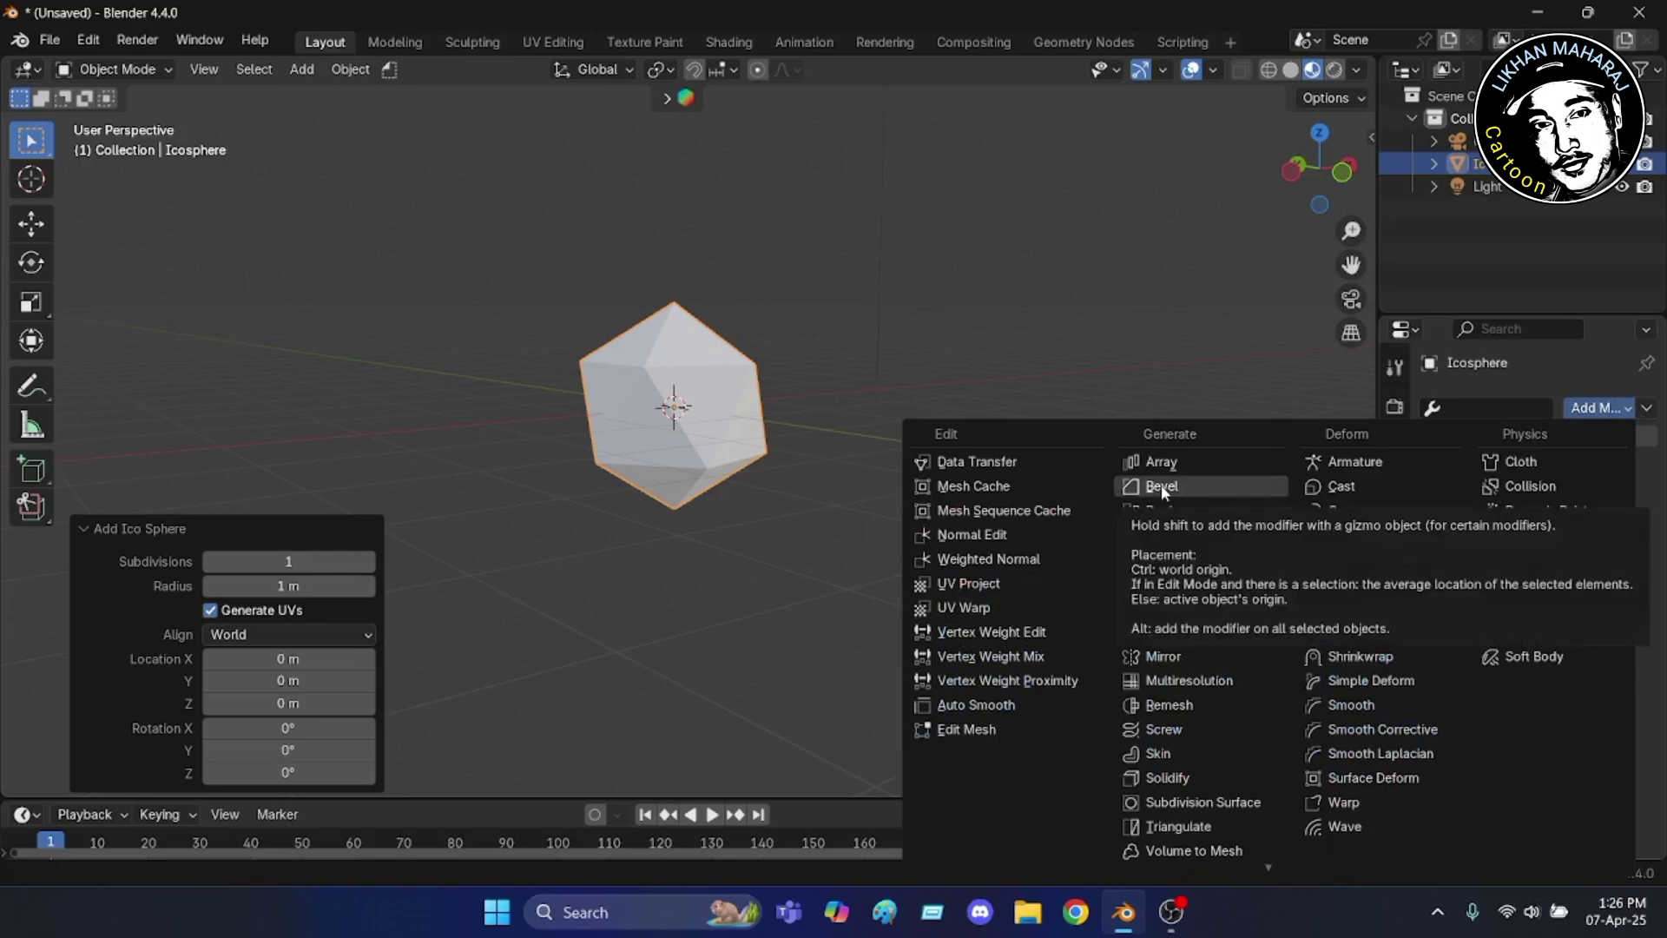
{"action": "left_click", "coordinate": [1160, 485]}
{"action": "scroll", "coordinate": [643, 429], "scroll_direction": "up", "scroll_amount": 4}
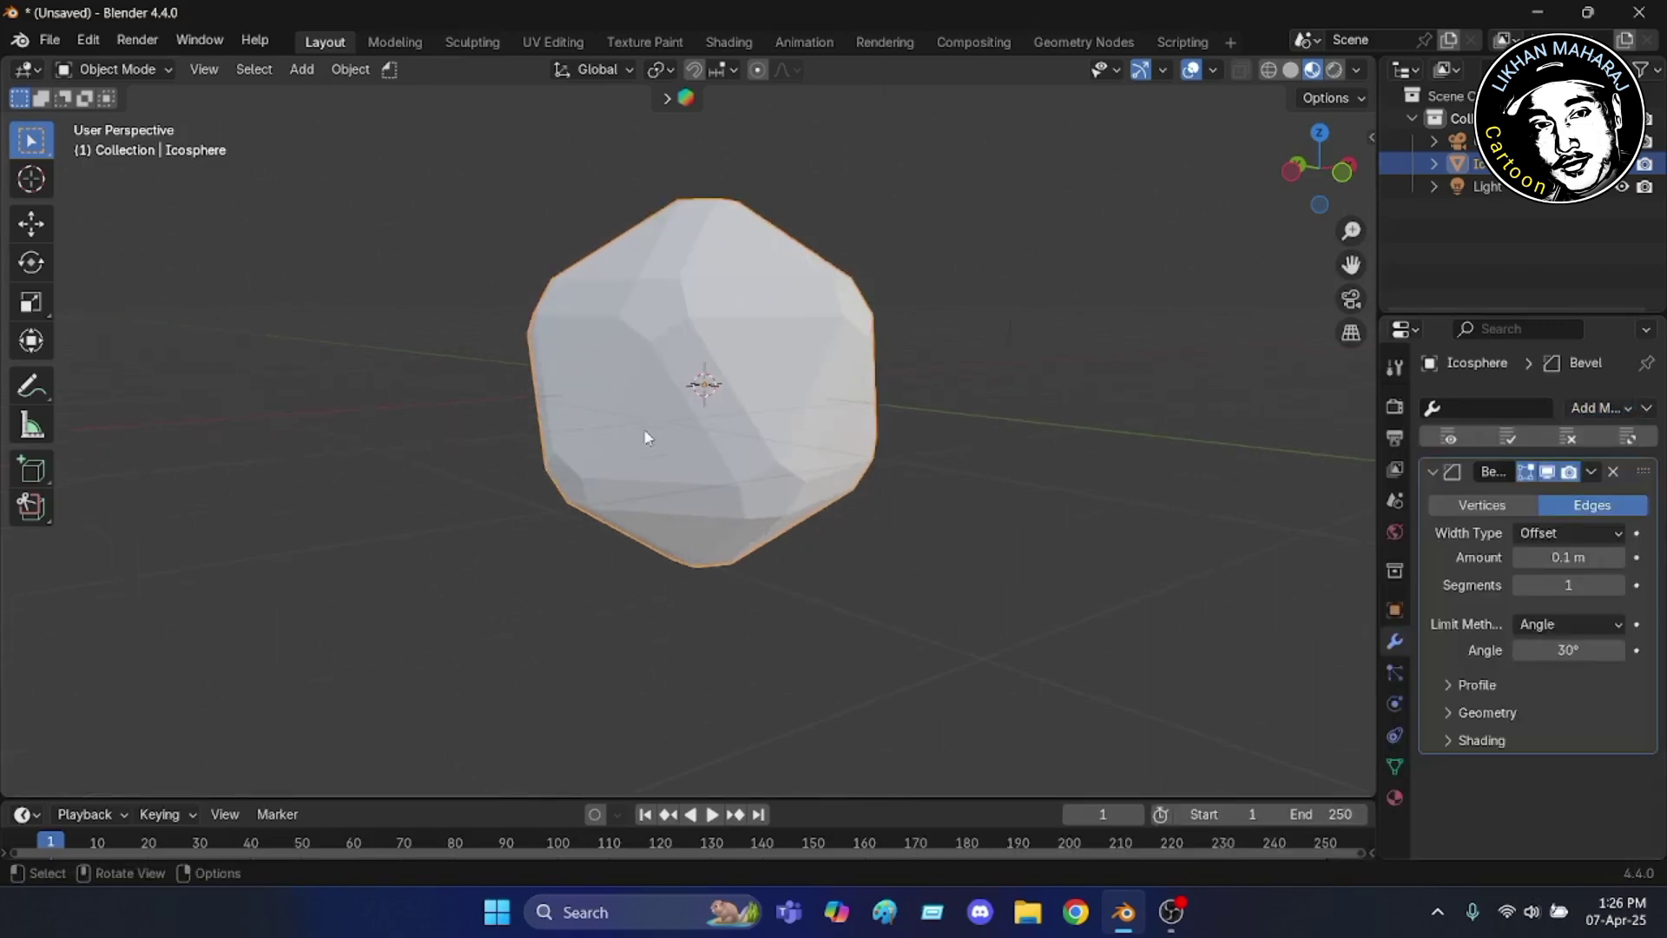
{"action": "scroll", "coordinate": [653, 429], "scroll_direction": "up", "scroll_amount": 1}
{"action": "middle_click_drag", "start_coordinate": [652, 429], "coordinate": [789, 353]}
{"action": "scroll", "coordinate": [672, 409], "scroll_direction": "down", "scroll_amount": 4}
{"action": "middle_click_drag", "start_coordinate": [548, 372], "coordinate": [611, 409]}
{"action": "left_click", "coordinate": [1358, 170]}
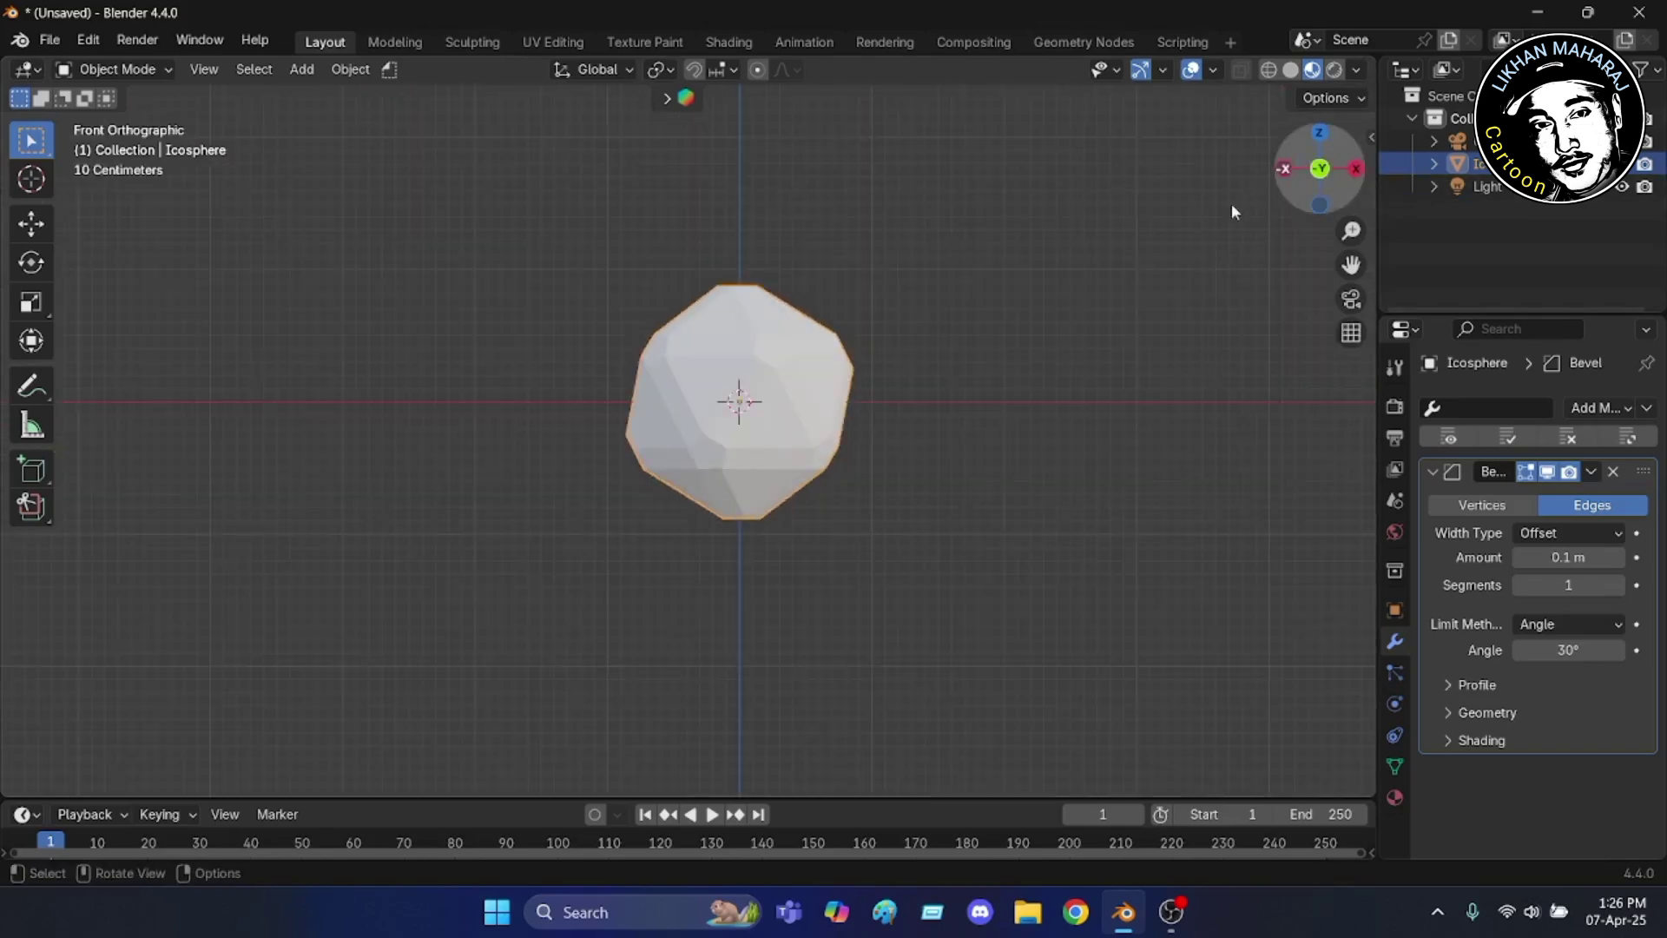
{"action": "middle_click_drag", "start_coordinate": [1091, 315], "coordinate": [851, 364]}
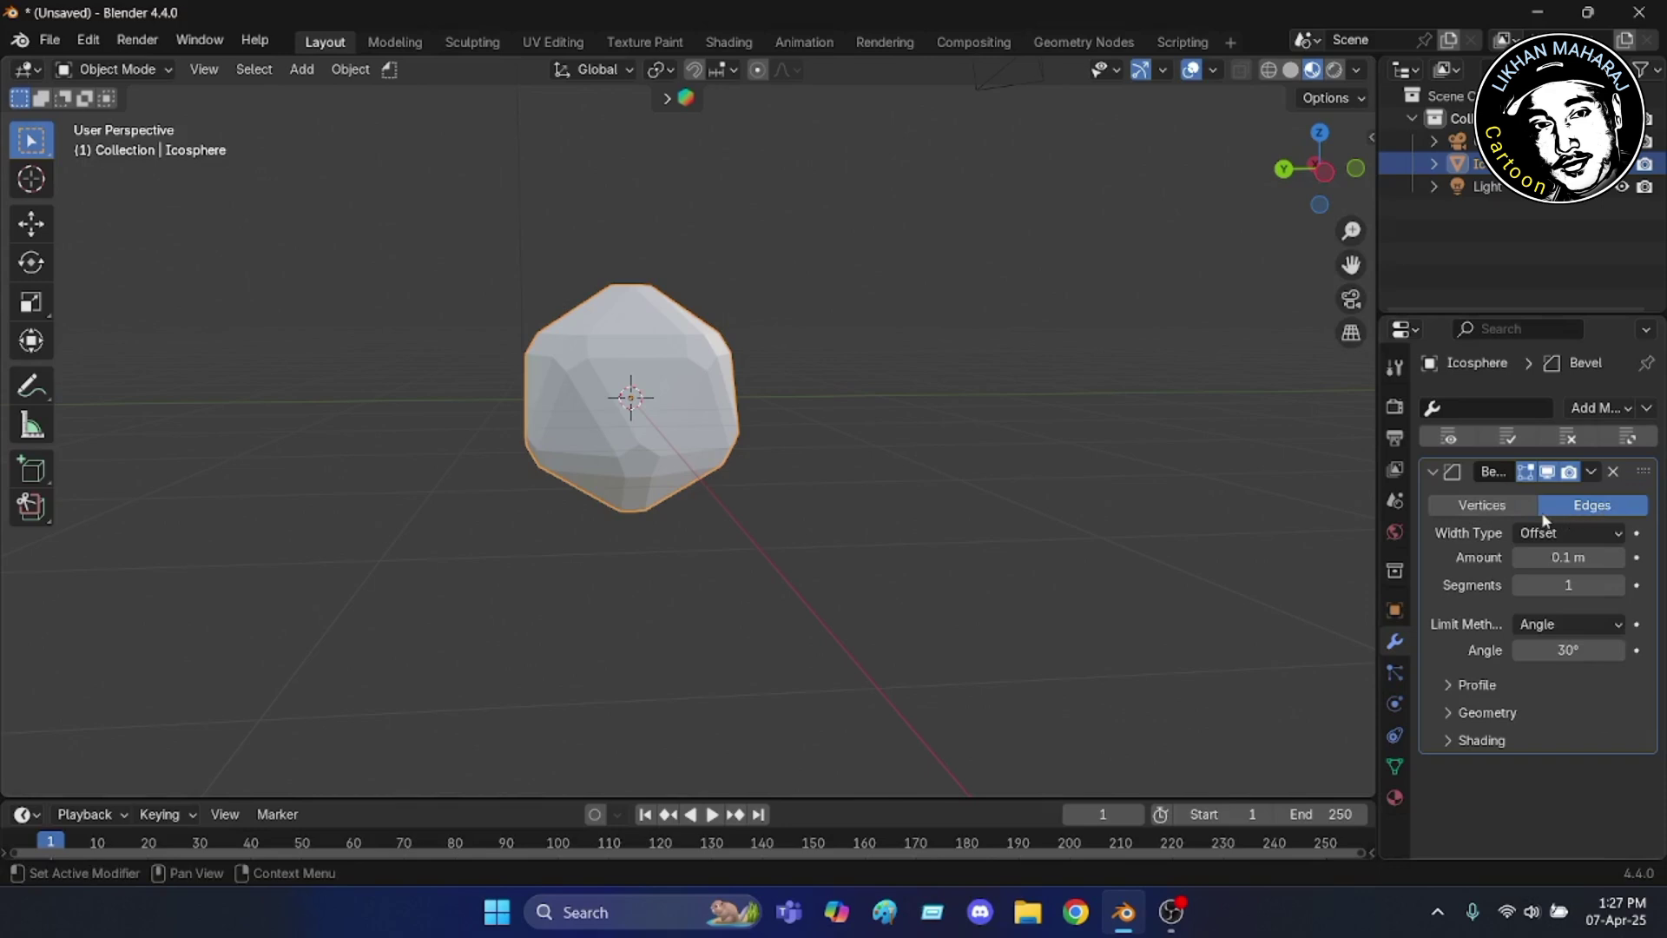
- Set the Bevel modifier to affect vertices, with the Percent width type and a width of 33.33%
{"action": "left_click", "coordinate": [1487, 508]}
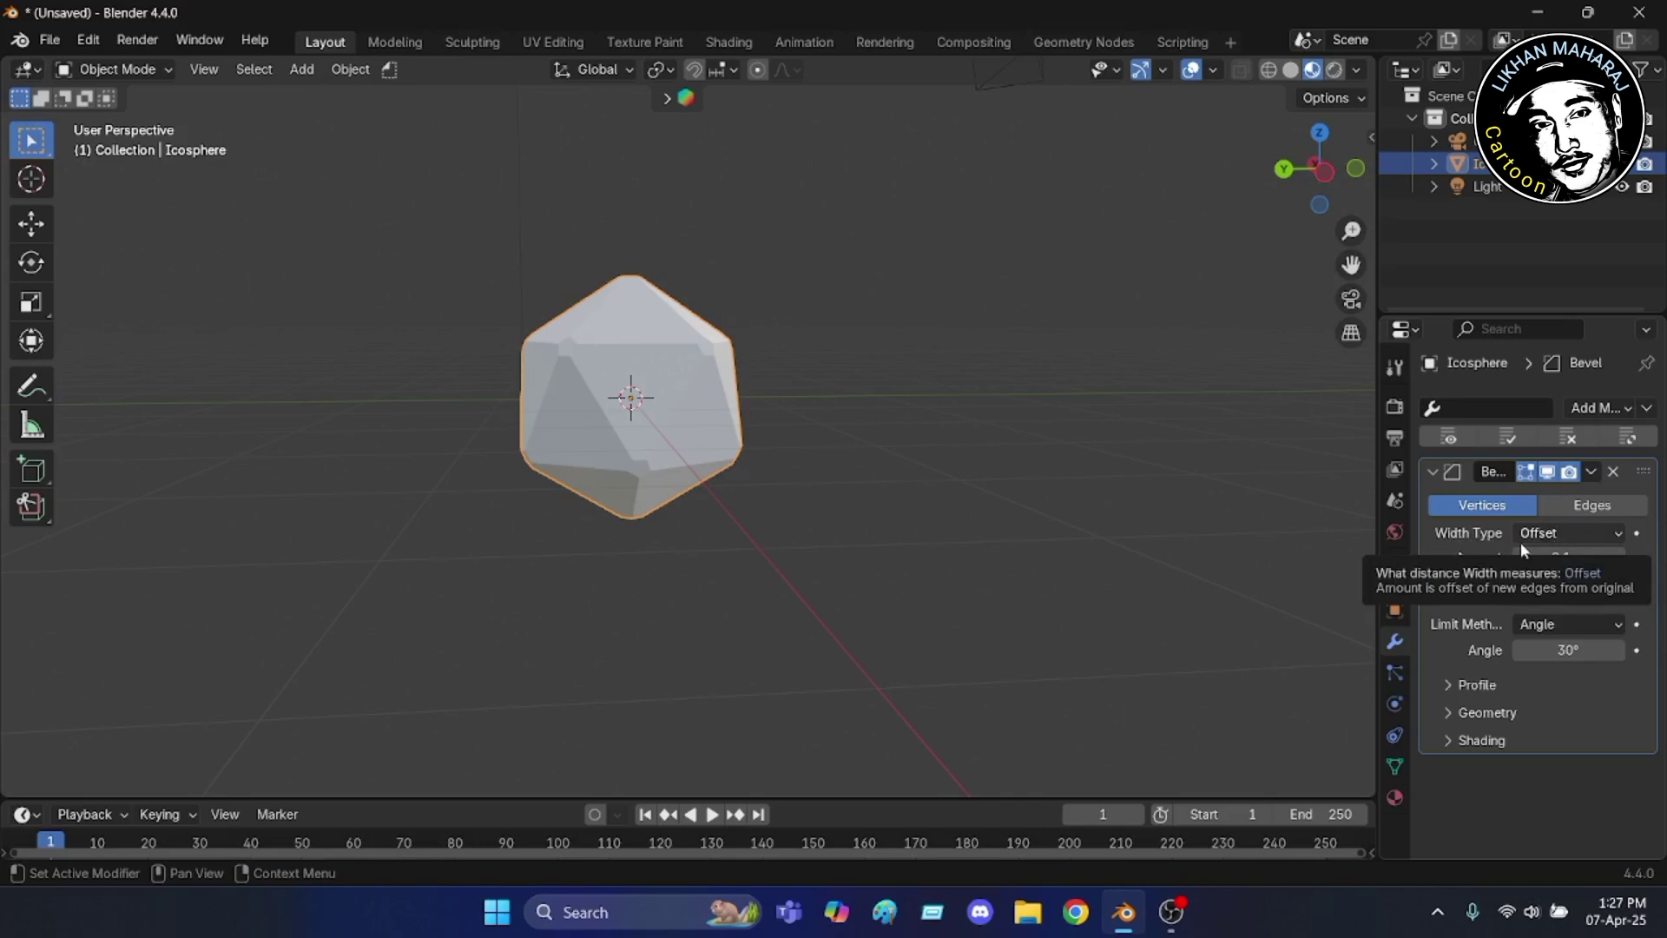
{"action": "left_click", "coordinate": [1612, 531]}
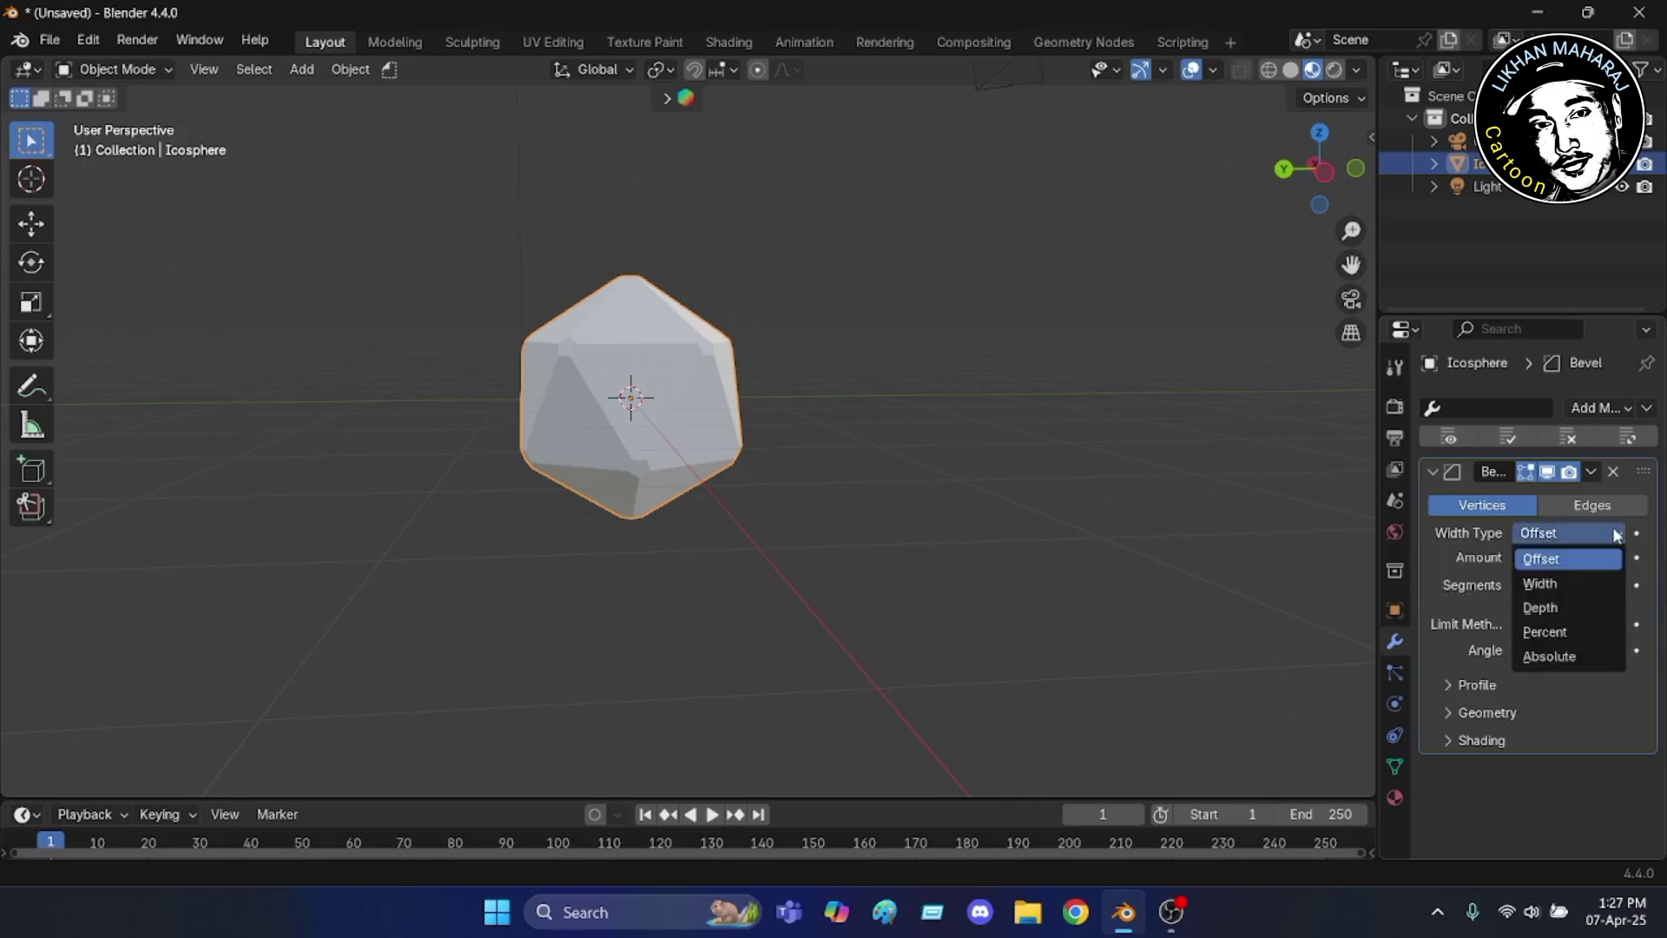
{"action": "left_click", "coordinate": [1546, 632]}
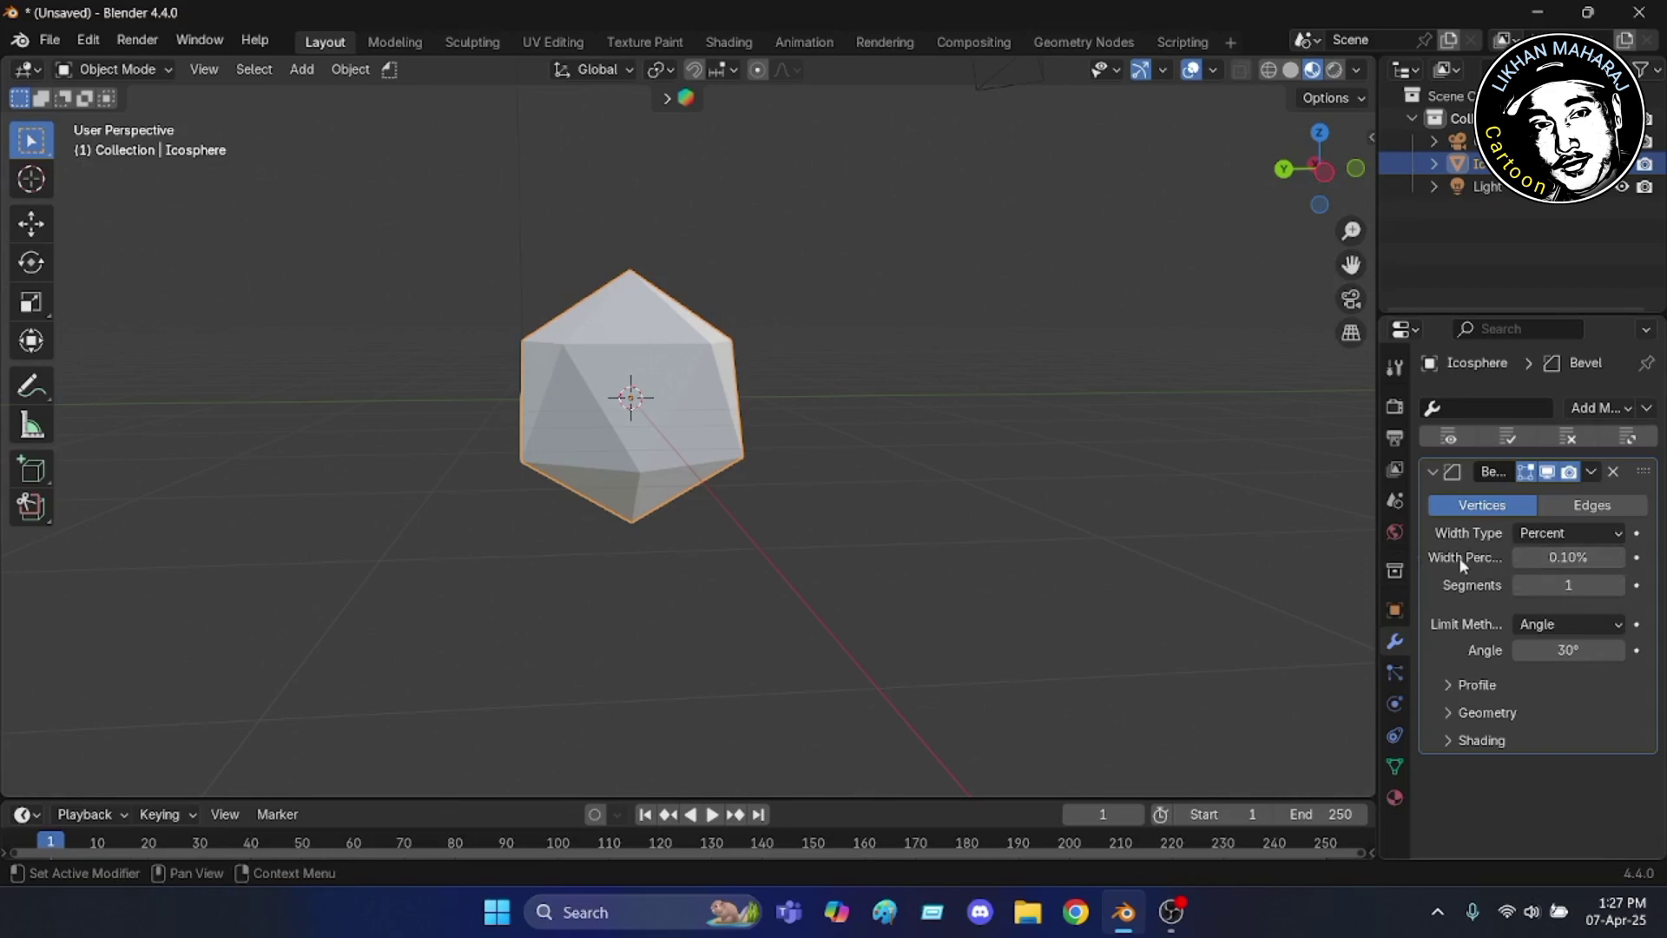
{"action": "left_click", "coordinate": [1563, 558]}
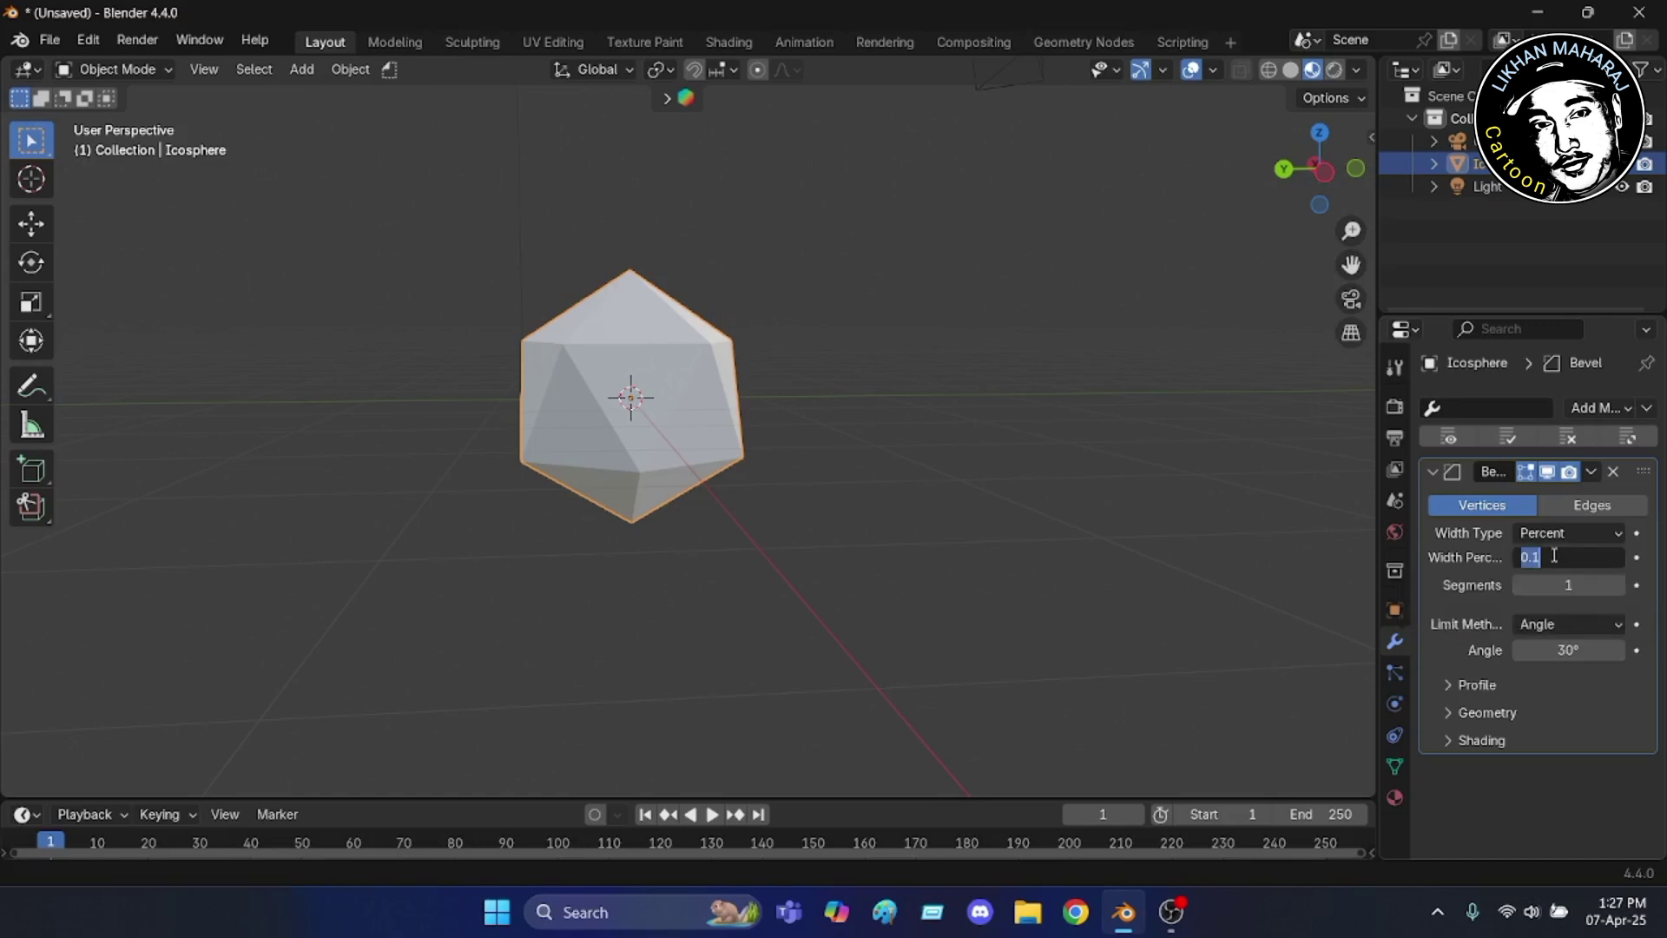
{"action": "key", "text": "BackSpace"}
{"action": "type", "text": "33.33"}
{"action": "key", "text": "Return"}
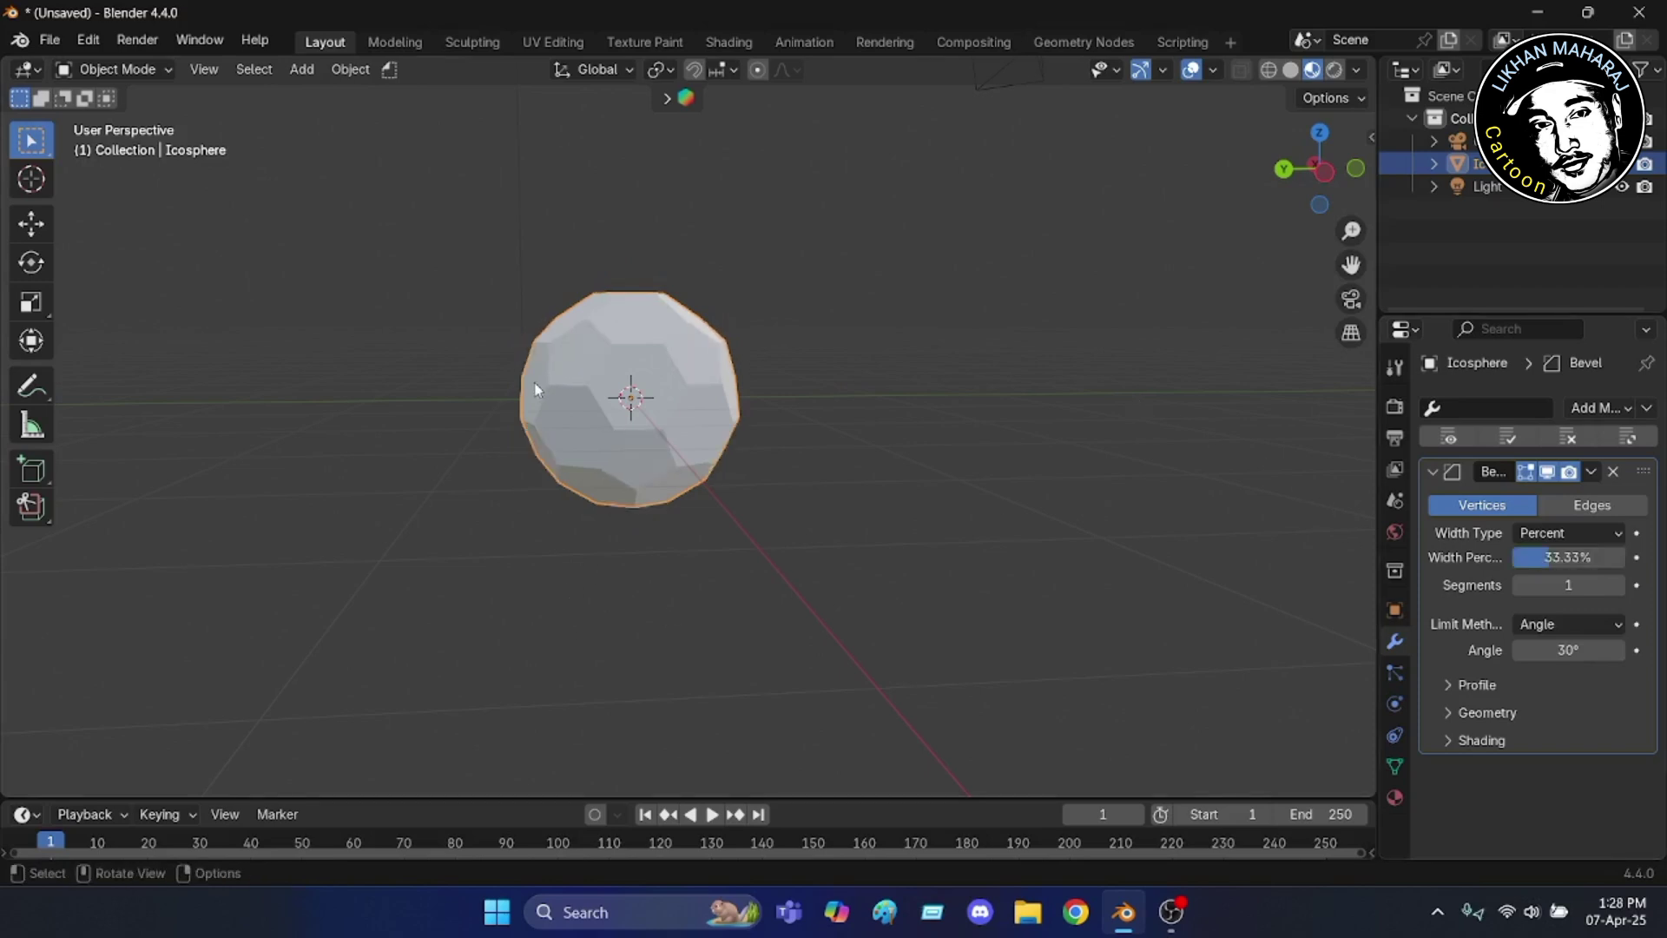
- Switch the viewport to solid shading to inspect the pentagon and hexagon faces of the beveled ico sphere
{"action": "scroll", "coordinate": [535, 389], "scroll_direction": "up", "scroll_amount": 4}
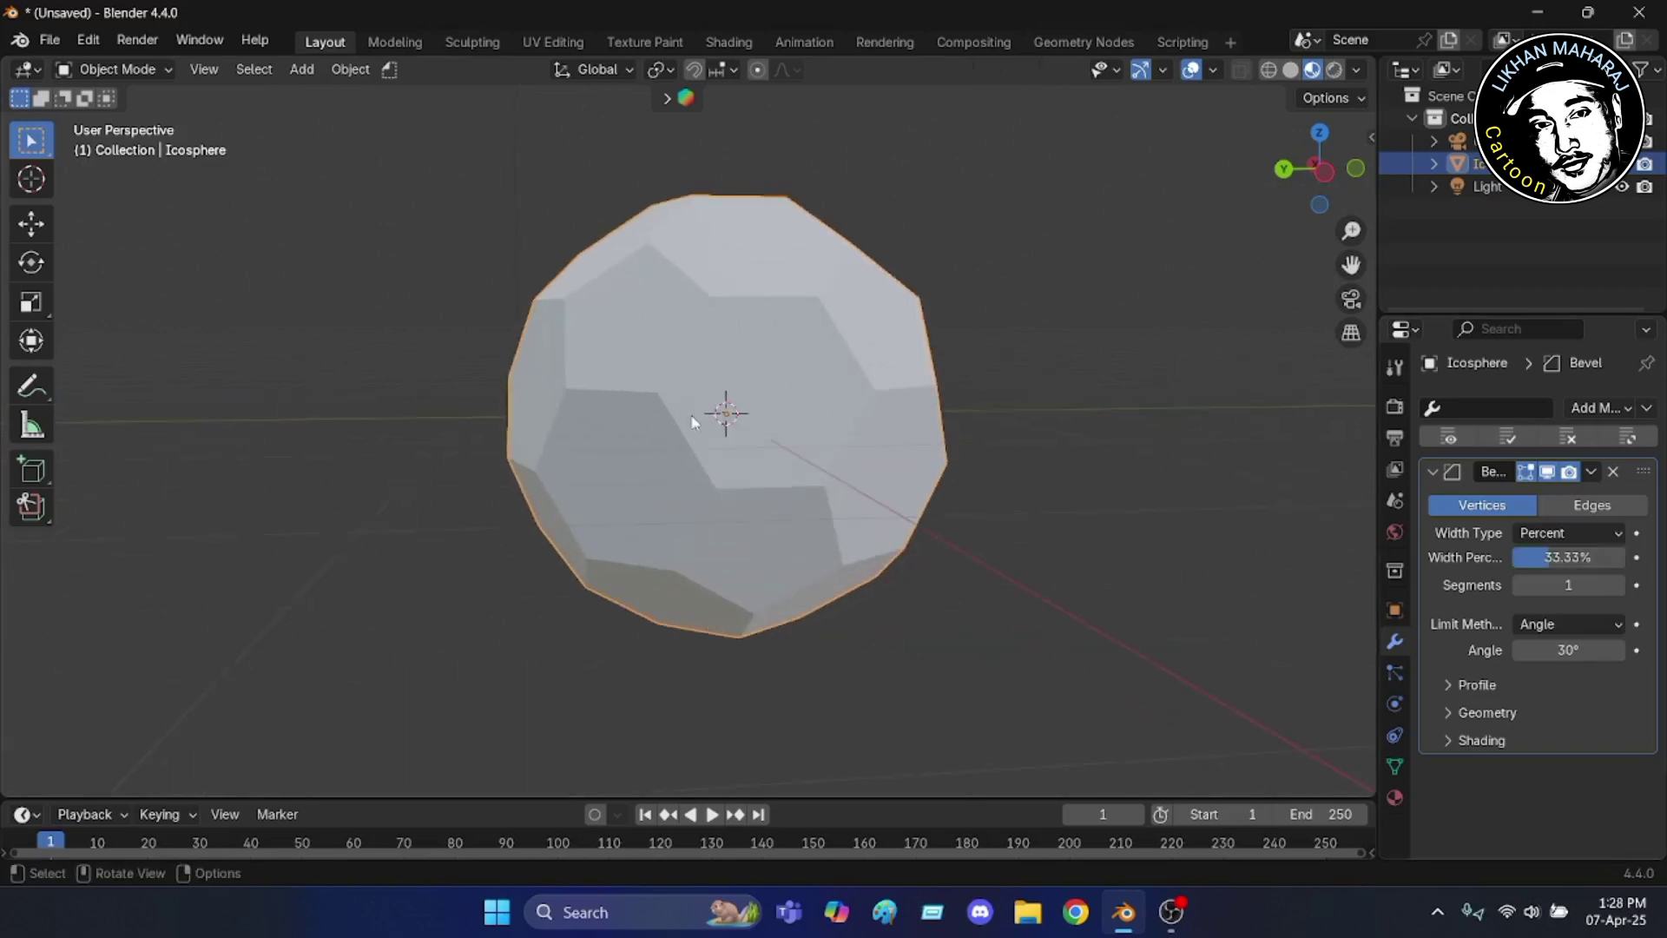
{"action": "left_click", "coordinate": [1356, 169]}
{"action": "scroll", "coordinate": [799, 517], "scroll_direction": "down", "scroll_amount": 3}
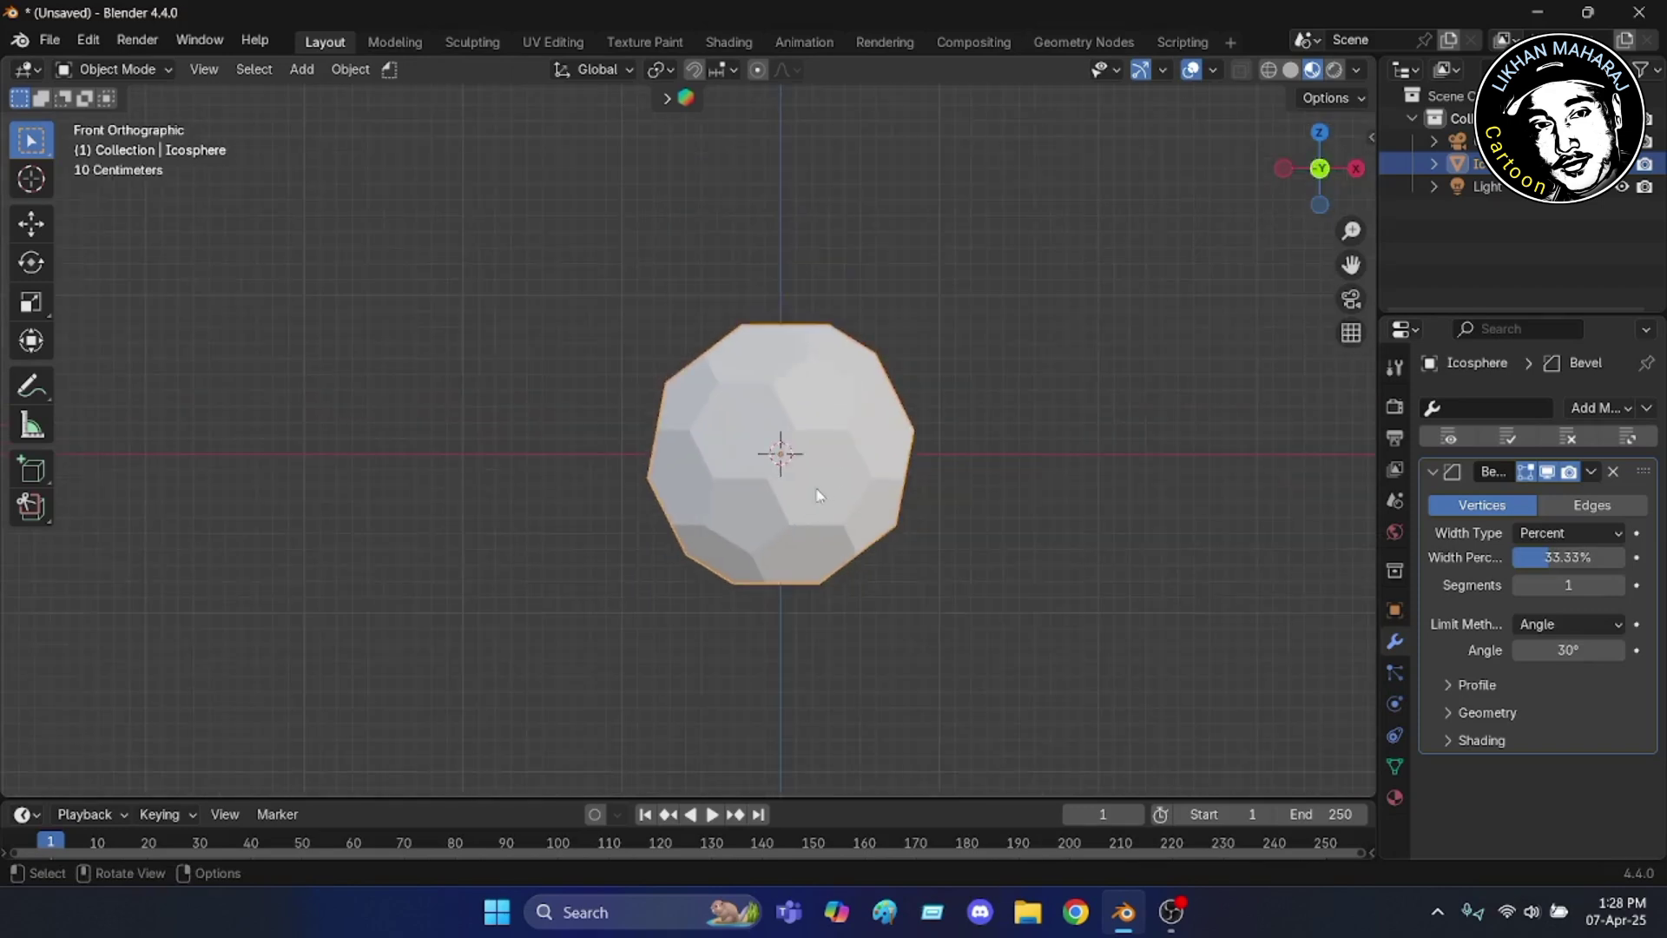
{"action": "left_click", "coordinate": [1290, 69]}
{"action": "scroll", "coordinate": [811, 549], "scroll_direction": "up", "scroll_amount": 3}
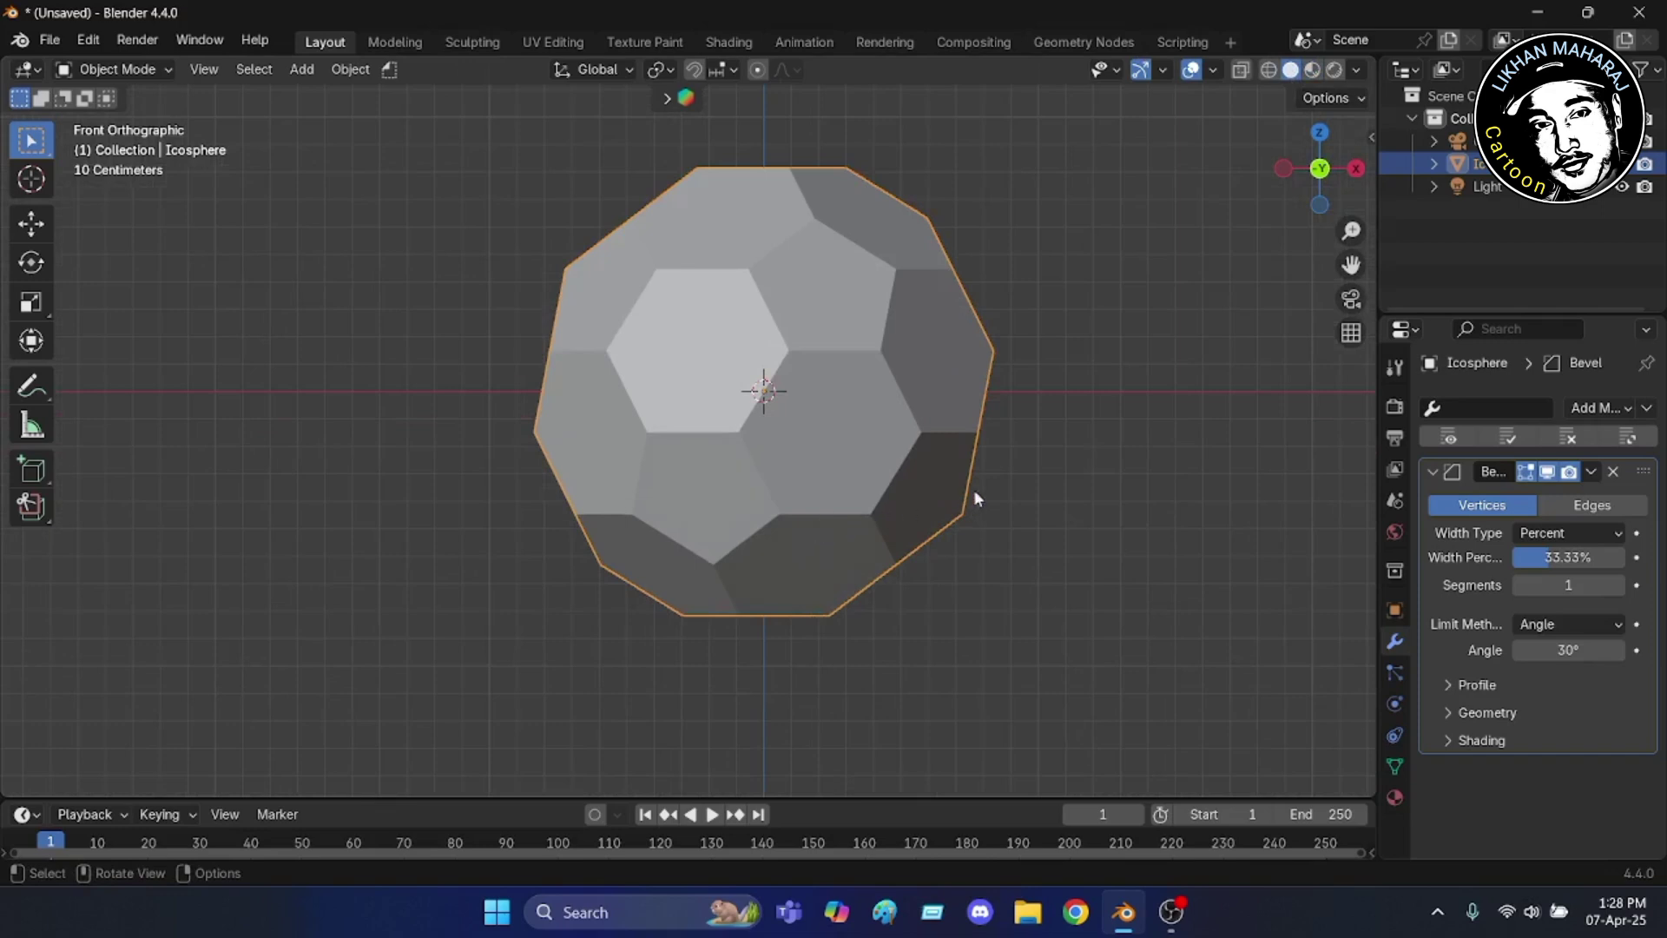
{"action": "middle_click_drag", "start_coordinate": [966, 510], "coordinate": [831, 551]}
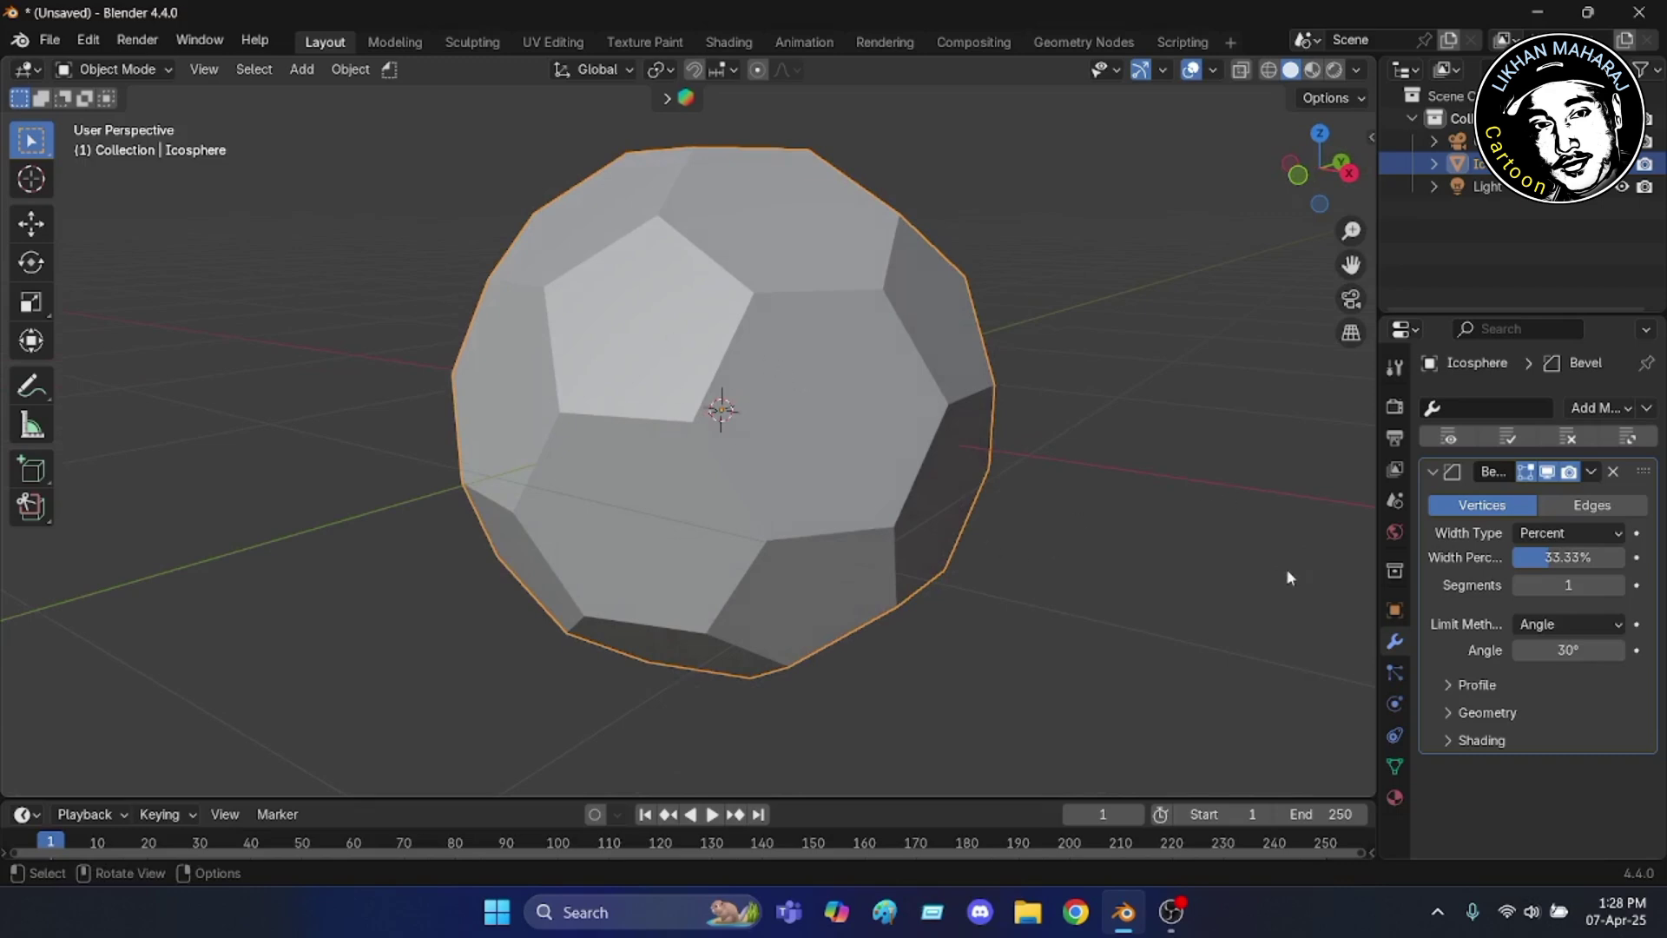
{"action": "scroll", "coordinate": [877, 396], "scroll_direction": "down", "scroll_amount": 1}
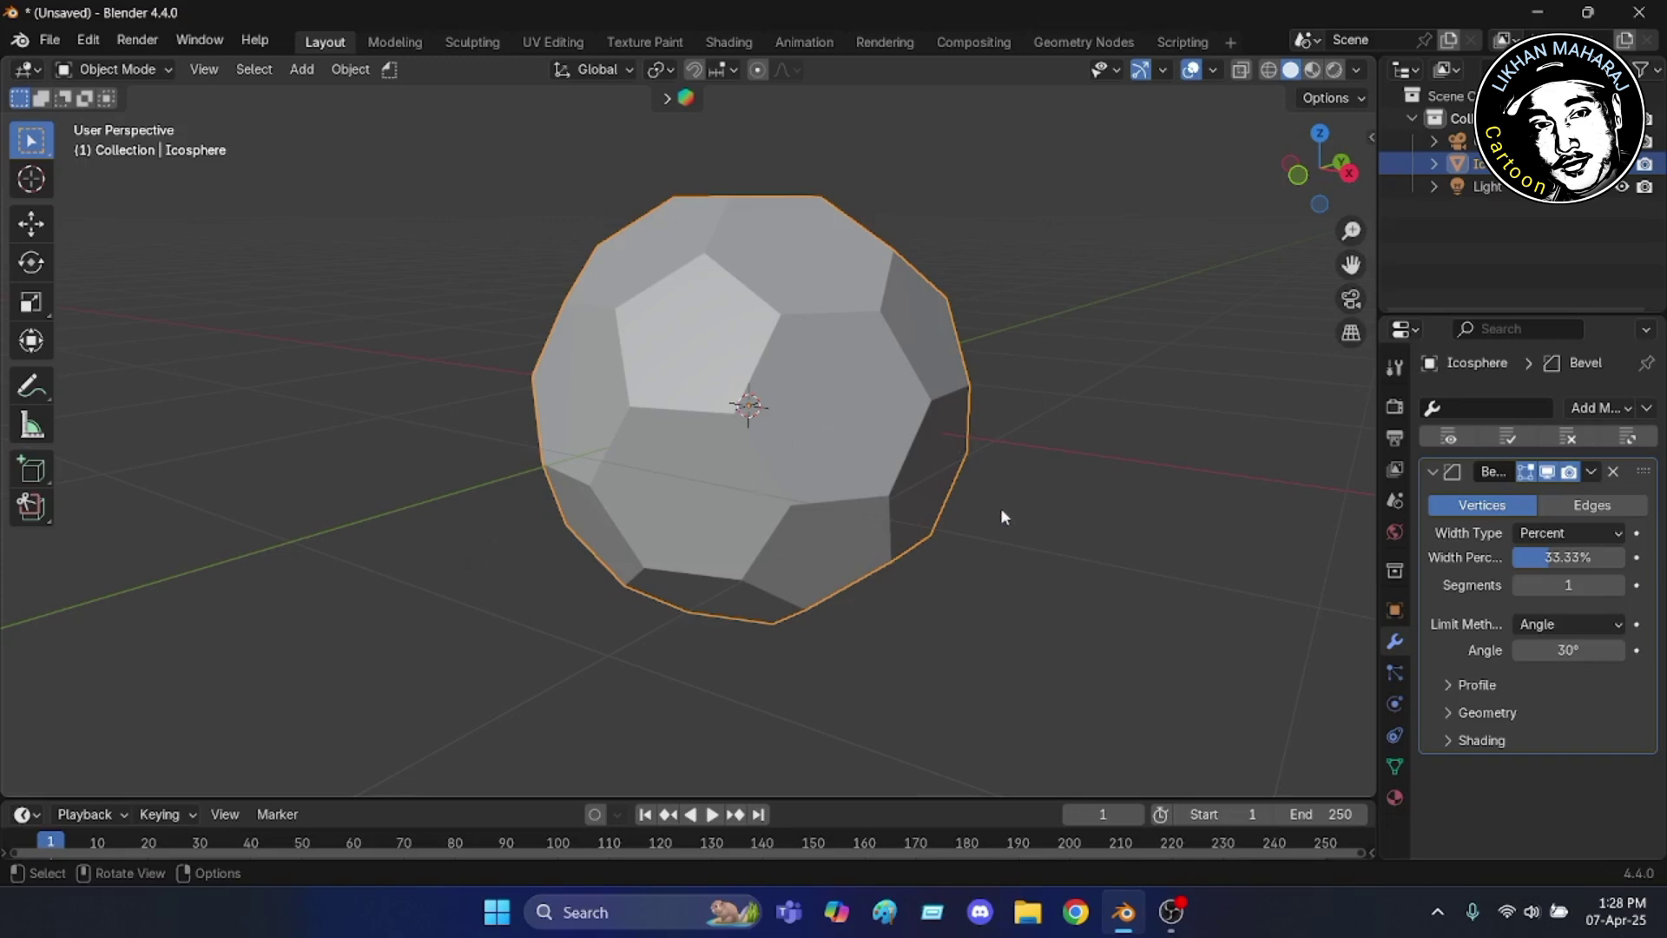
- Add an Edge Split modifier after the Bevel modifier and collapse the settings of both modifiers
{"action": "left_click", "coordinate": [1433, 473]}
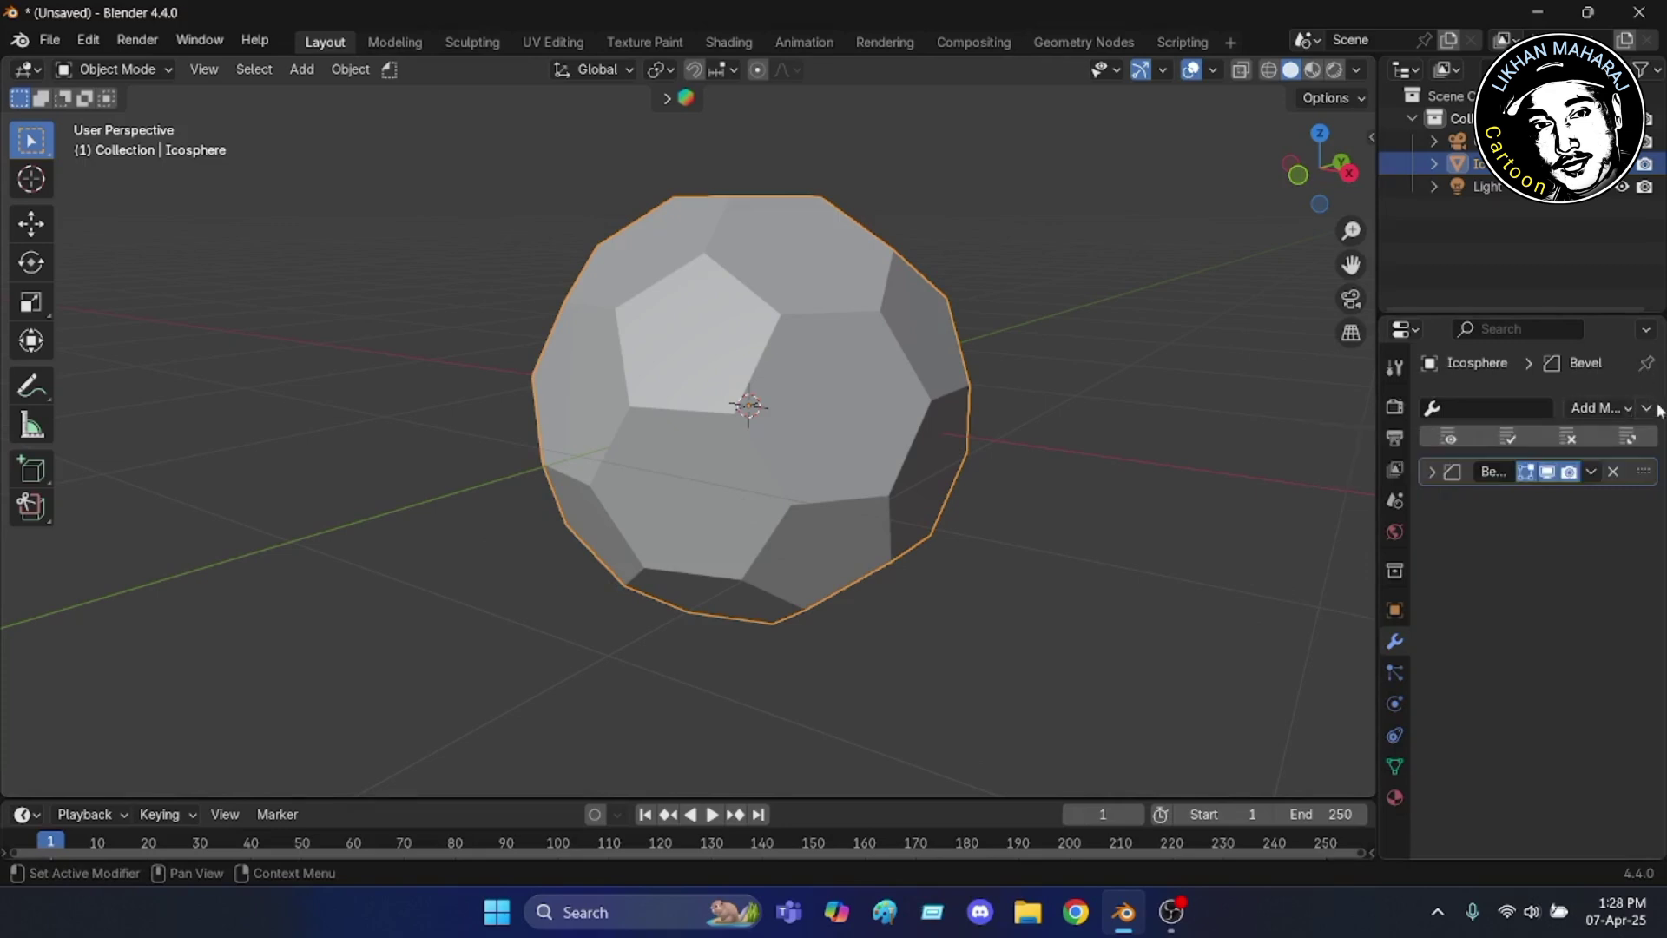
{"action": "left_click", "coordinate": [1598, 408]}
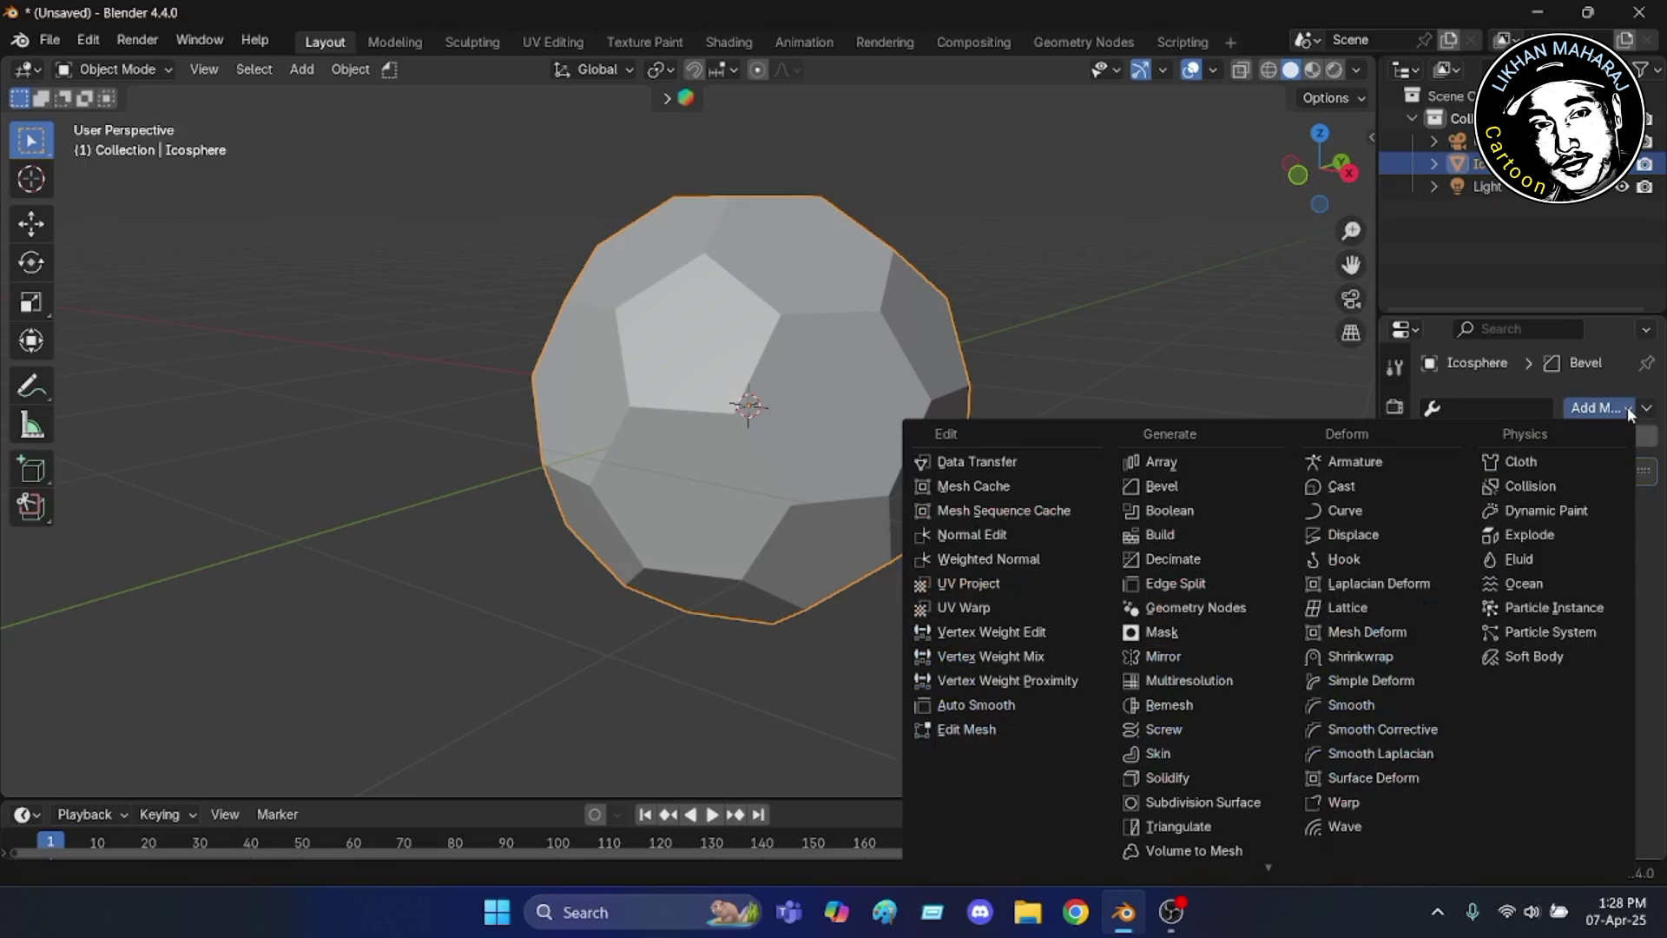
{"action": "left_click", "coordinate": [1192, 583]}
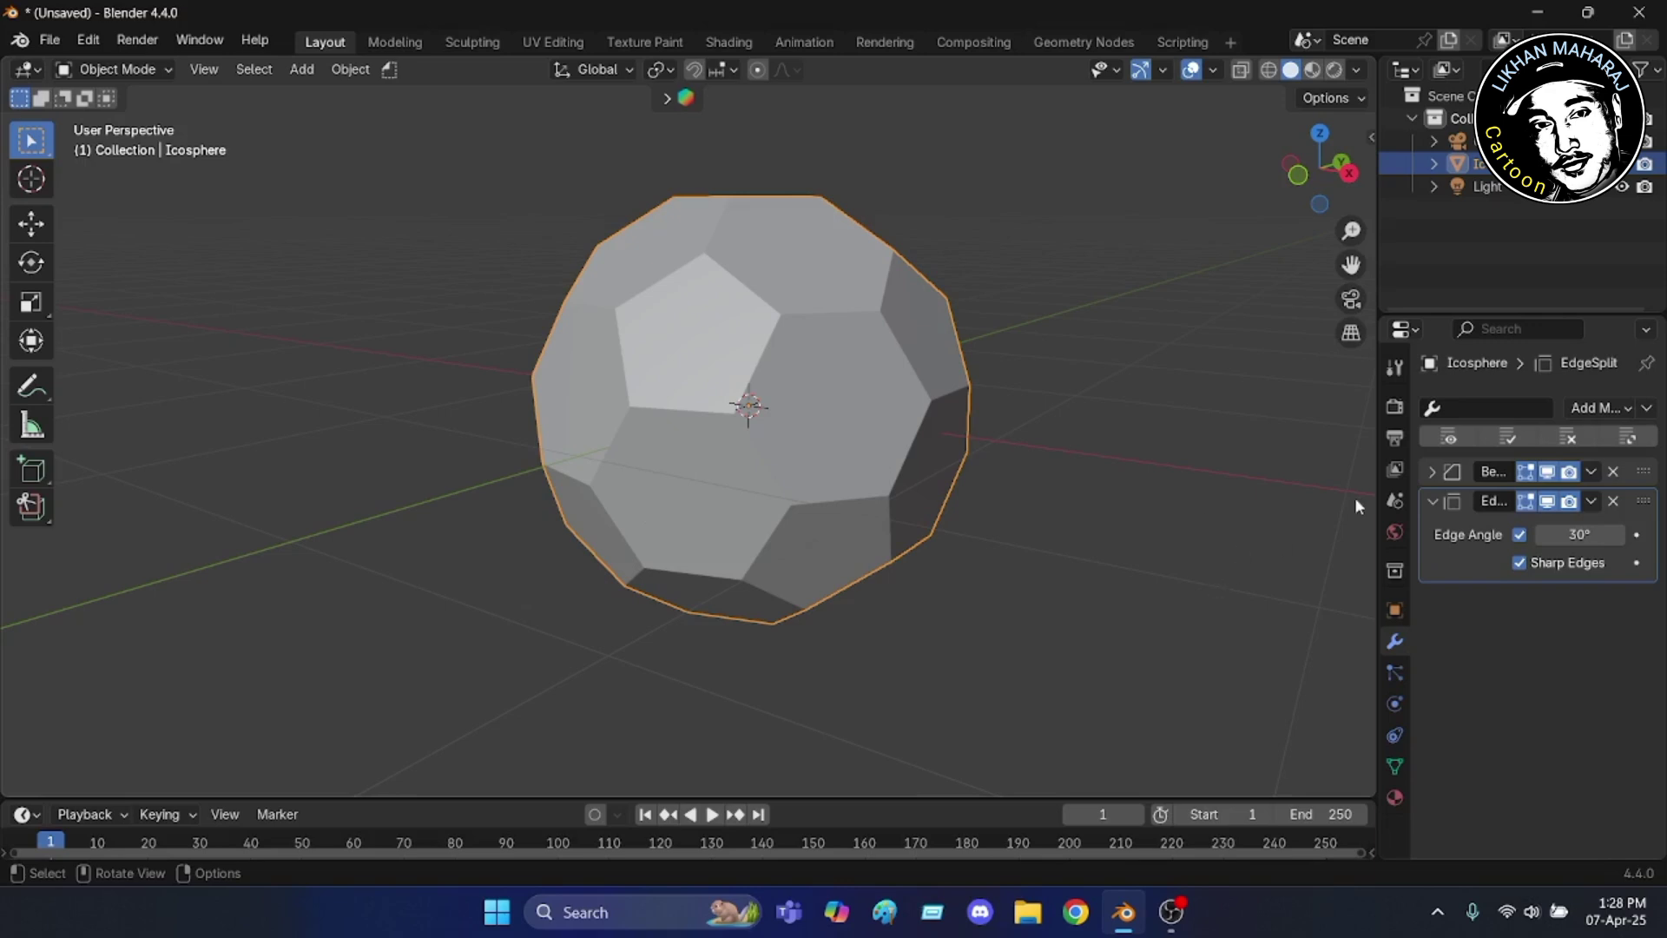
{"action": "left_click", "coordinate": [1432, 501]}
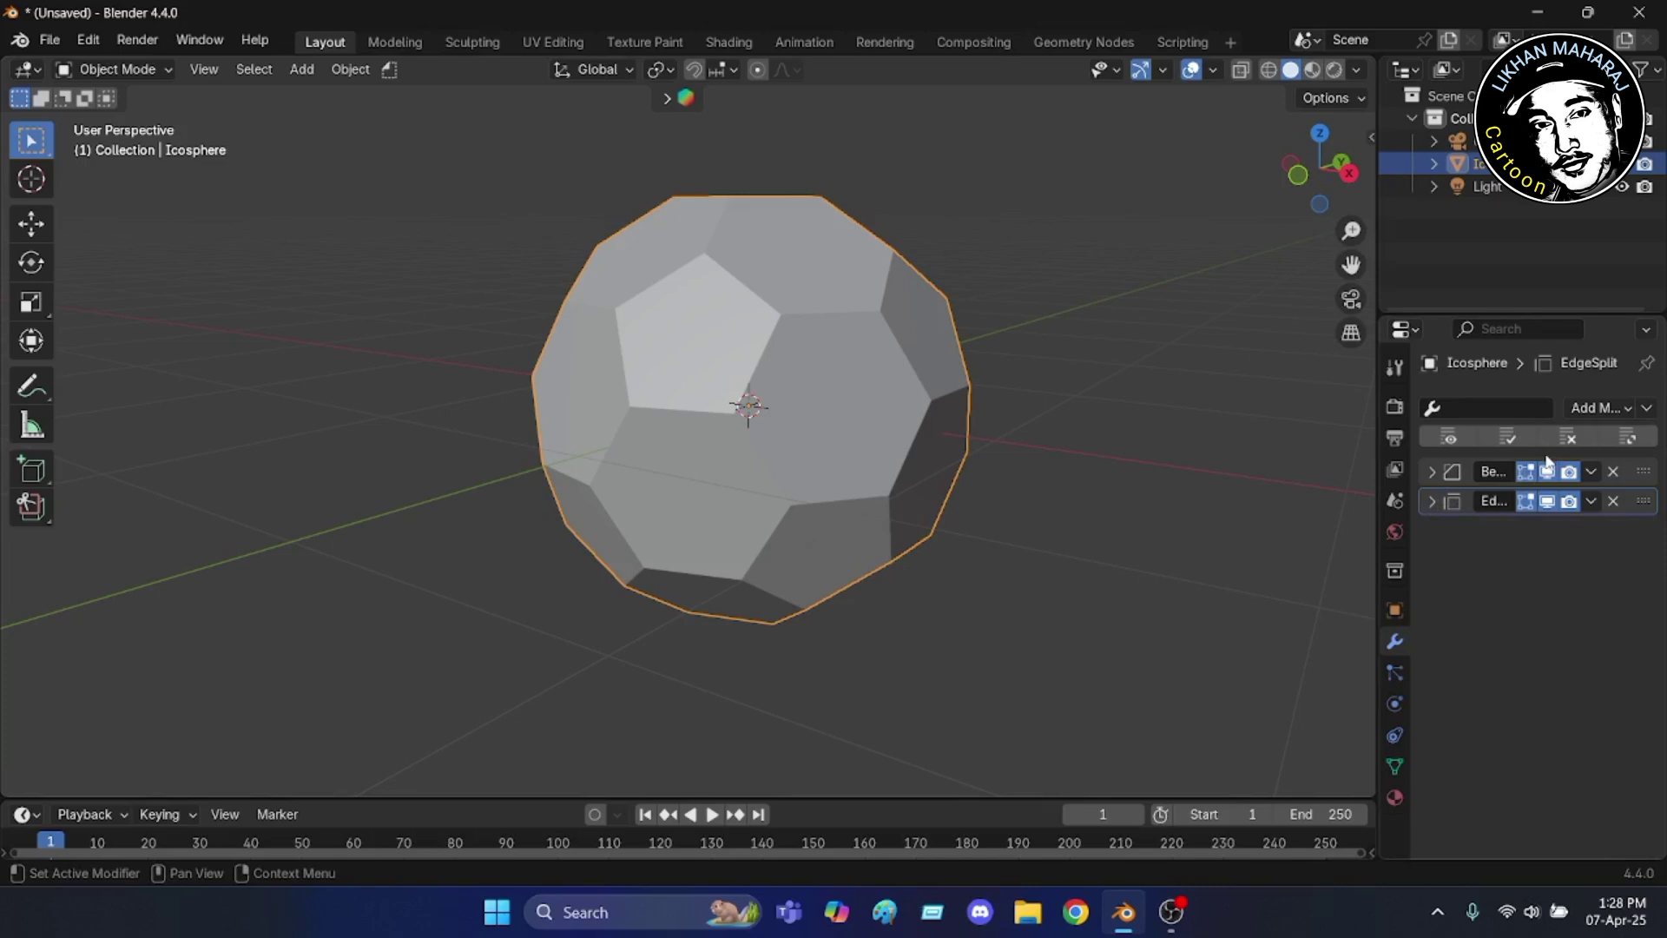
- Add a Subdivision Surface modifier set to Simple with 2 viewport levels, and collapse its settings
{"action": "left_click", "coordinate": [1627, 412]}
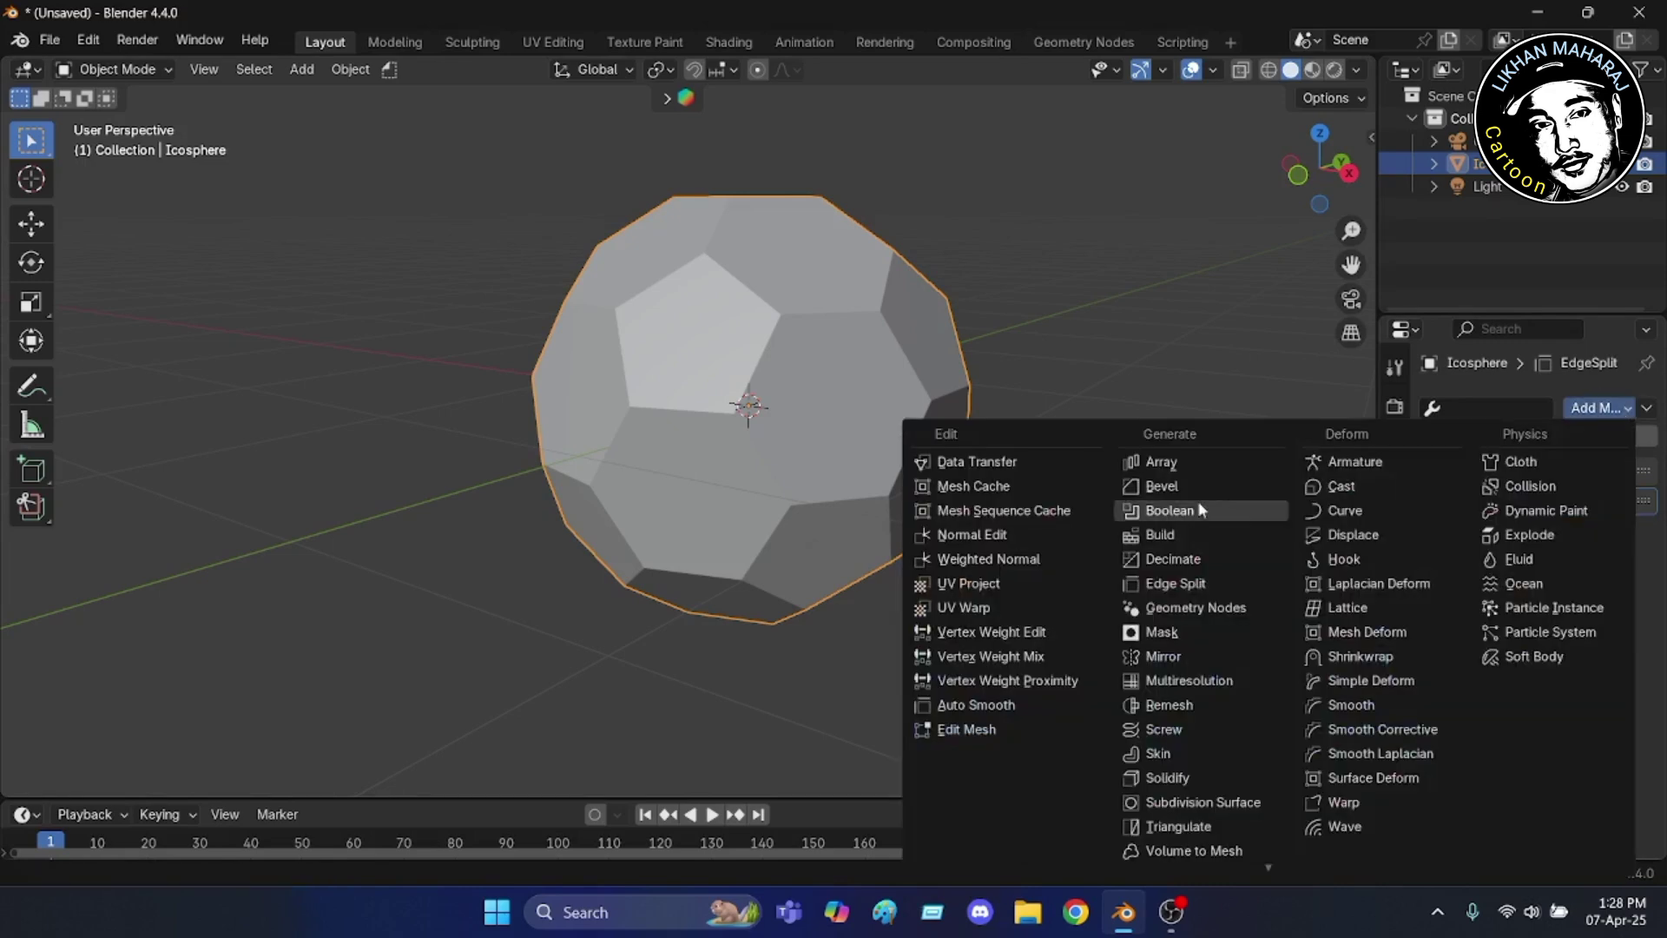
{"action": "left_click", "coordinate": [1637, 410]}
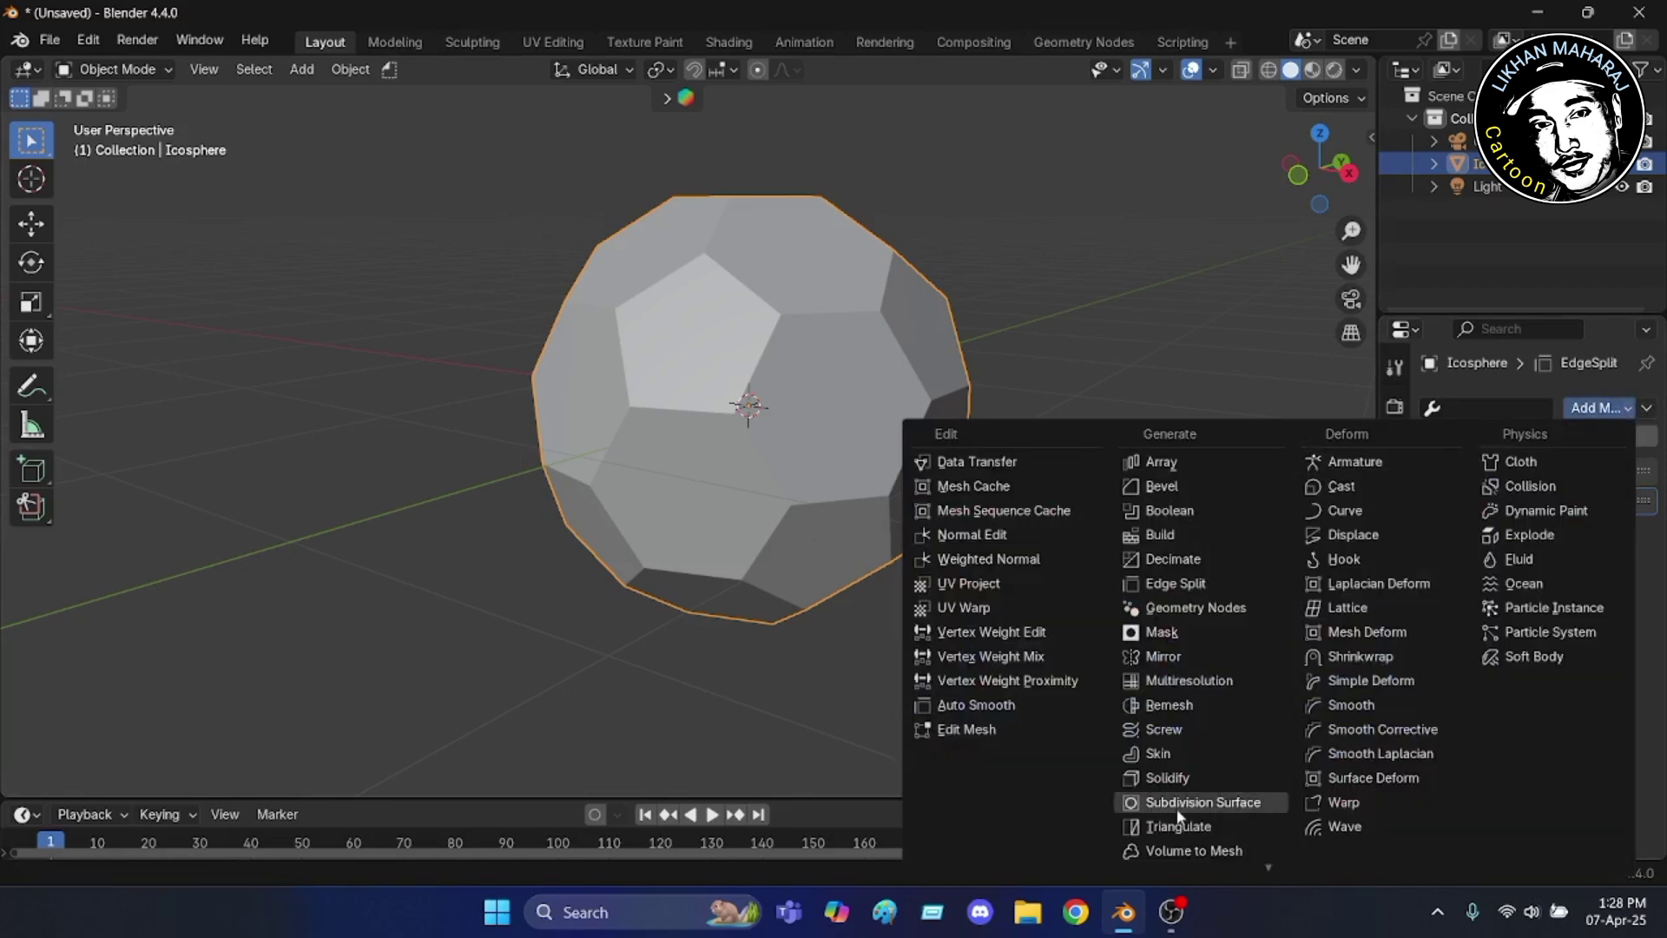
{"action": "left_click", "coordinate": [1231, 802]}
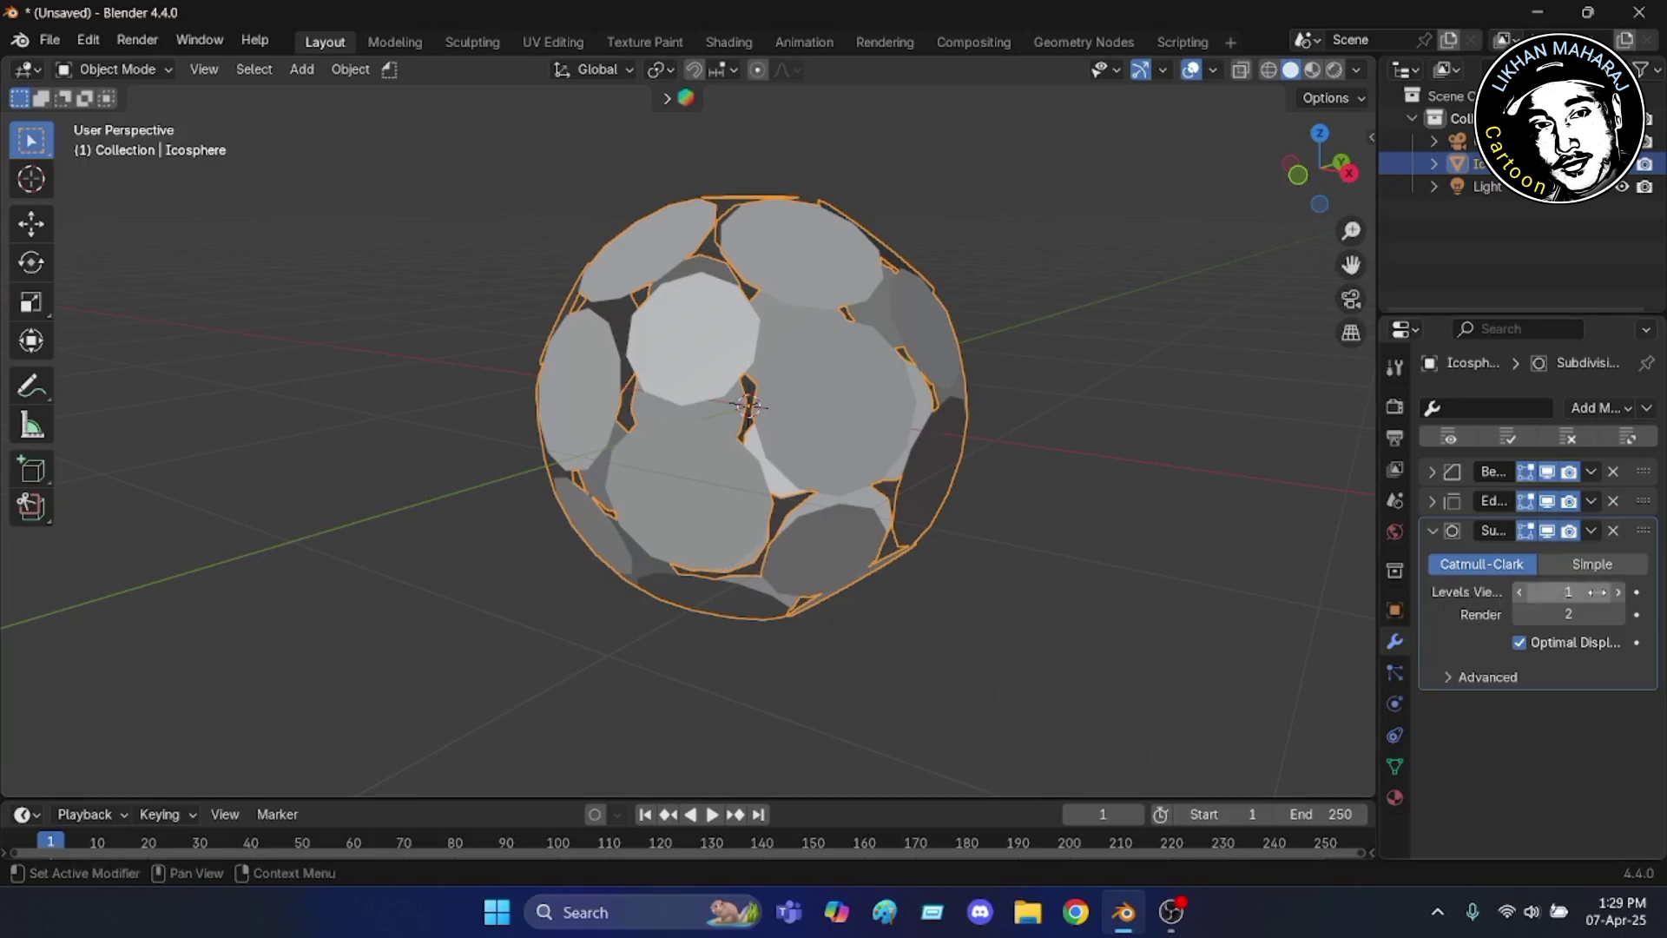
{"action": "left_click", "coordinate": [1620, 592]}
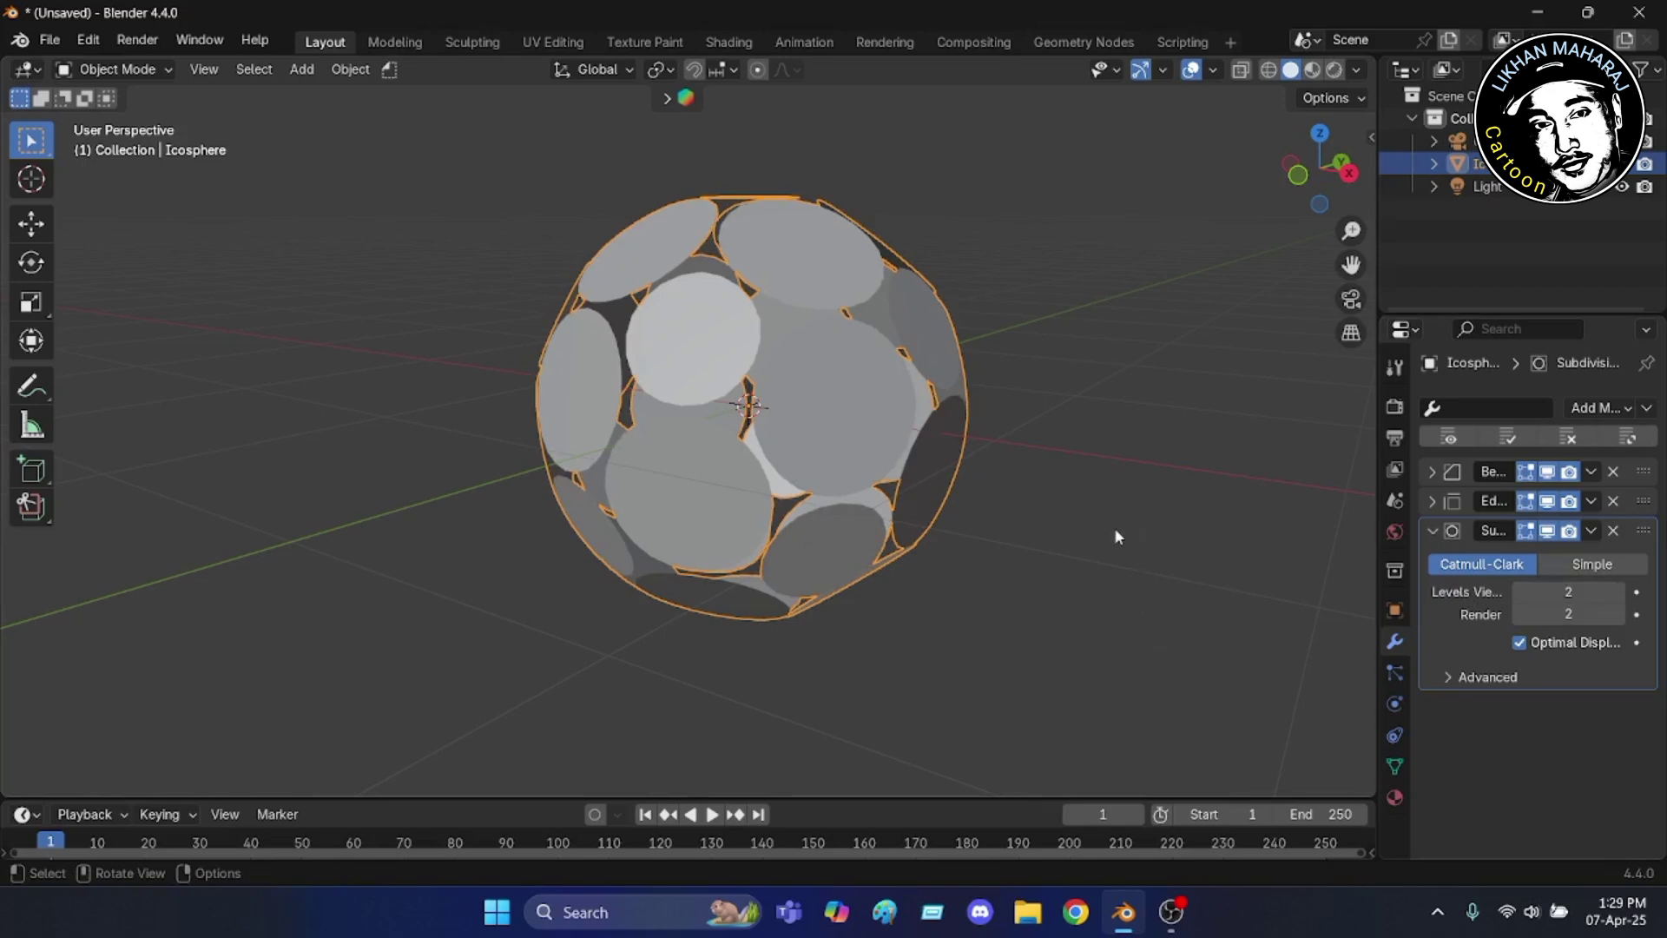
{"action": "left_click", "coordinate": [1591, 567]}
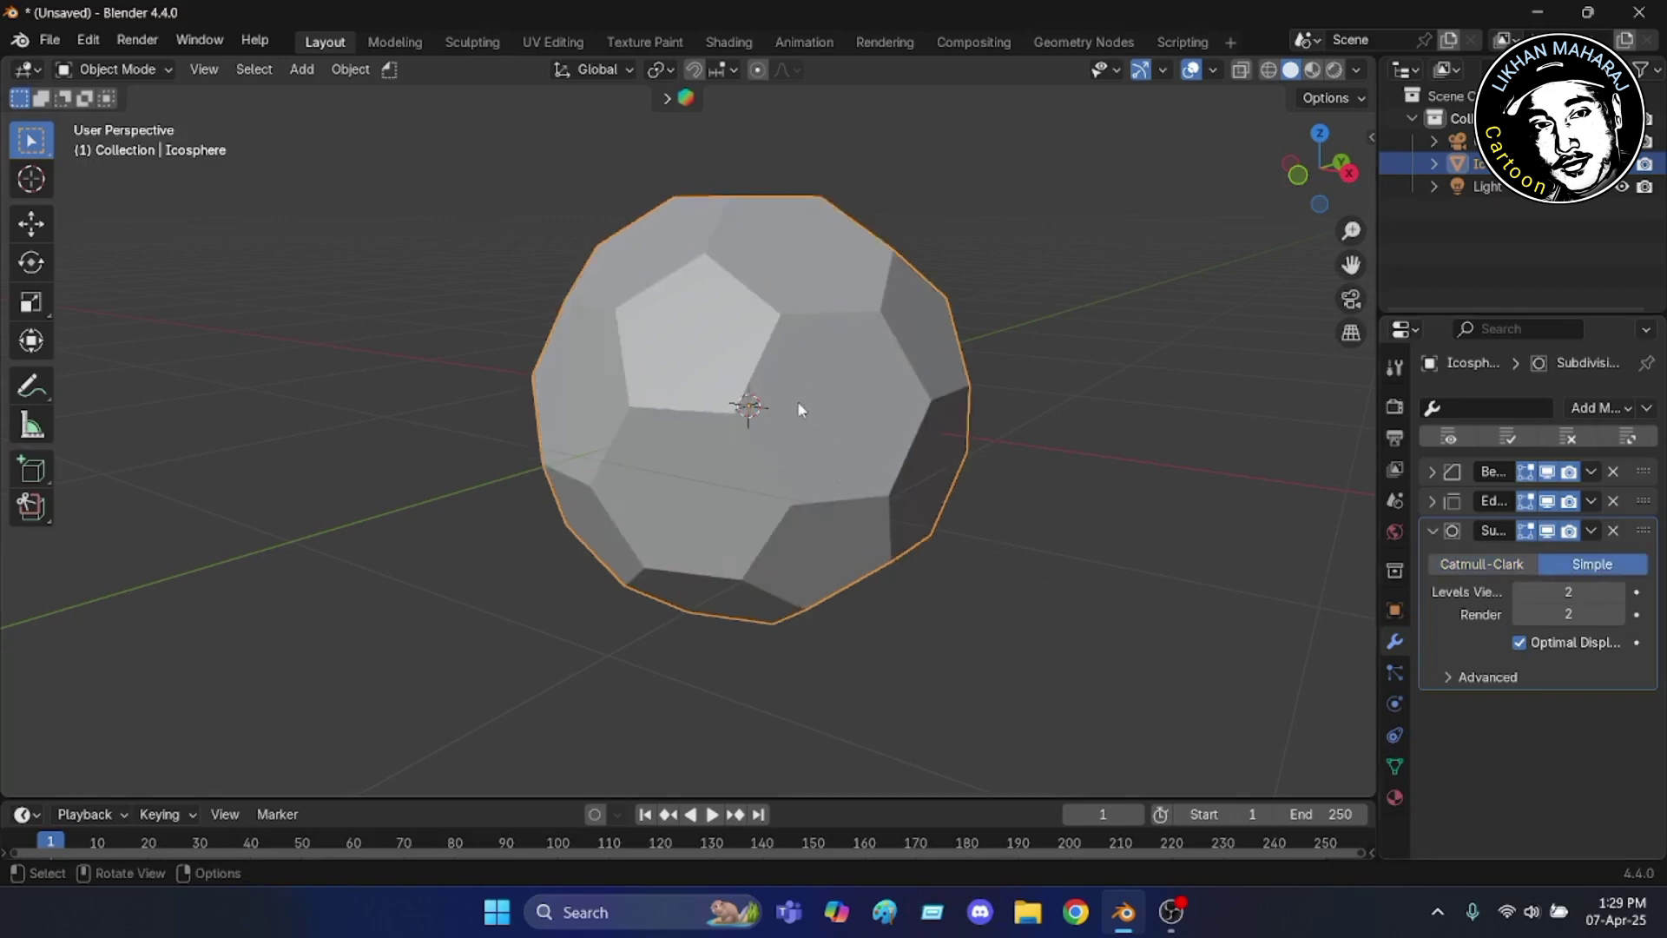
{"action": "left_click", "coordinate": [1429, 530]}
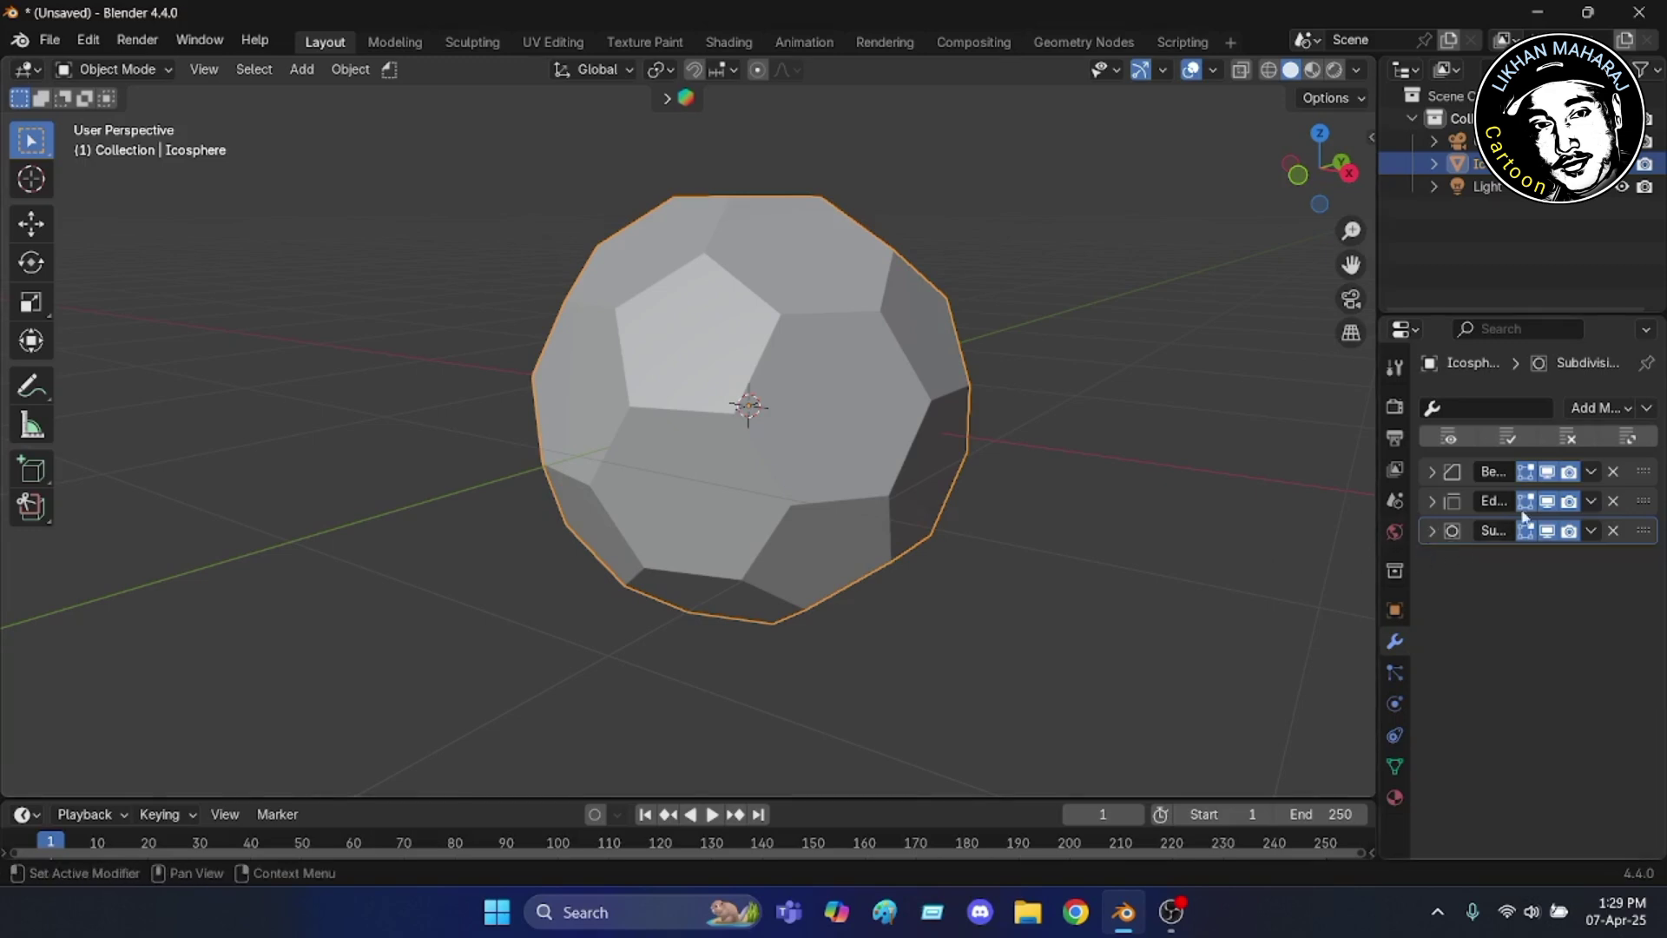
- Add a Cast modifier with the Sphere shape, set its size to 1.00, and collapse its settings
{"action": "left_click", "coordinate": [1625, 406]}
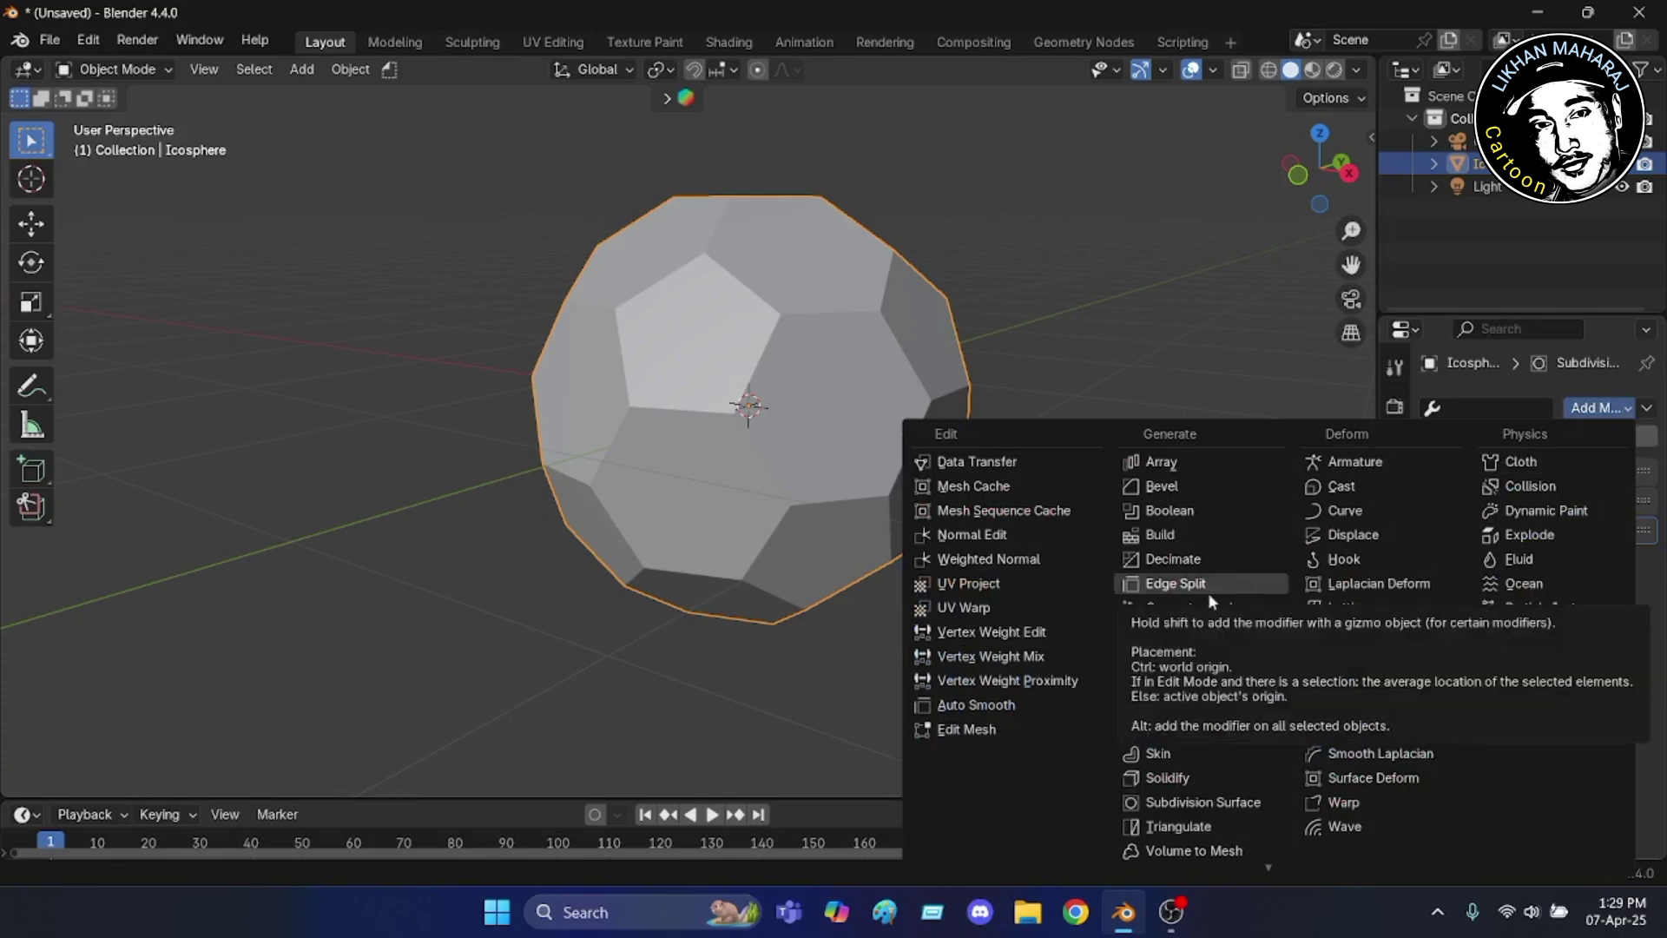
{"action": "left_click", "coordinate": [1358, 486]}
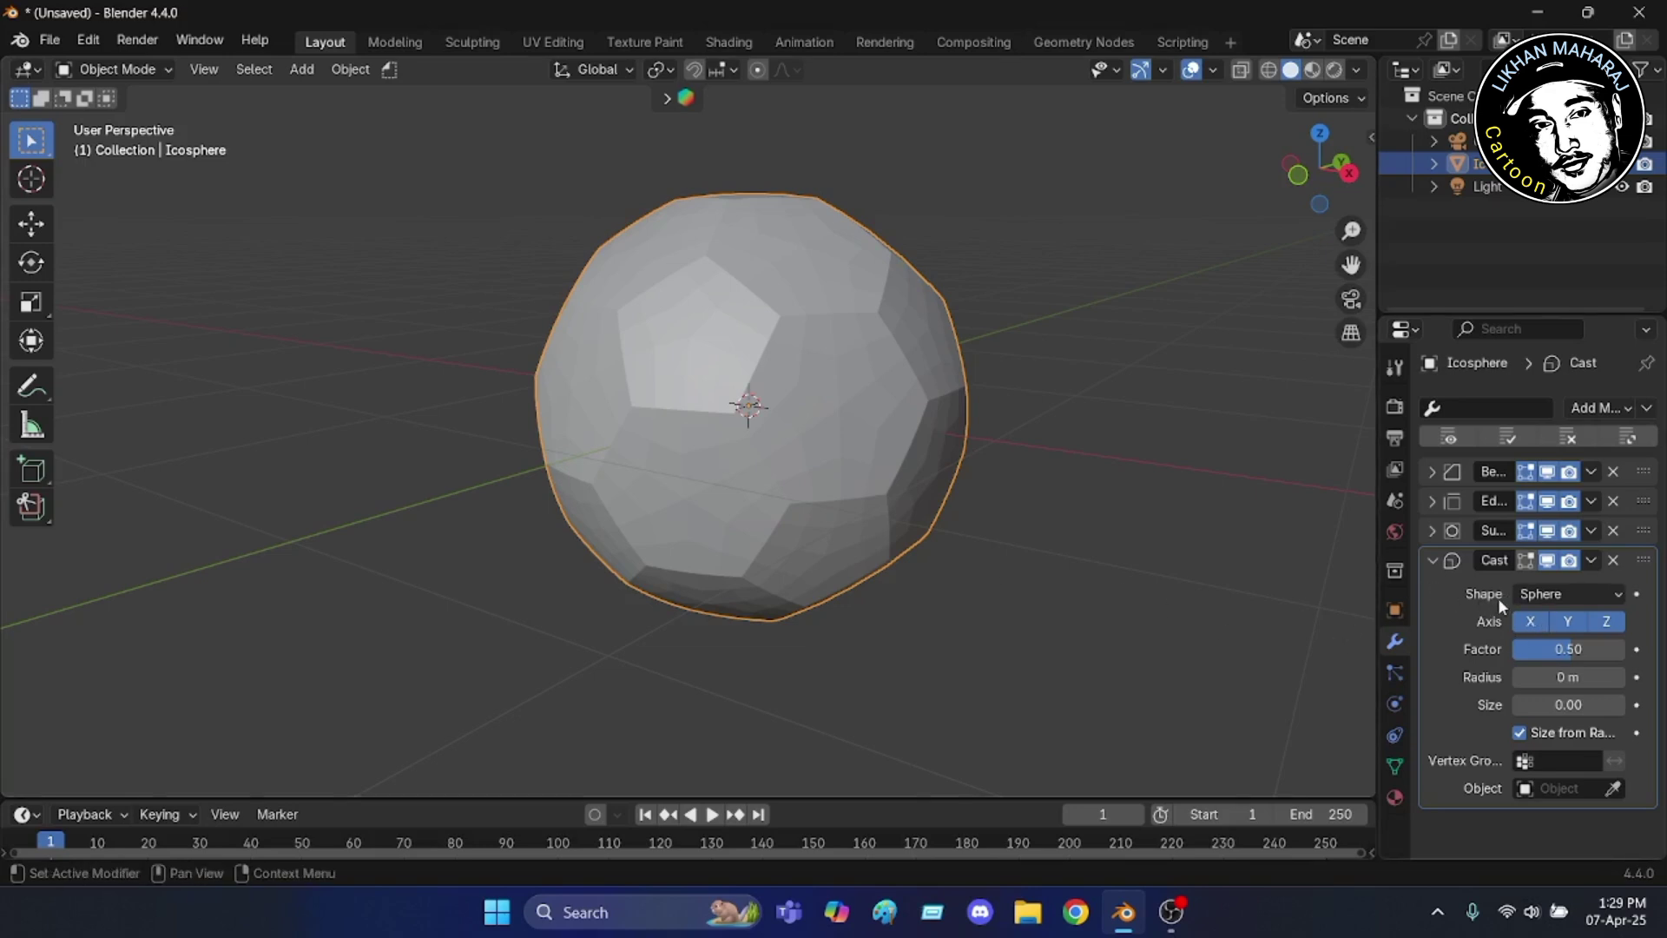
{"action": "left_click", "coordinate": [1619, 594]}
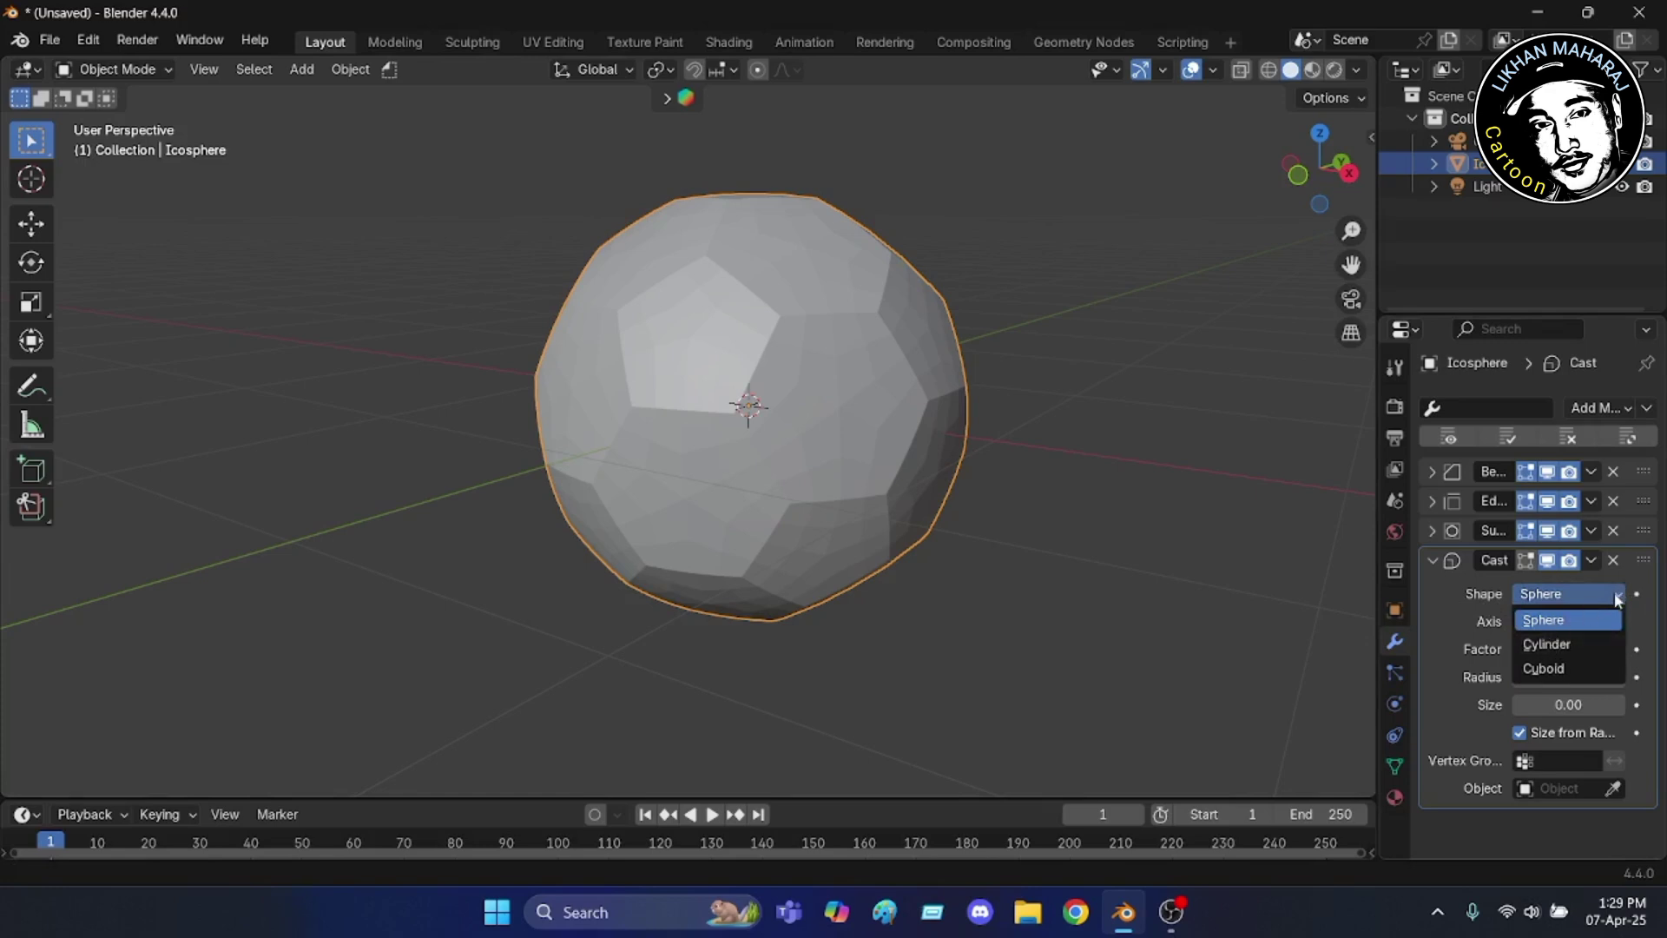
{"action": "left_click", "coordinate": [1615, 598]}
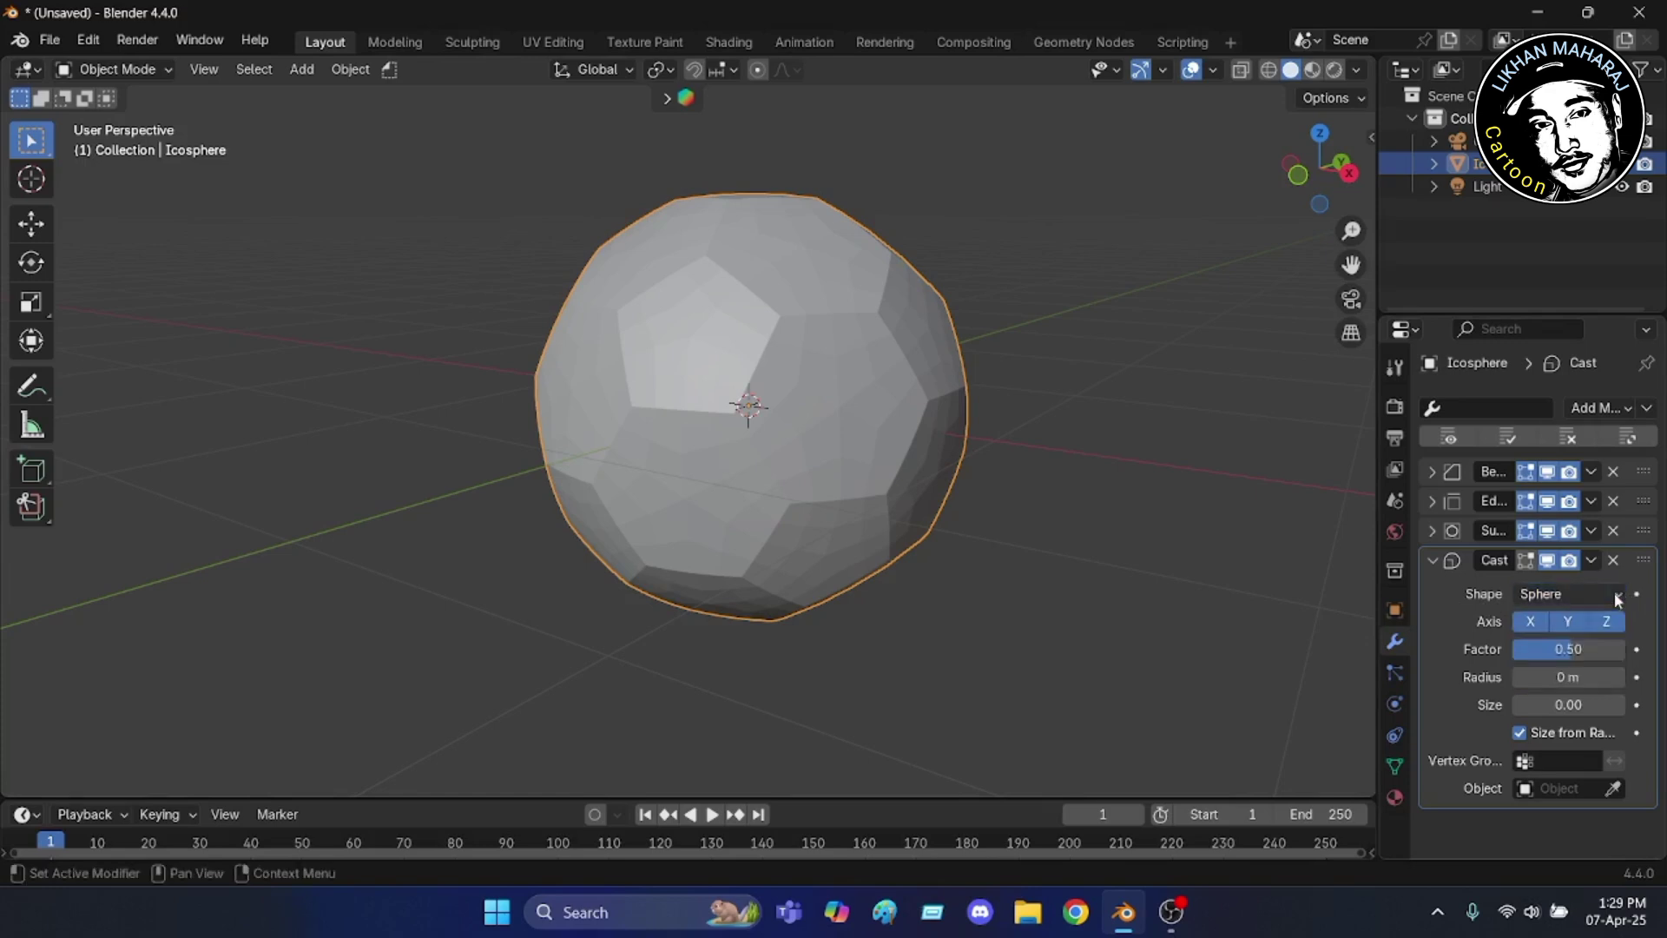
{"action": "left_click", "coordinate": [1537, 705]}
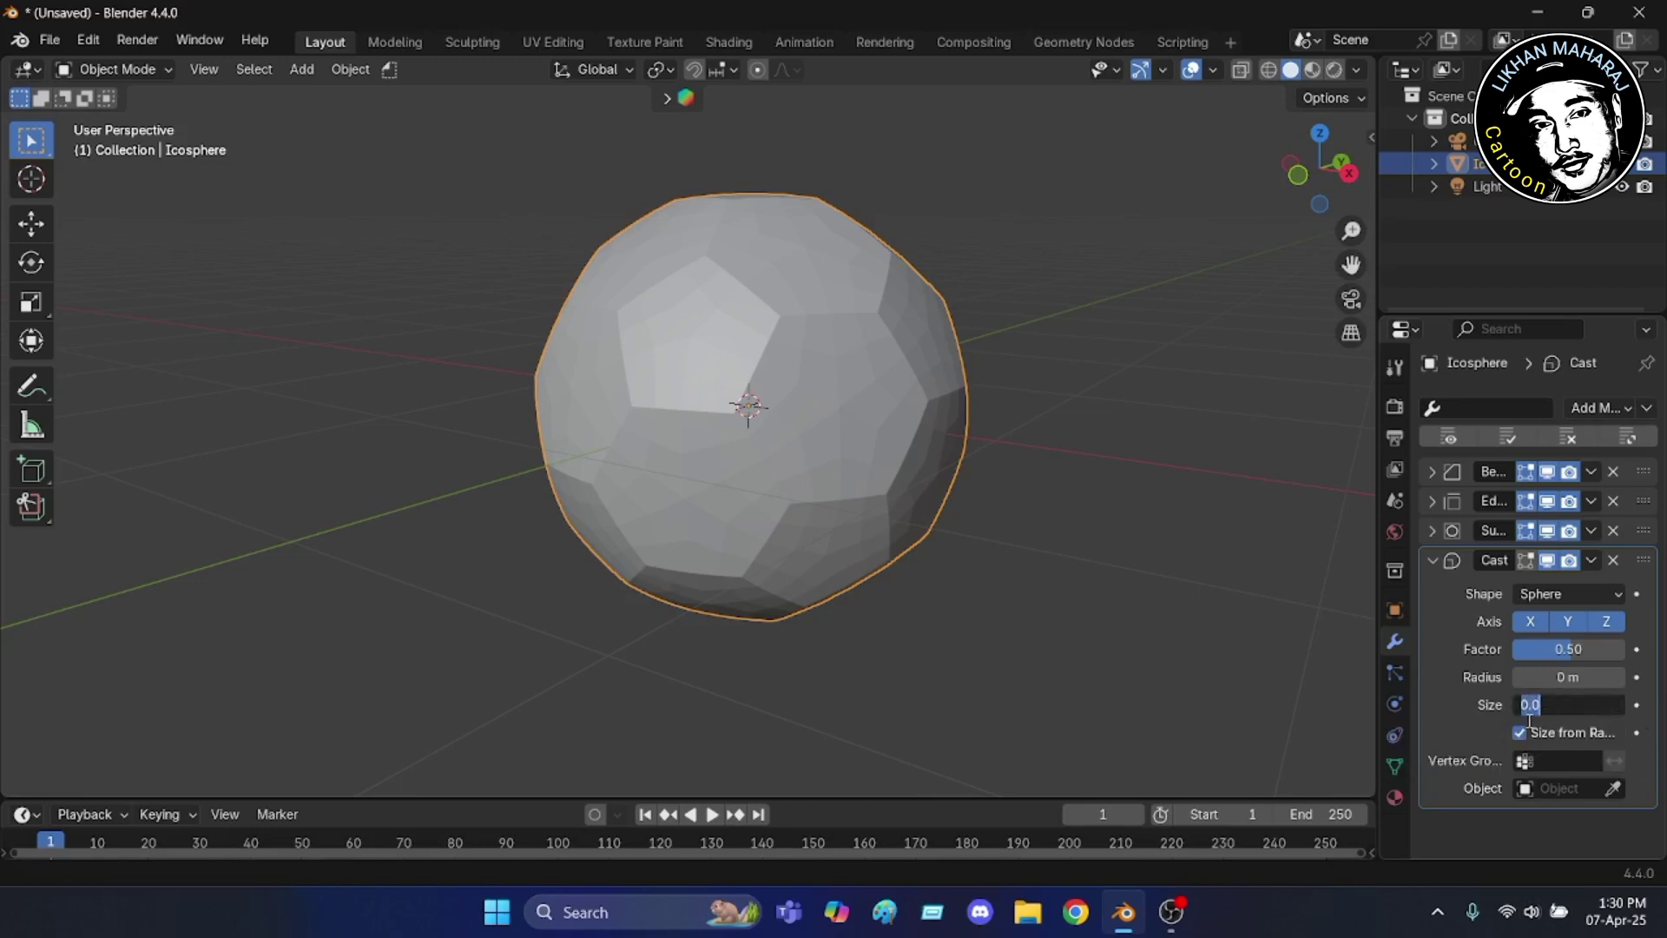
{"action": "key", "text": "BackSpace"}
{"action": "type", "text": "1.00"}
{"action": "left_click", "coordinate": [1253, 637]}
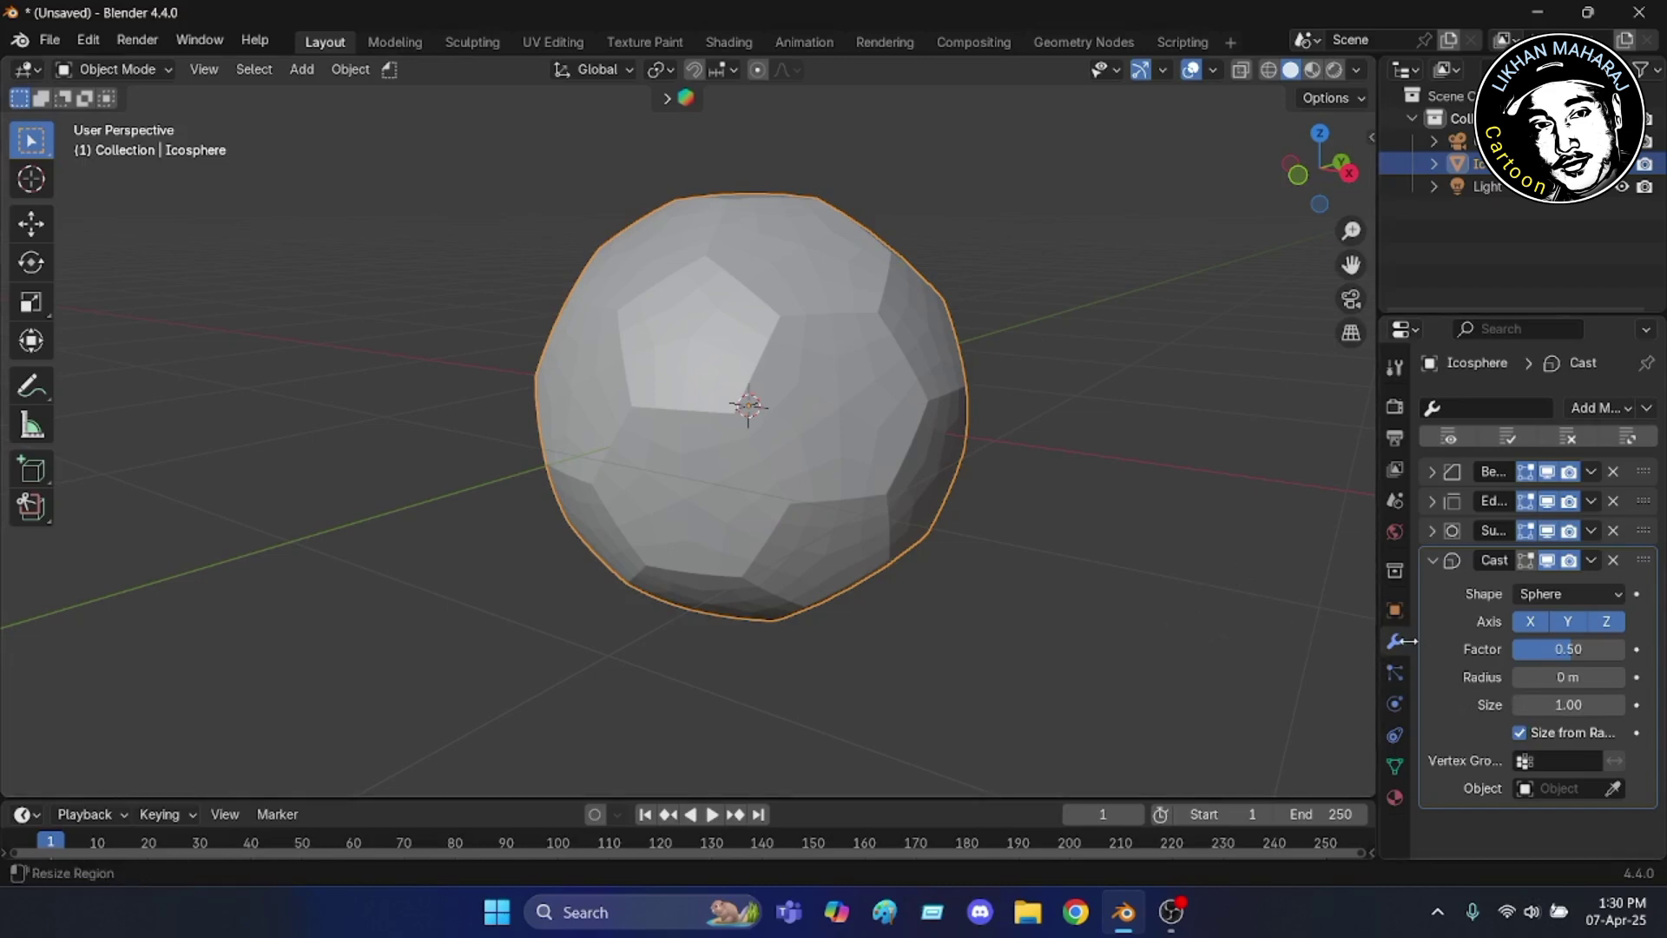
{"action": "left_click", "coordinate": [1431, 560]}
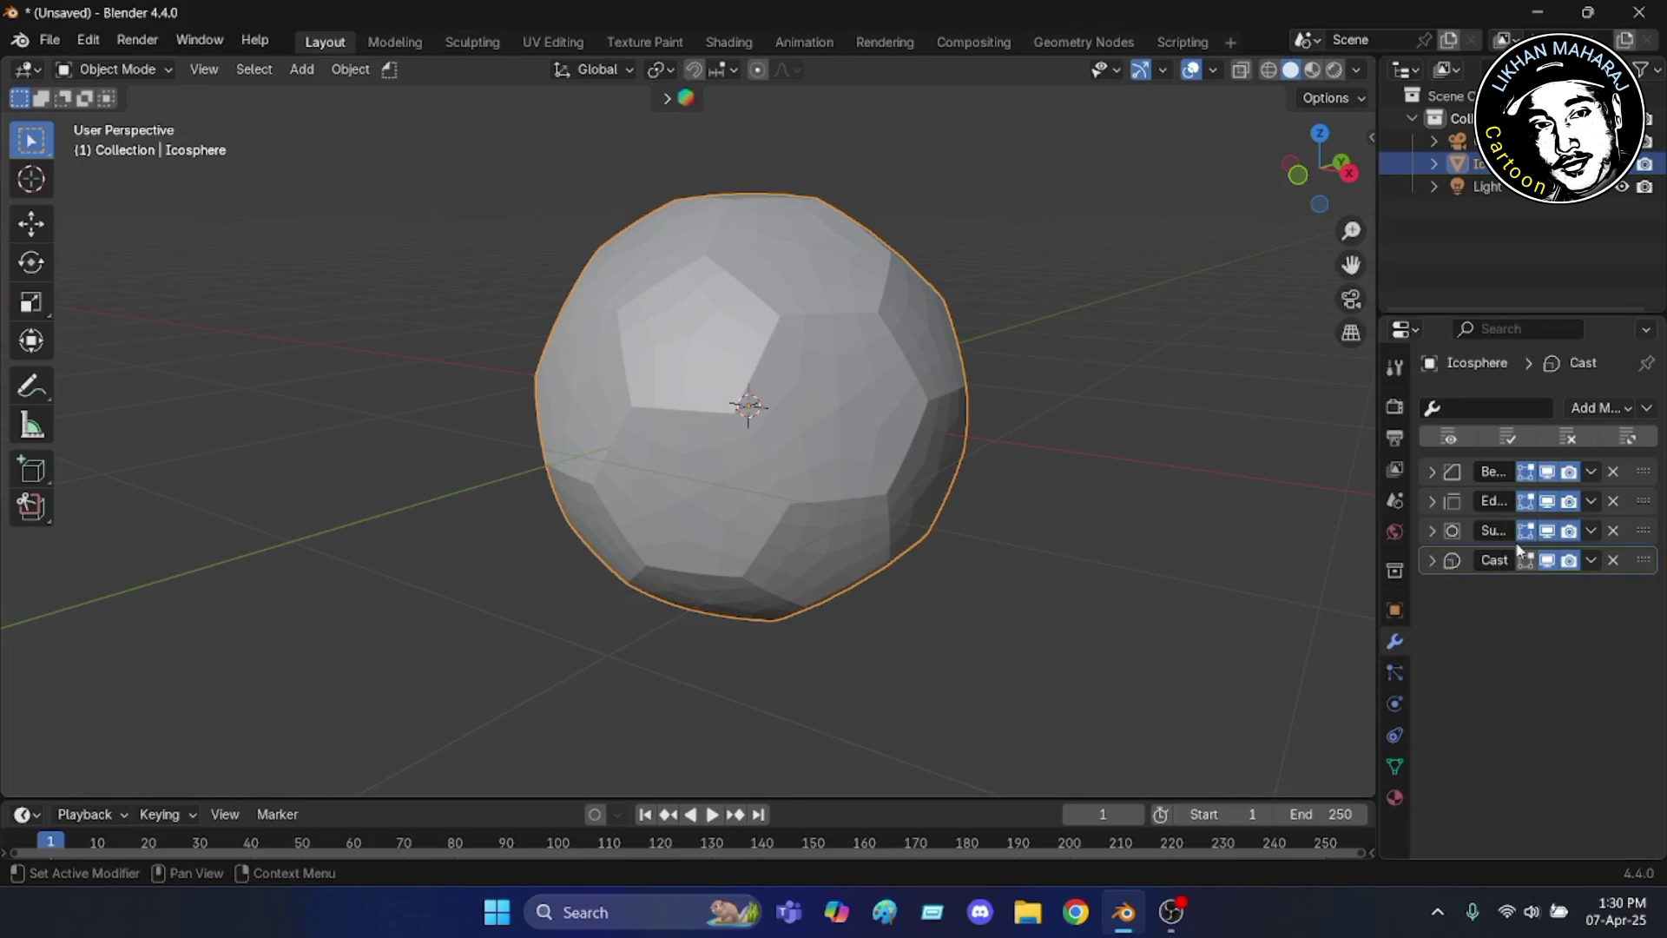
- Add a Solidify modifier with Only Rim enabled and a thickness of 0.05 m, and collapse its settings
{"action": "left_click", "coordinate": [1629, 408]}
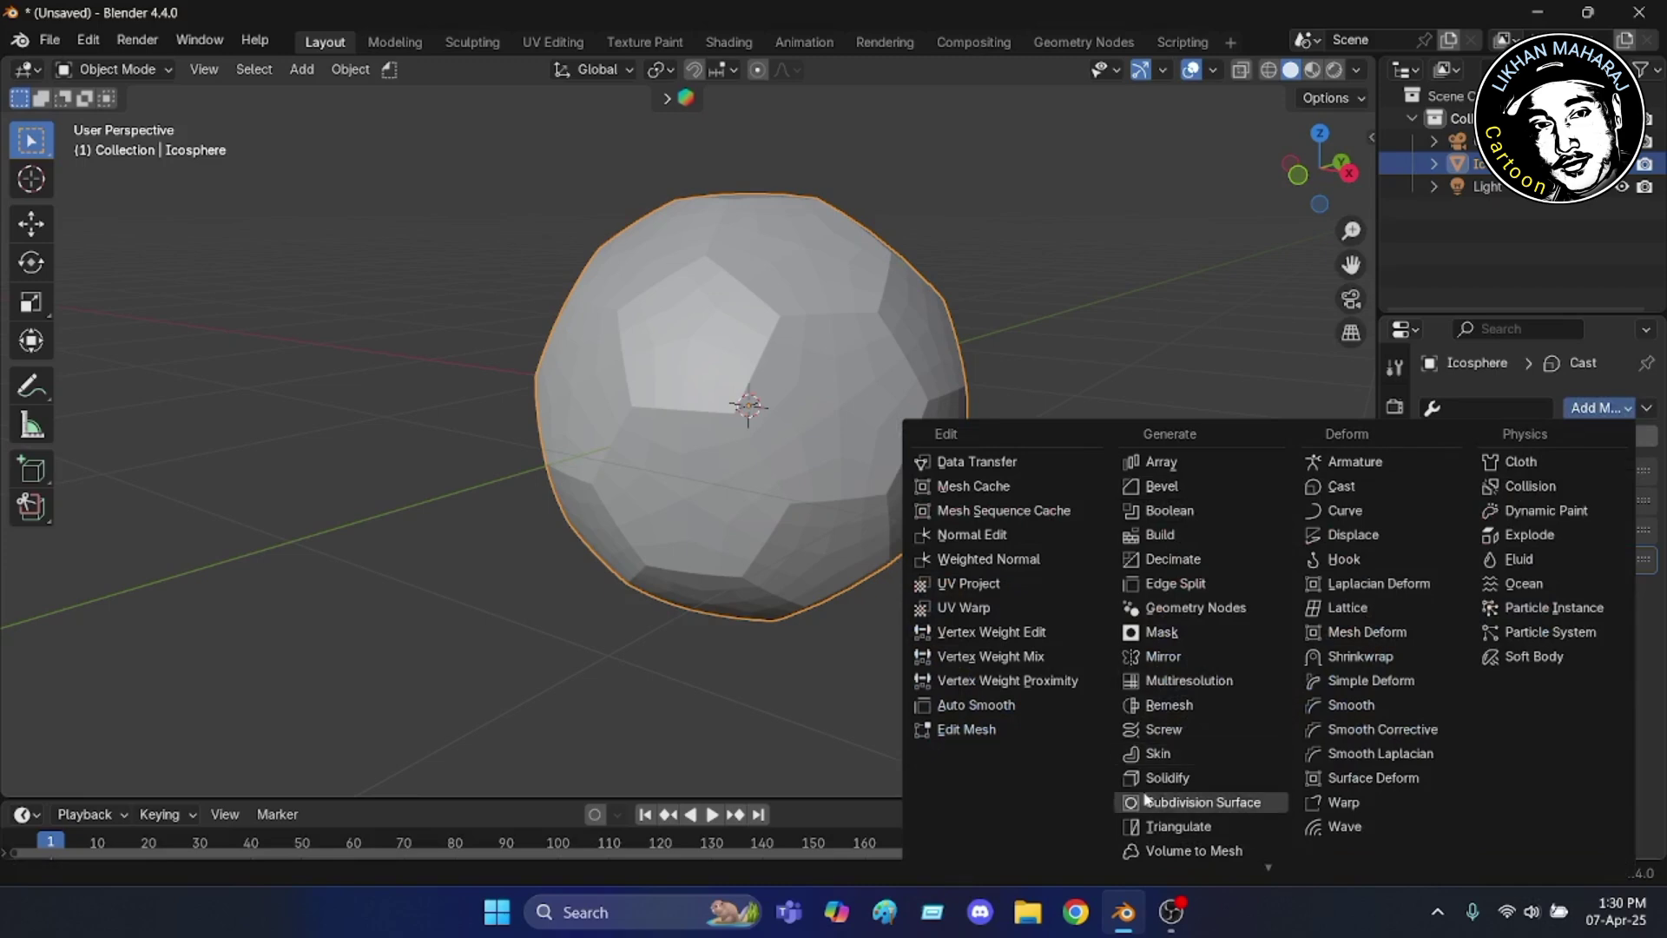
{"action": "left_click", "coordinate": [1168, 778]}
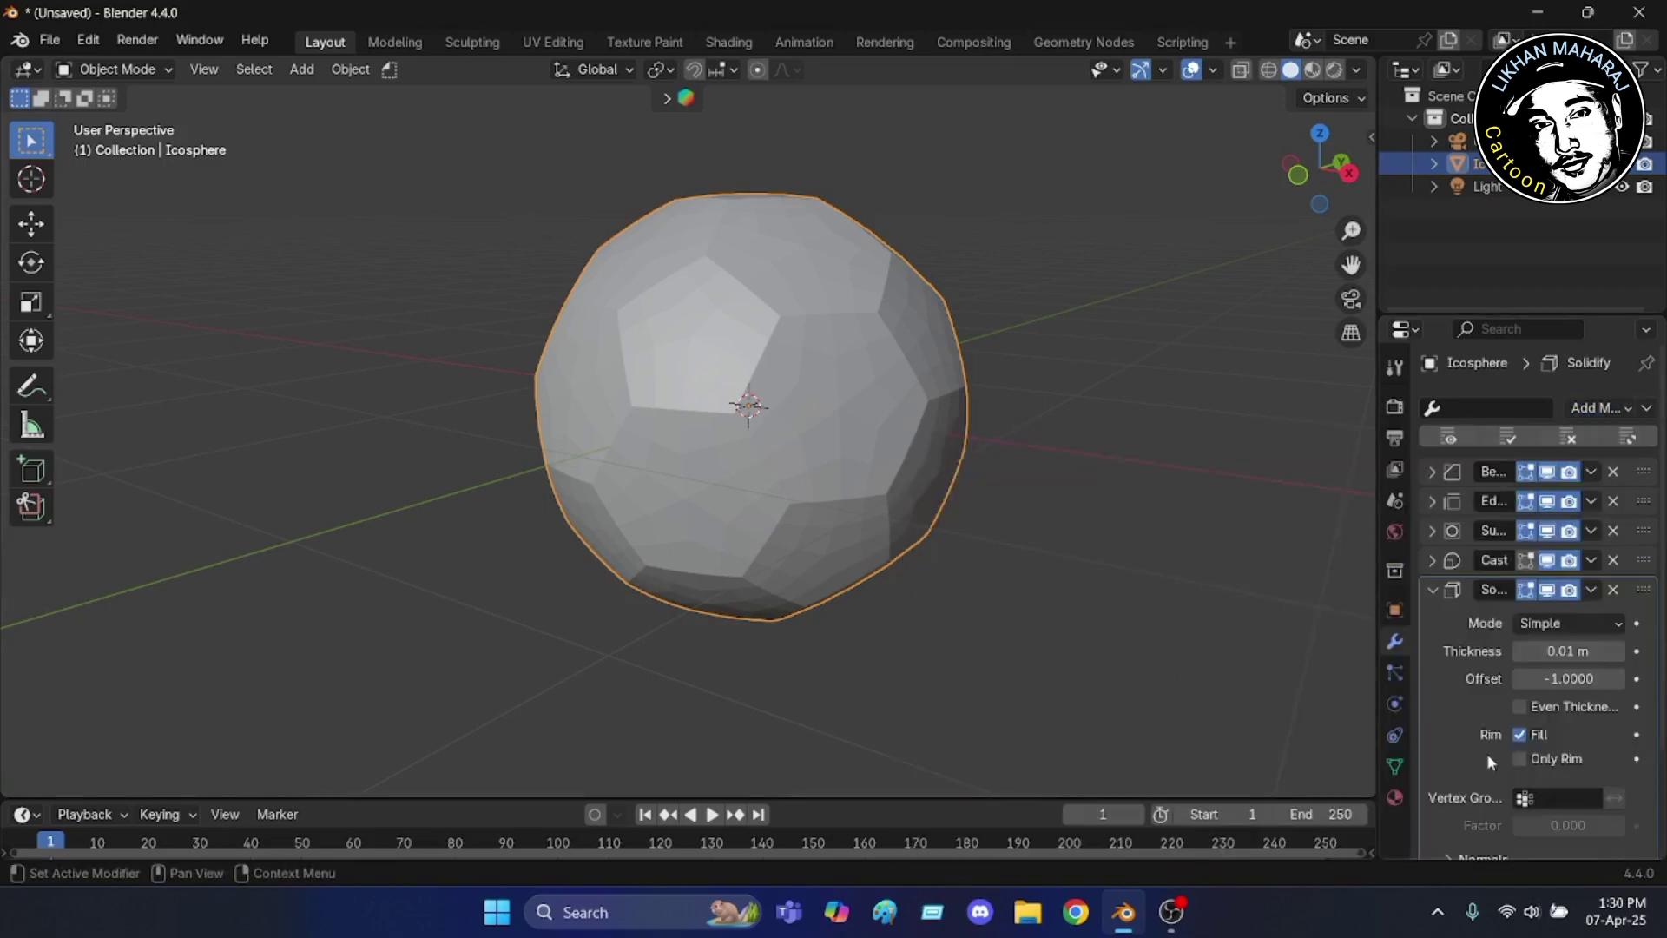
{"action": "scroll", "coordinate": [1520, 750], "scroll_direction": "down", "scroll_amount": 3}
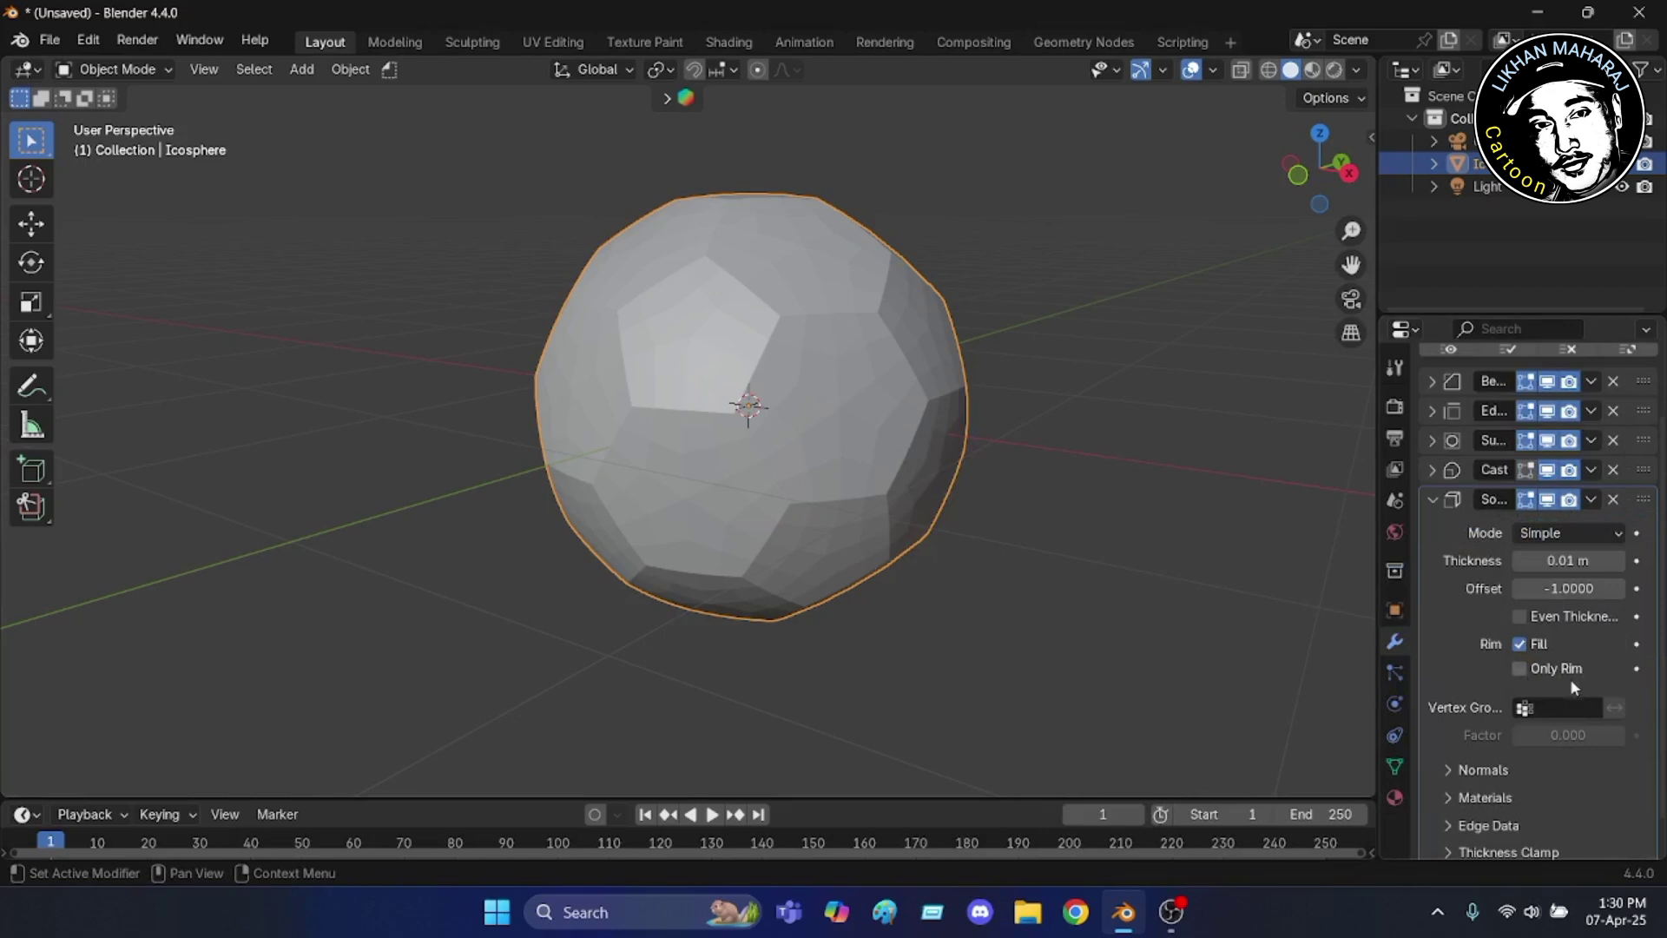
{"action": "left_click", "coordinate": [1524, 676]}
{"action": "left_click", "coordinate": [1622, 561]}
{"action": "left_click", "coordinate": [1622, 562]}
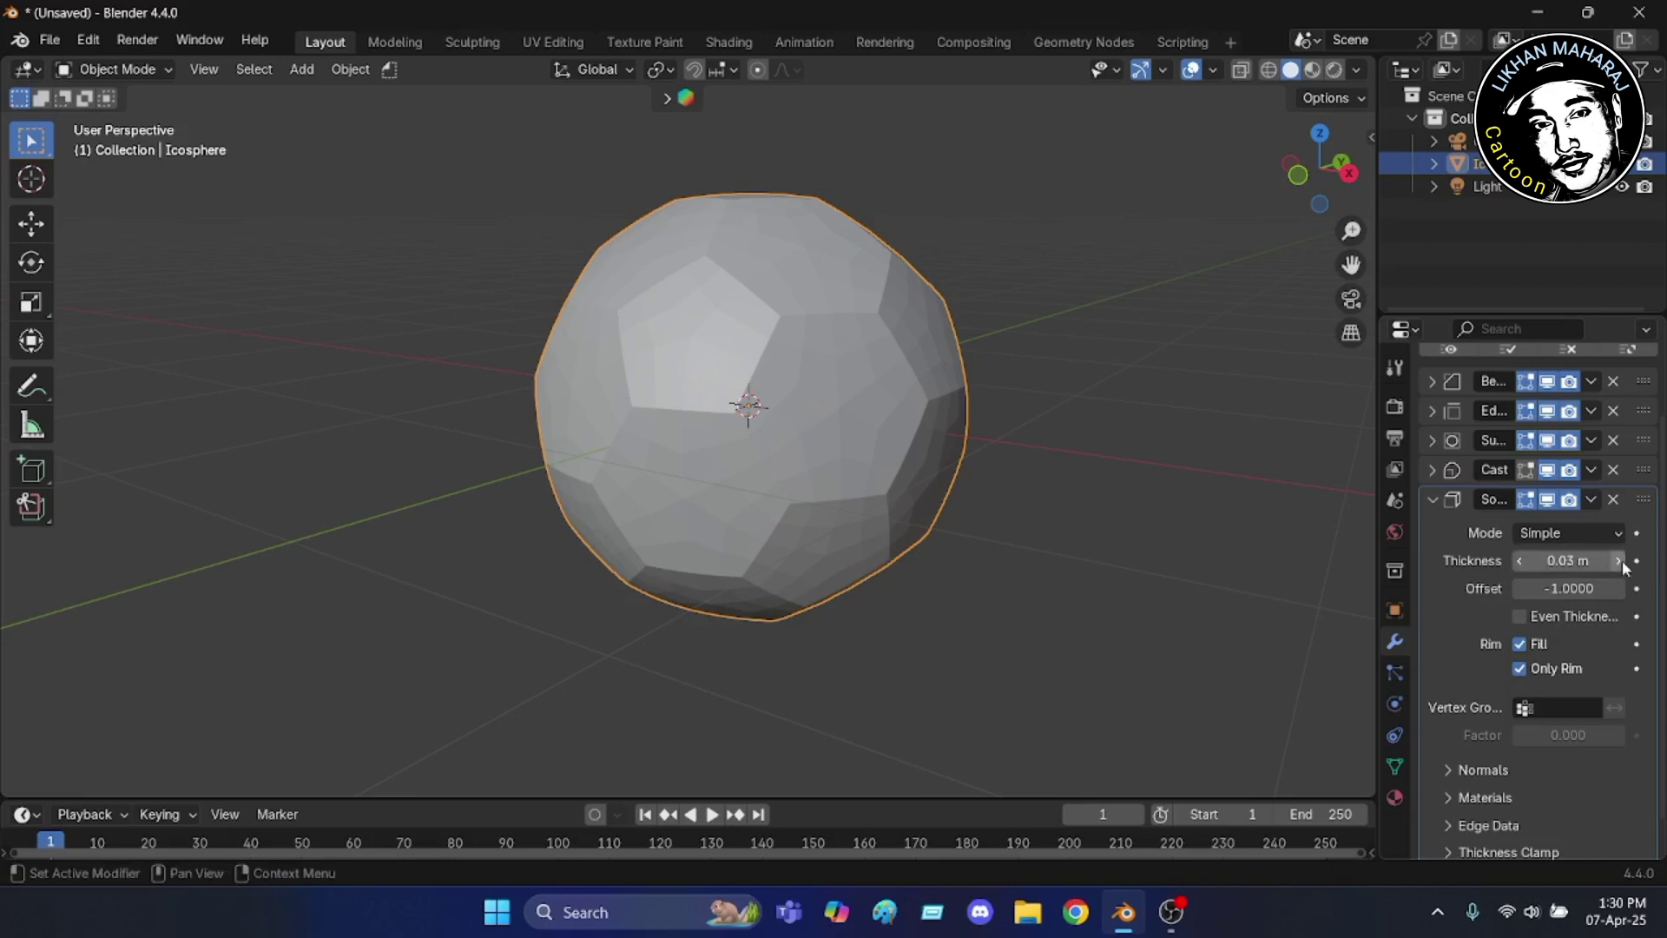
{"action": "left_click", "coordinate": [1621, 562]}
{"action": "left_click", "coordinate": [1622, 560]}
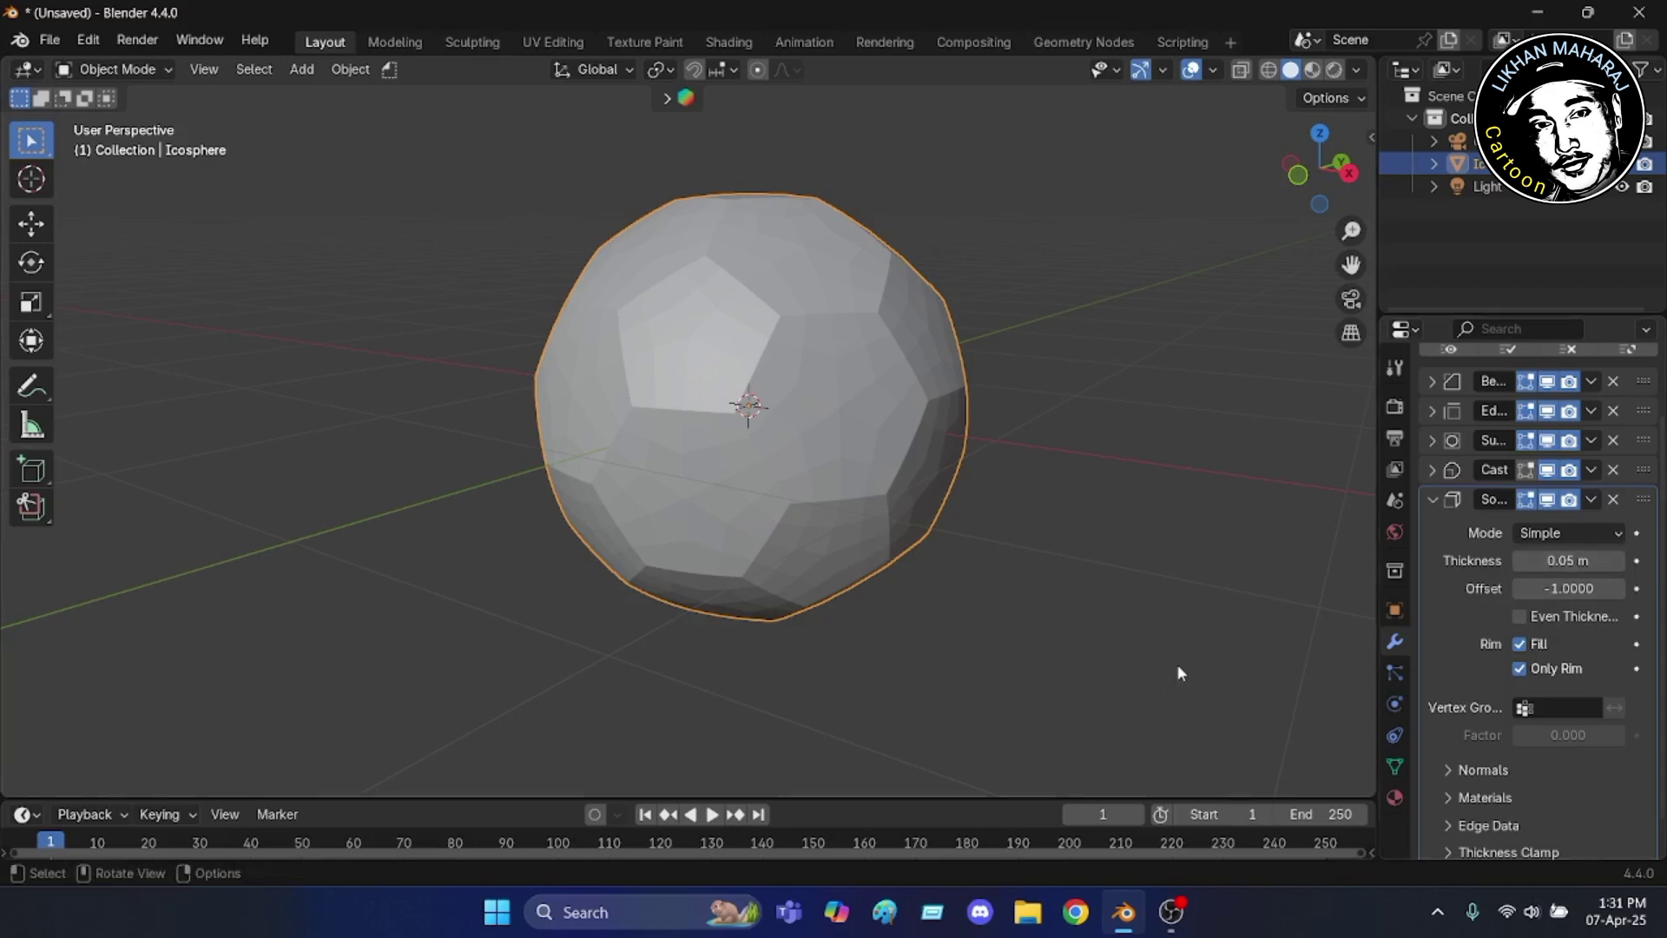
{"action": "left_click", "coordinate": [1434, 500]}
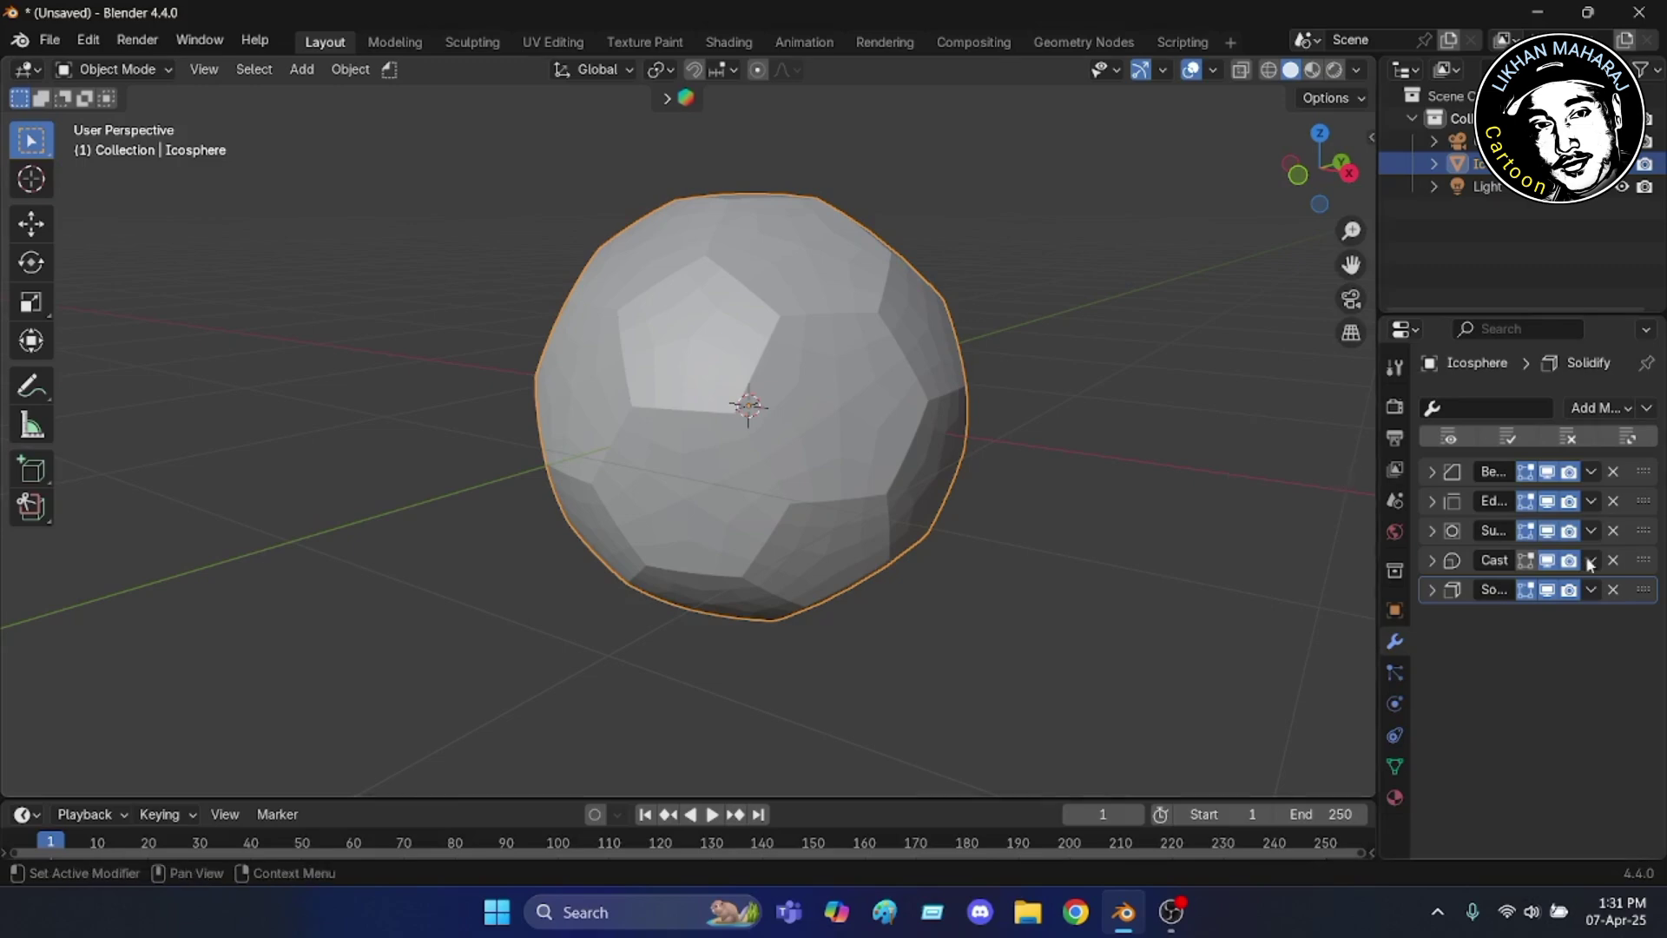
- Add a second Bevel modifier after Solidify and set its segments to 3
{"action": "left_click", "coordinate": [1618, 405]}
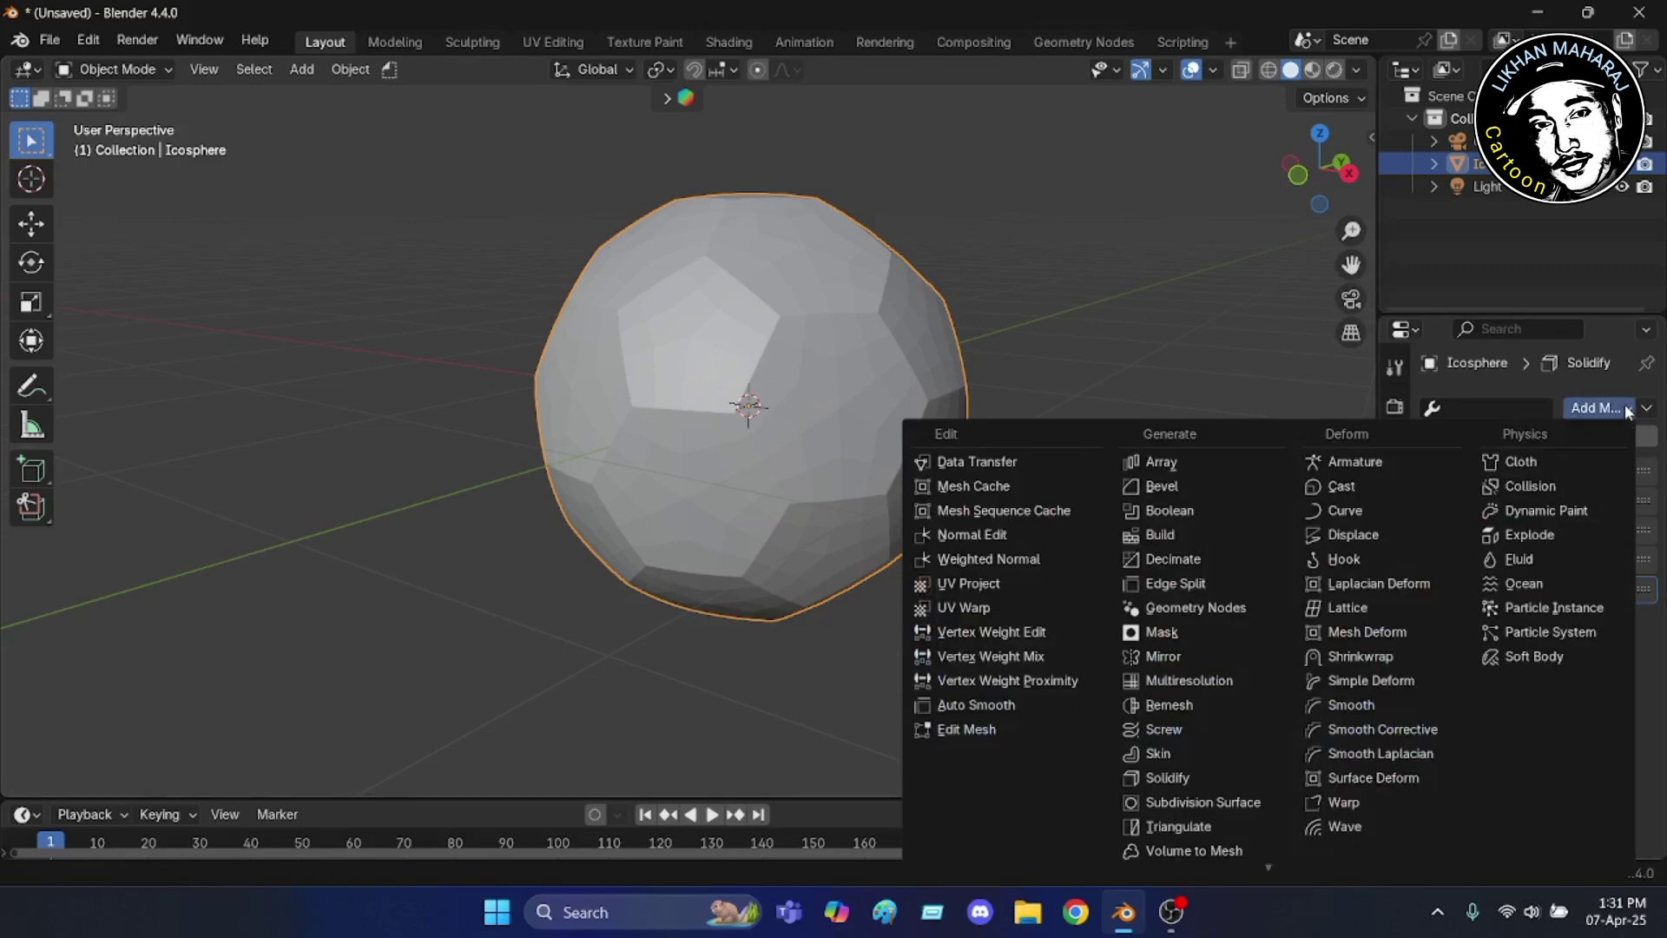
{"action": "left_click", "coordinate": [1185, 487]}
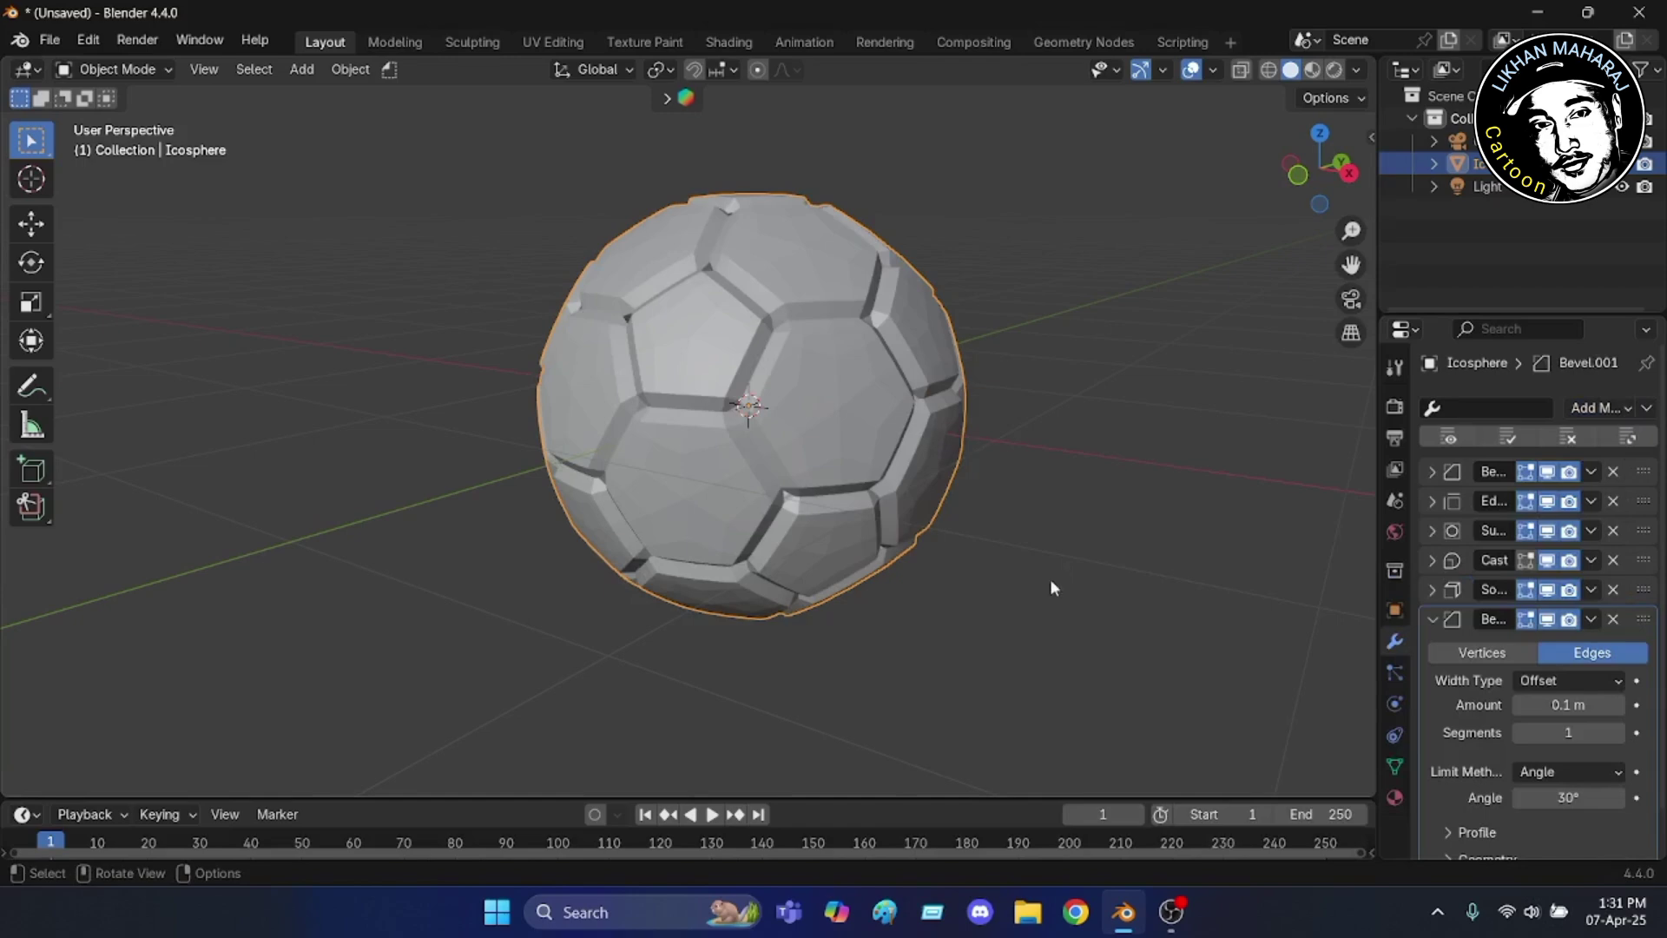
{"action": "scroll", "coordinate": [1472, 685], "scroll_direction": "down", "scroll_amount": 1}
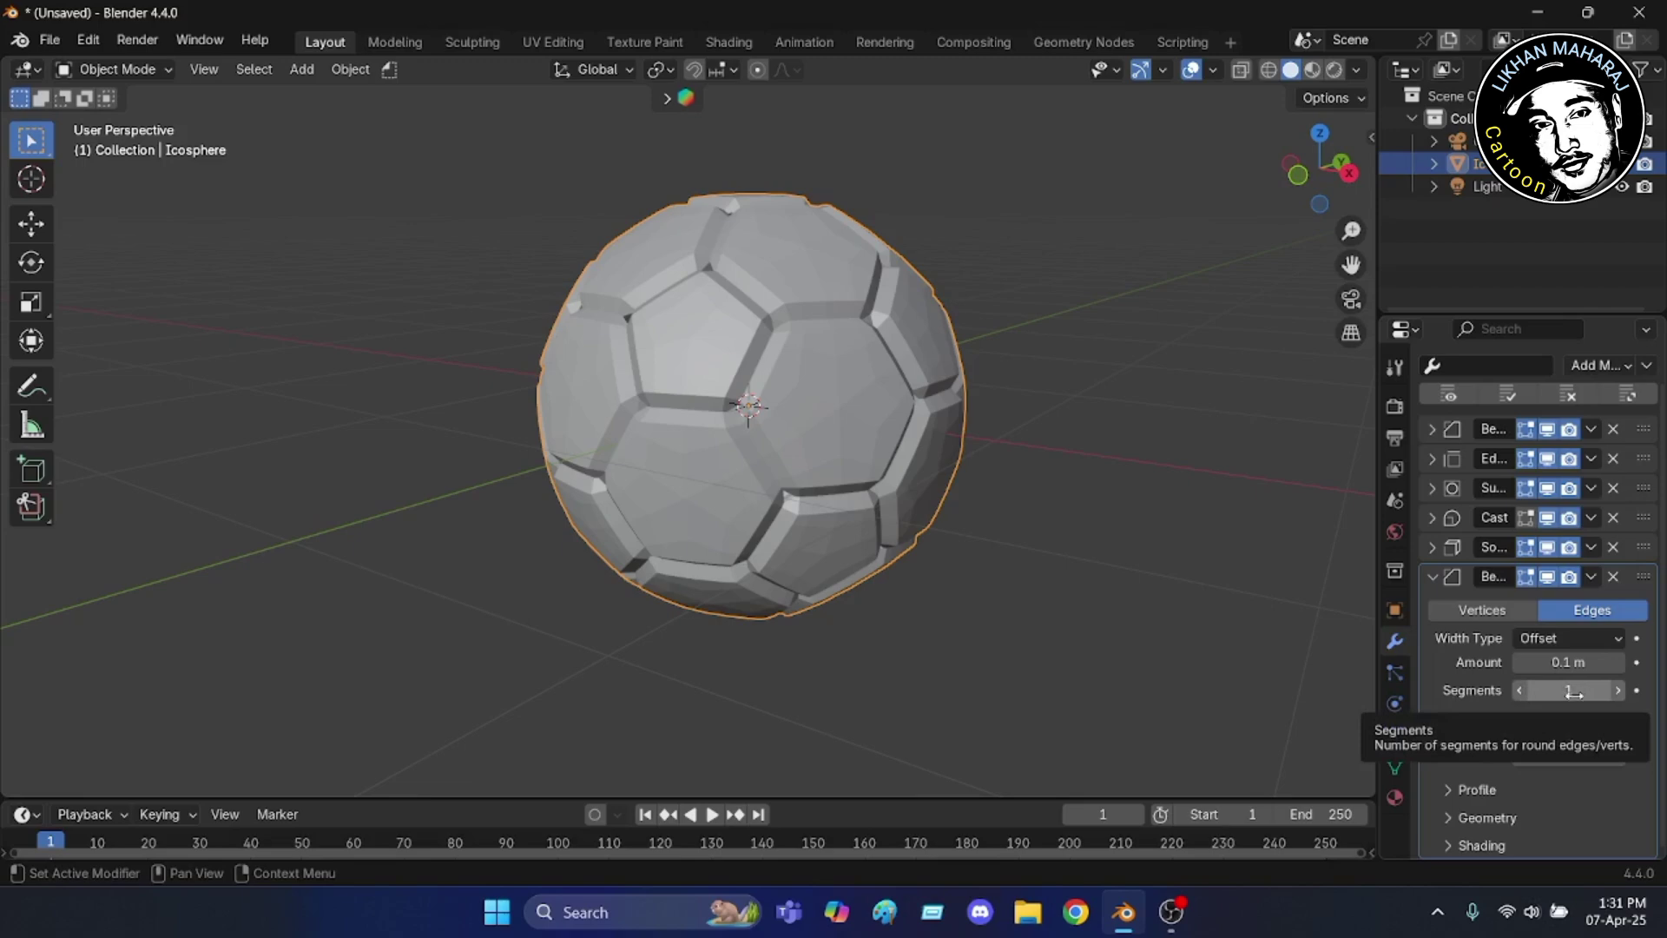
{"action": "left_click", "coordinate": [1618, 691]}
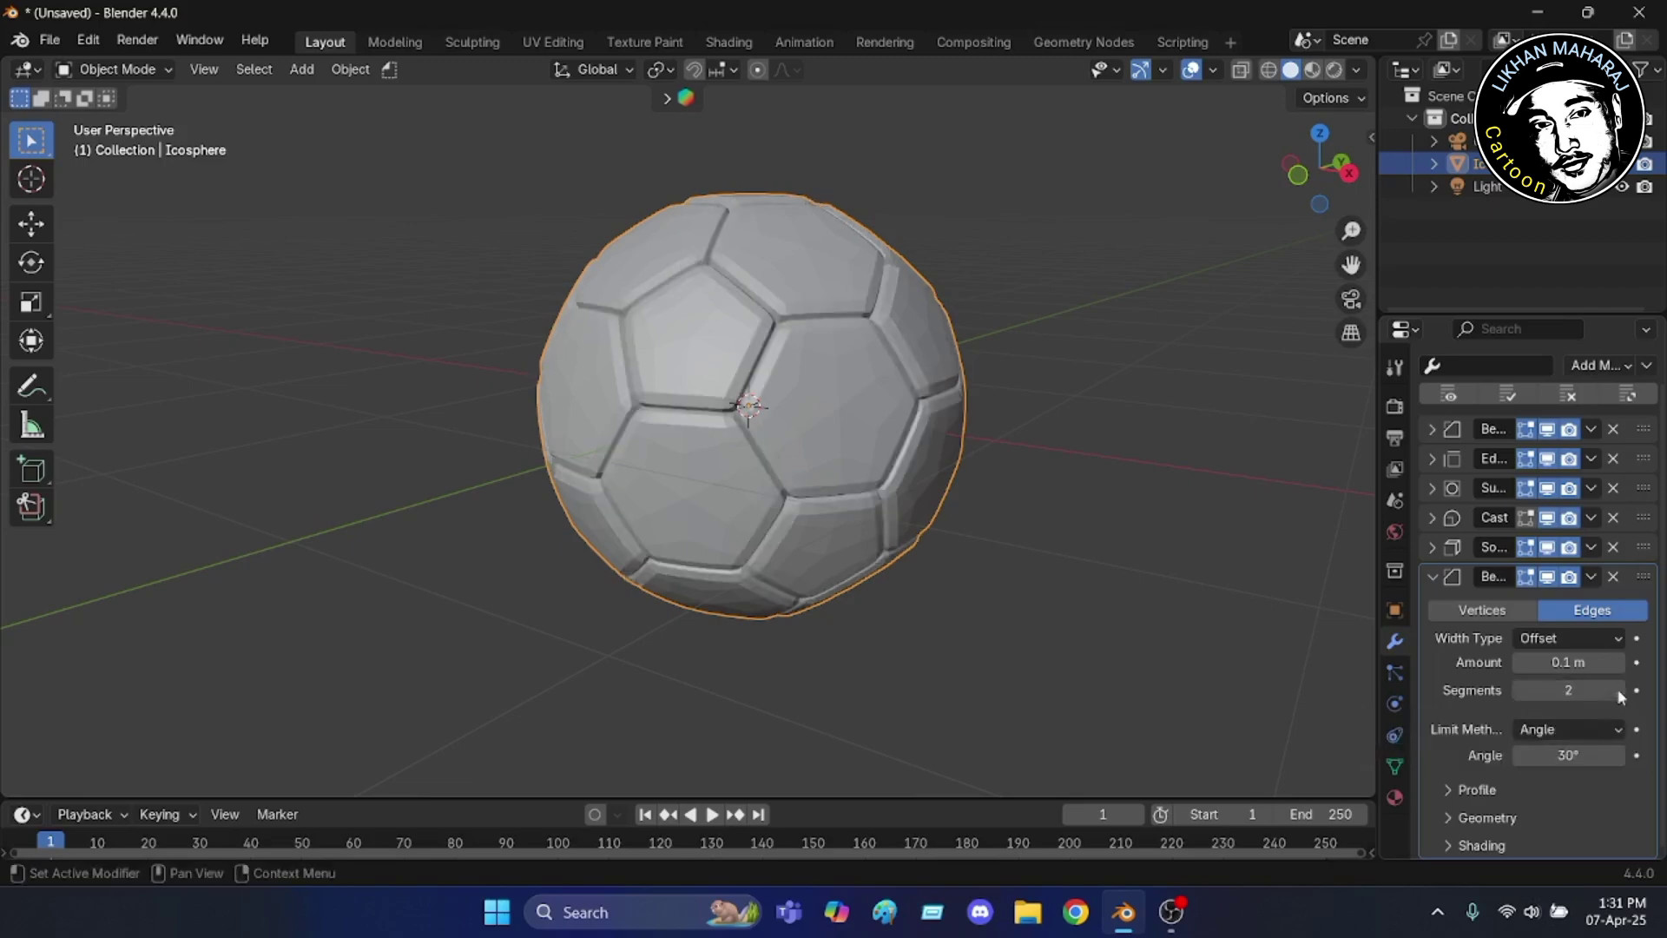
{"action": "left_click", "coordinate": [1617, 691]}
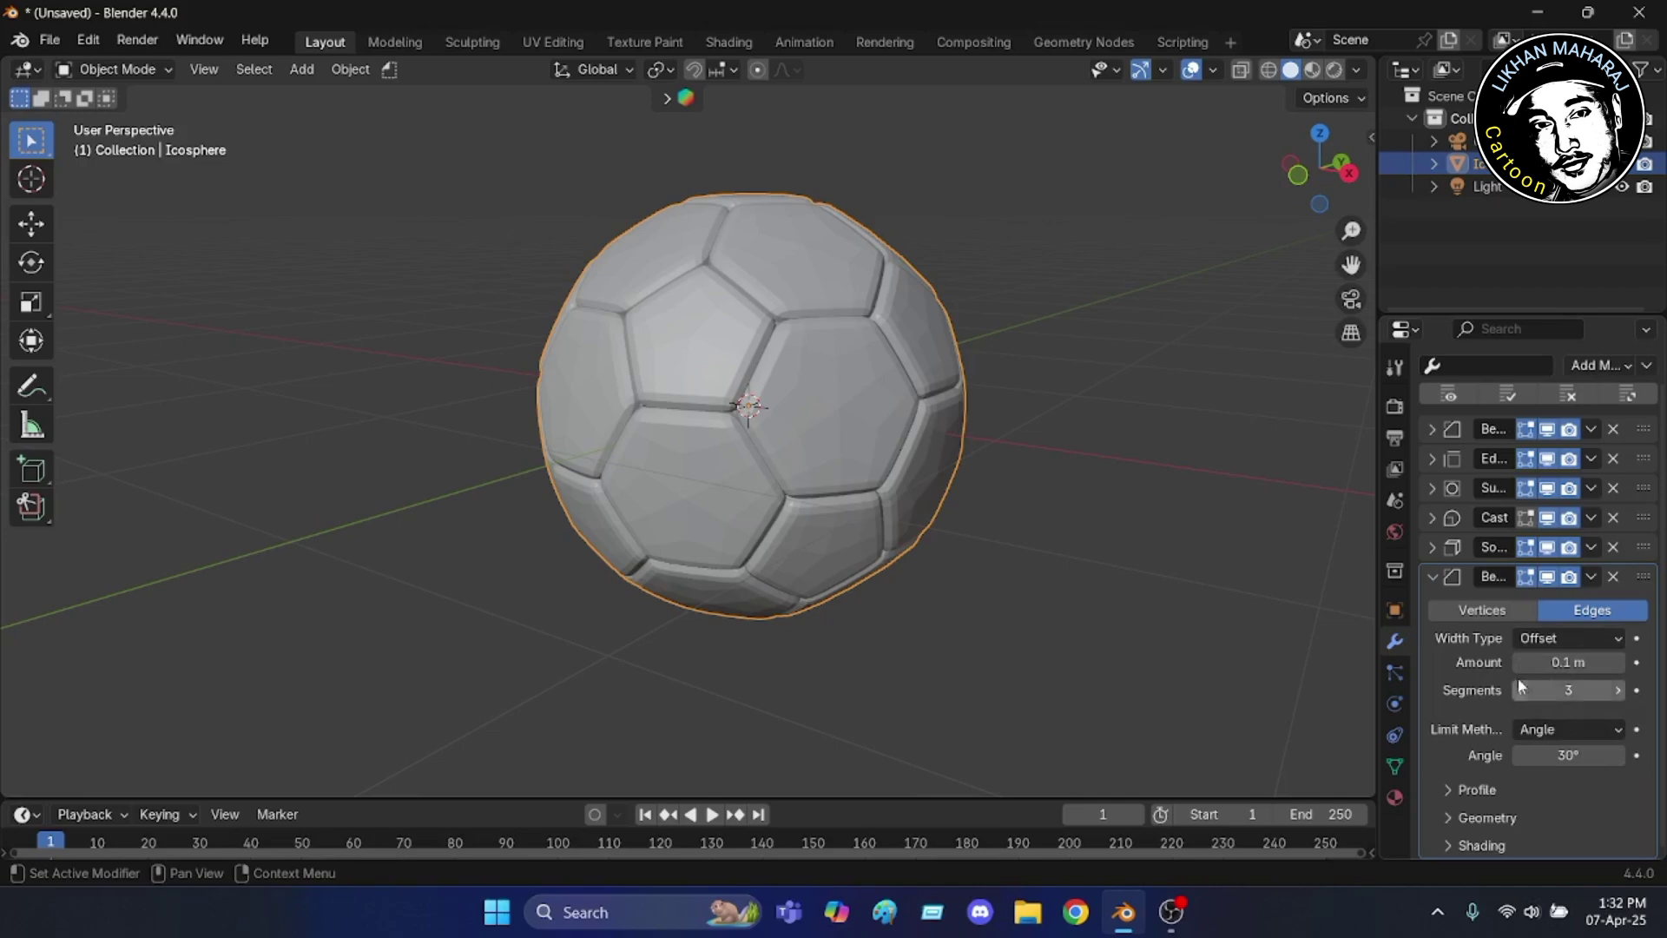
- Set the second Bevel modifier's offset amount to 0.05 m
{"action": "left_click", "coordinate": [1618, 663]}
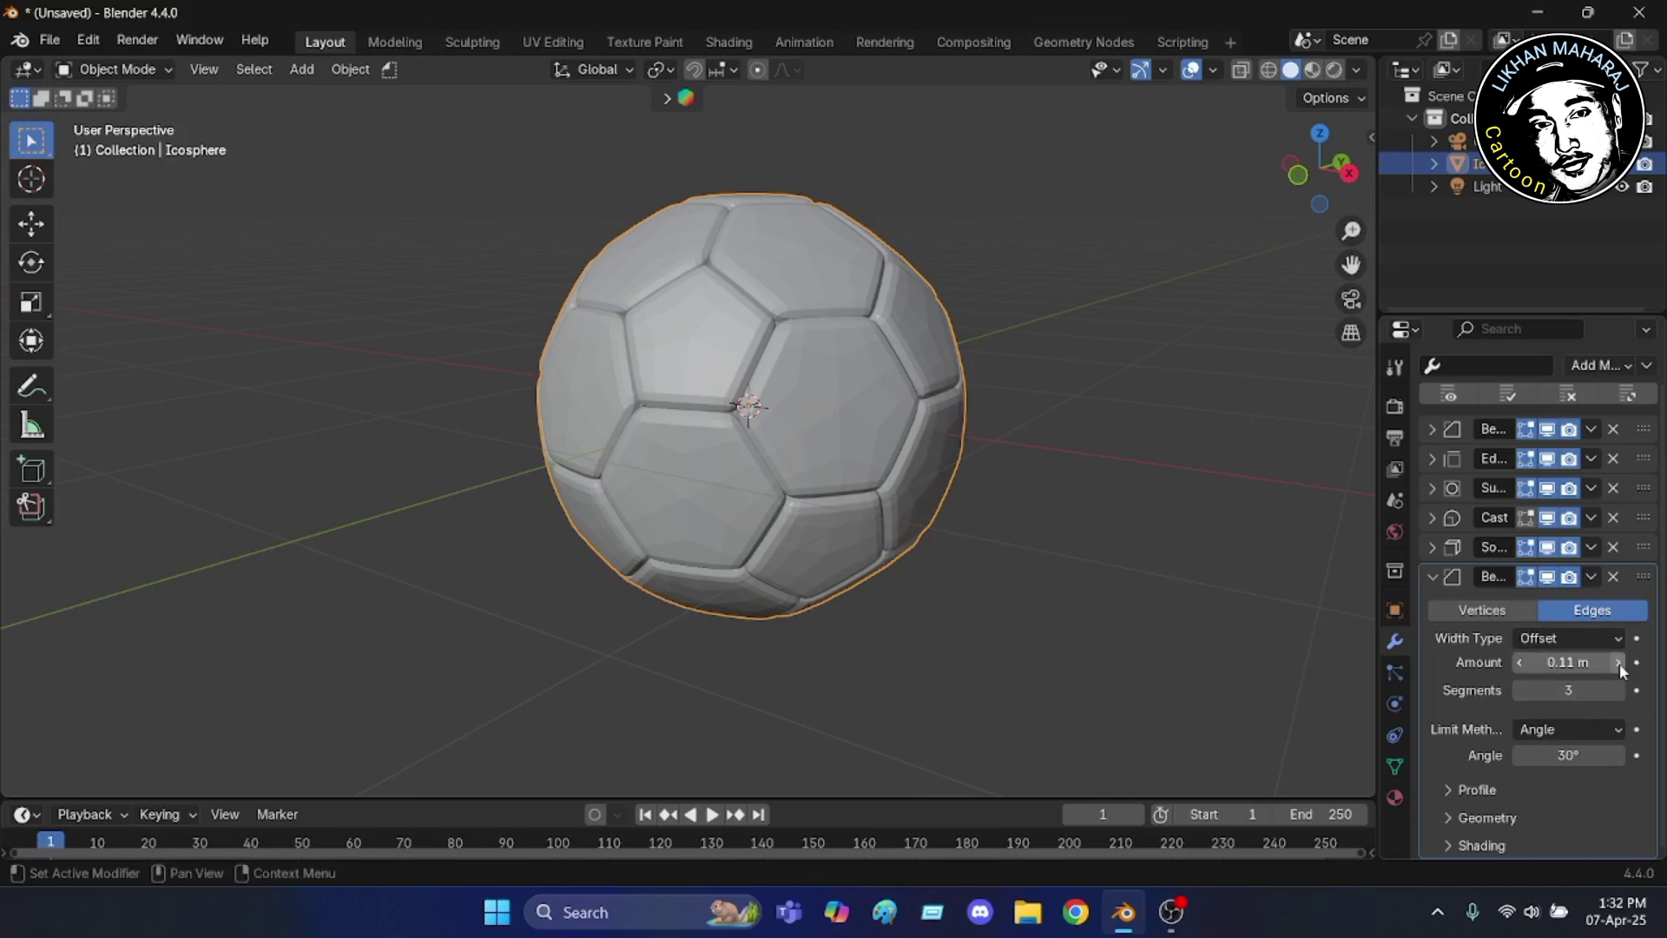
{"action": "left_click", "coordinate": [1576, 667]}
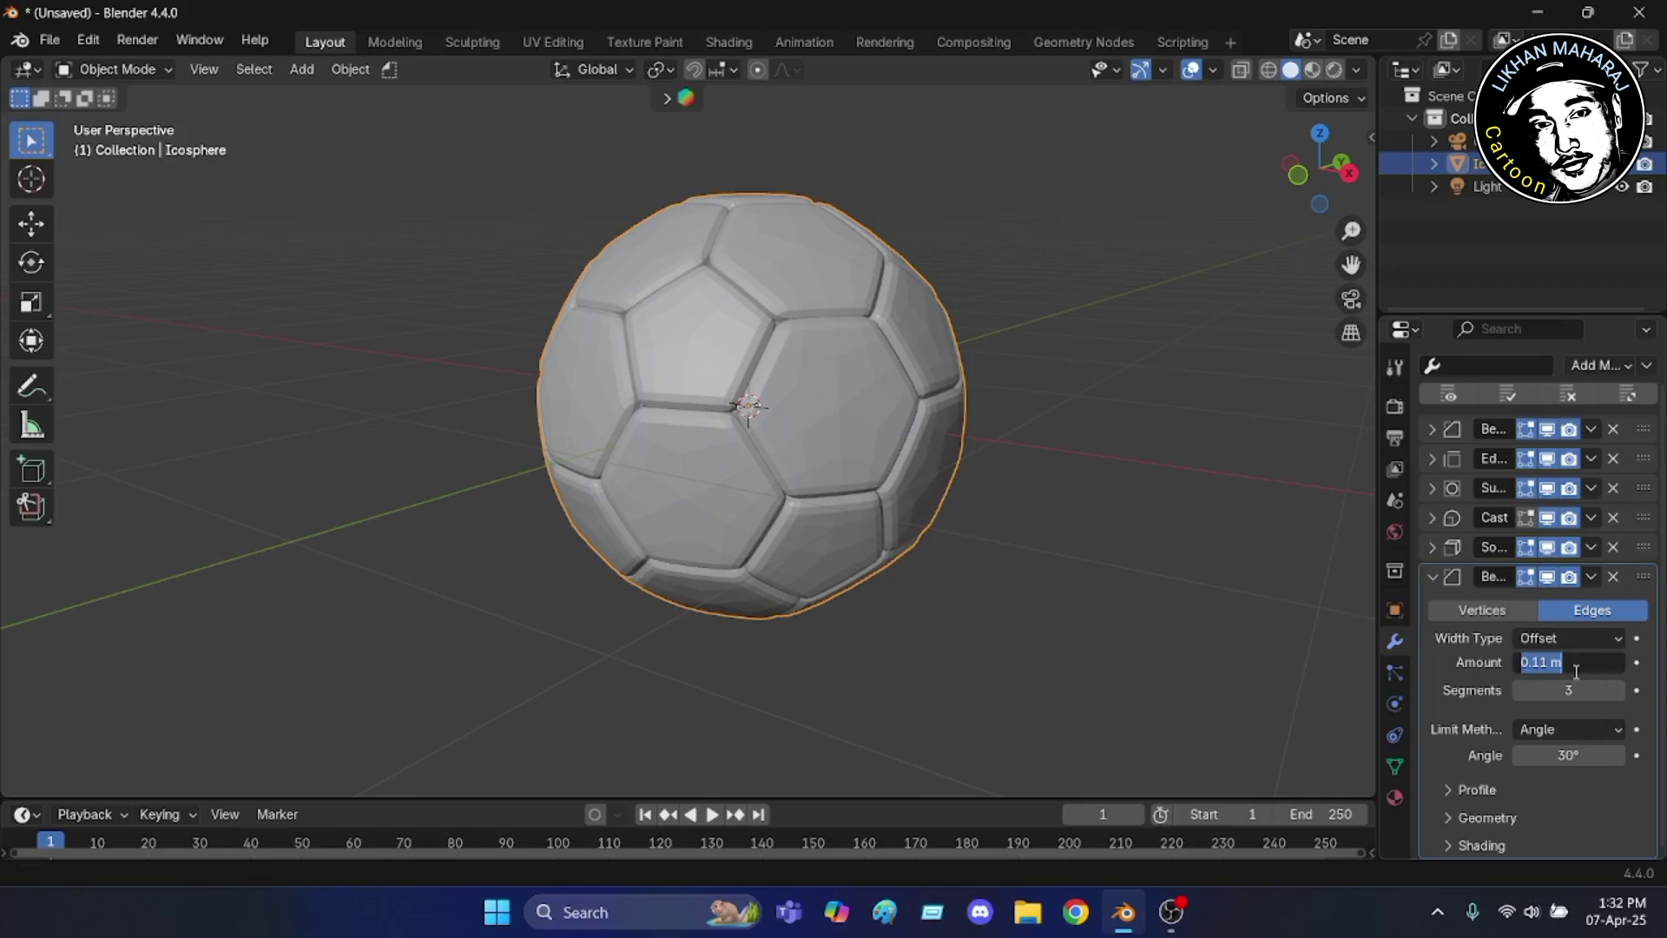
{"action": "key", "text": "BackSpace"}
{"action": "type", "text": "0.05"}
{"action": "key", "text": "Return"}
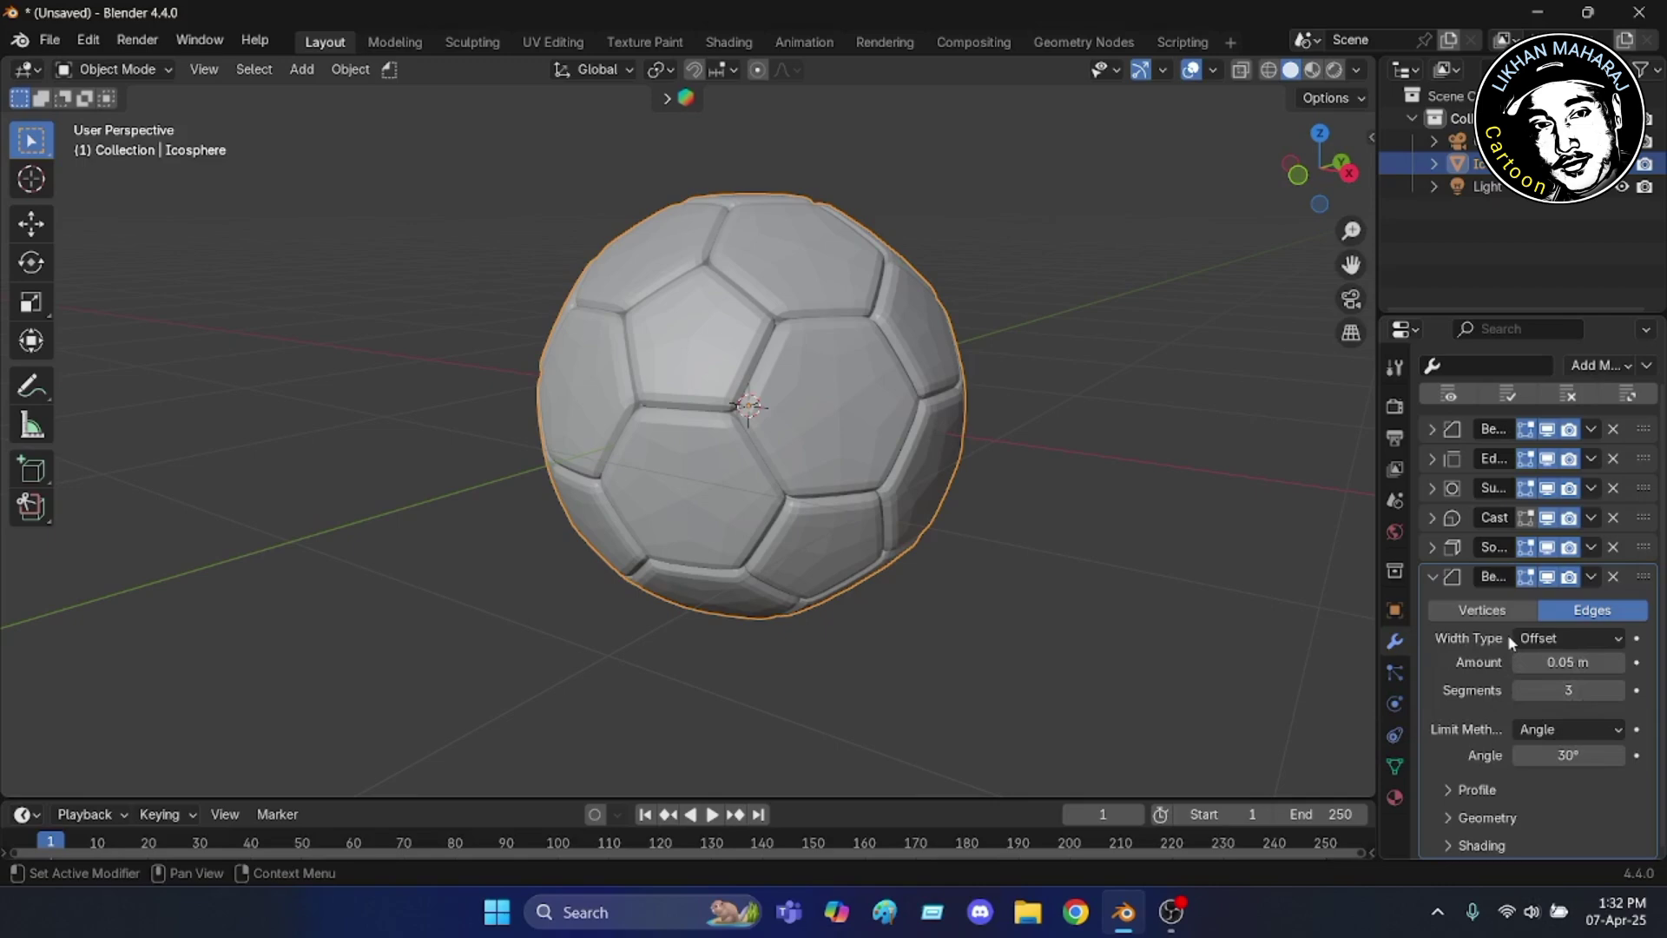
- Switch the second Bevel modifier to the Percent width type with a width of 44.39%, and collapse its settings
{"action": "left_click", "coordinate": [1618, 643]}
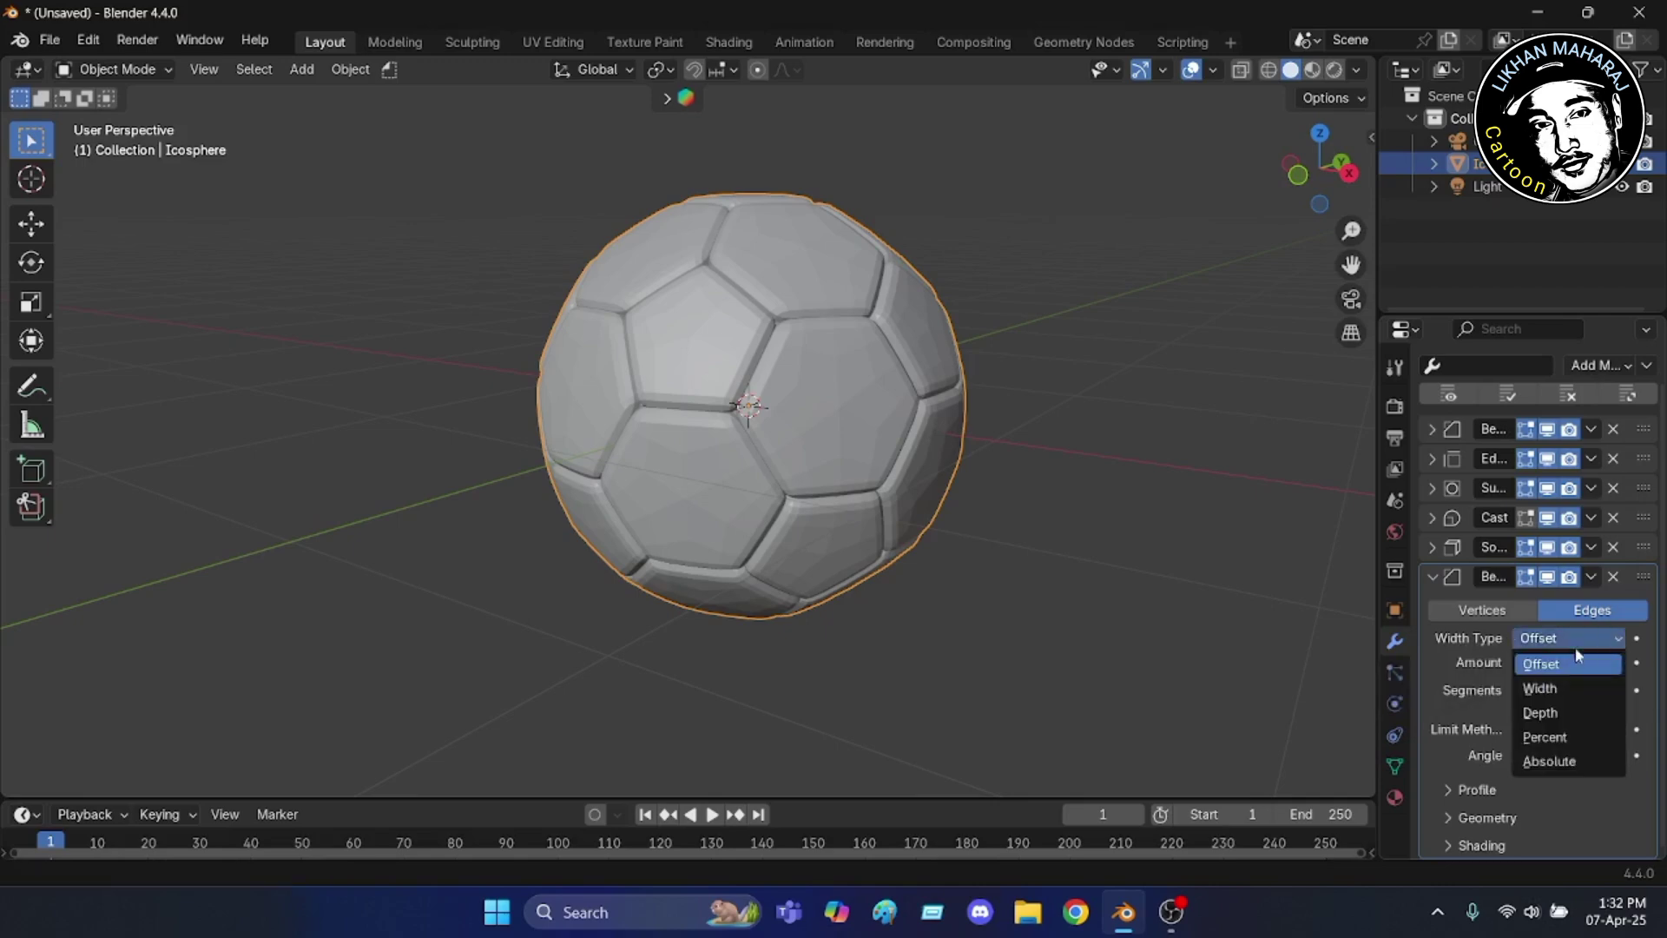
{"action": "left_click", "coordinate": [1567, 739]}
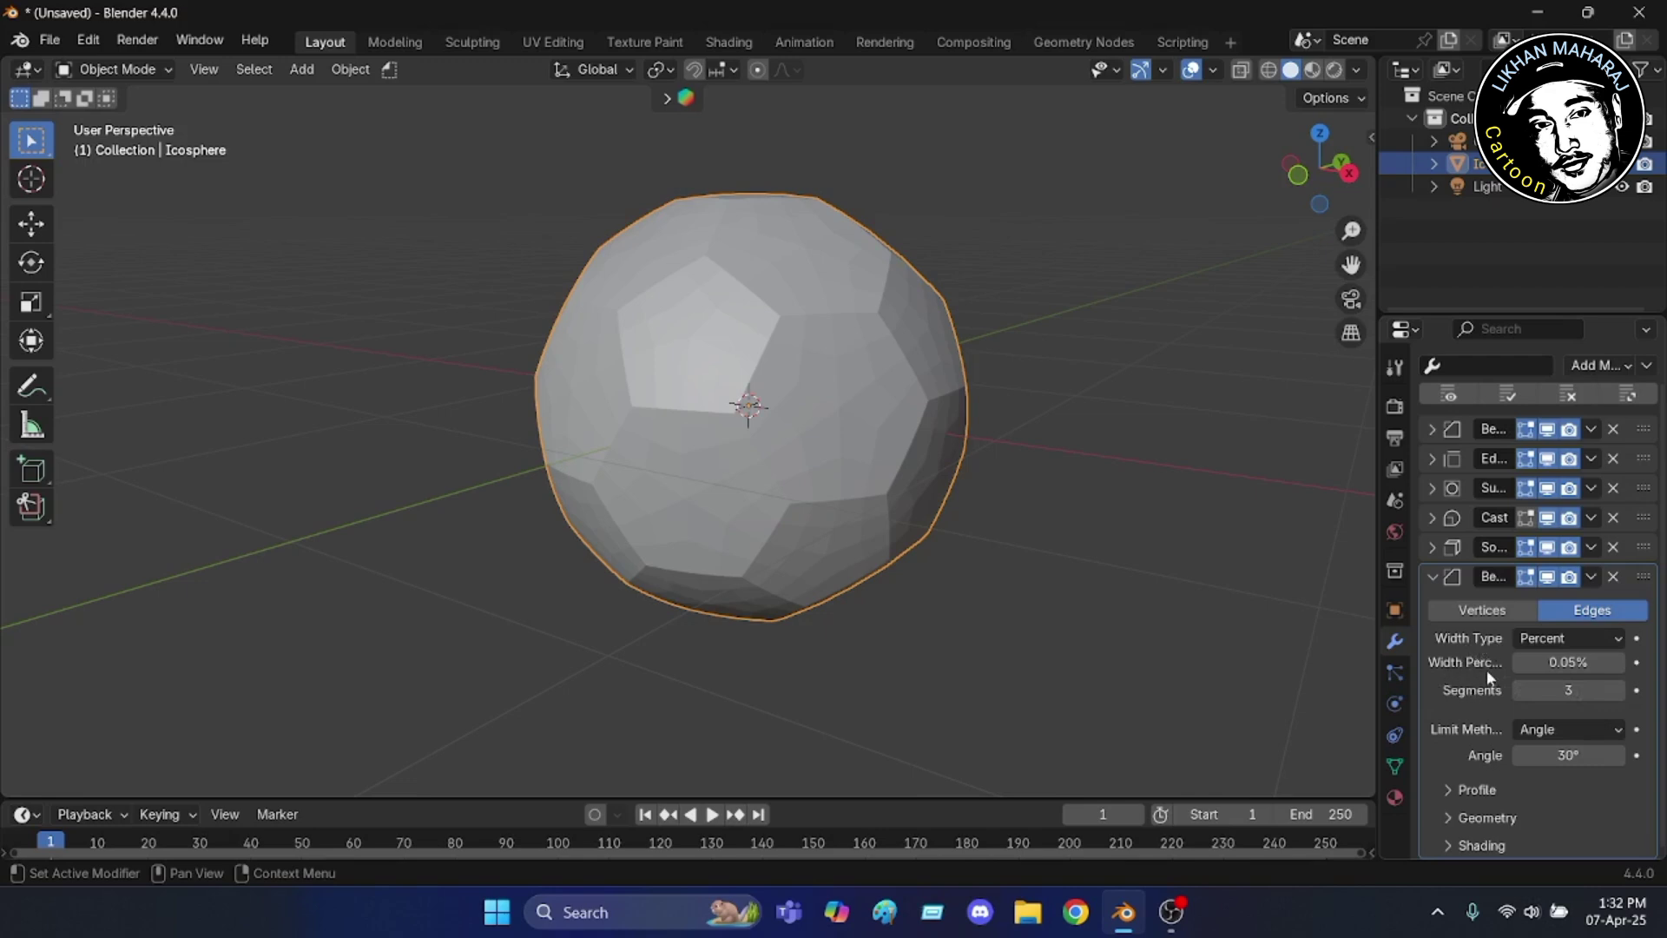
{"action": "left_click", "coordinate": [1572, 662]}
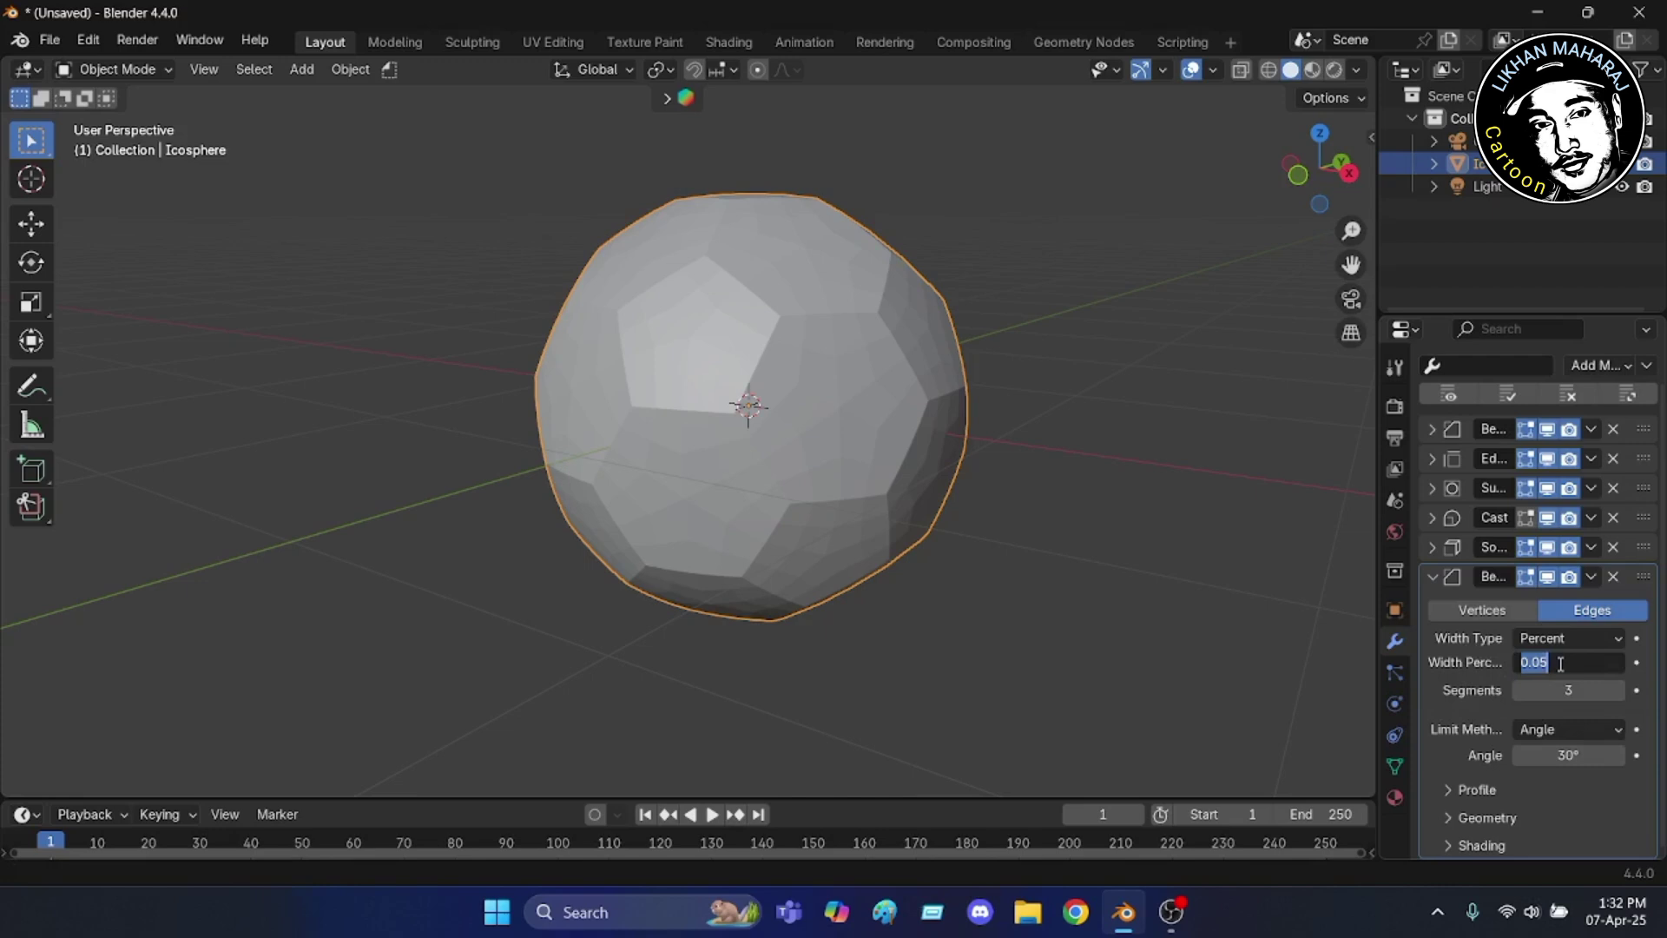
{"action": "key", "text": "BackSpace"}
{"action": "type", "text": "44.39"}
{"action": "key", "text": "Return"}
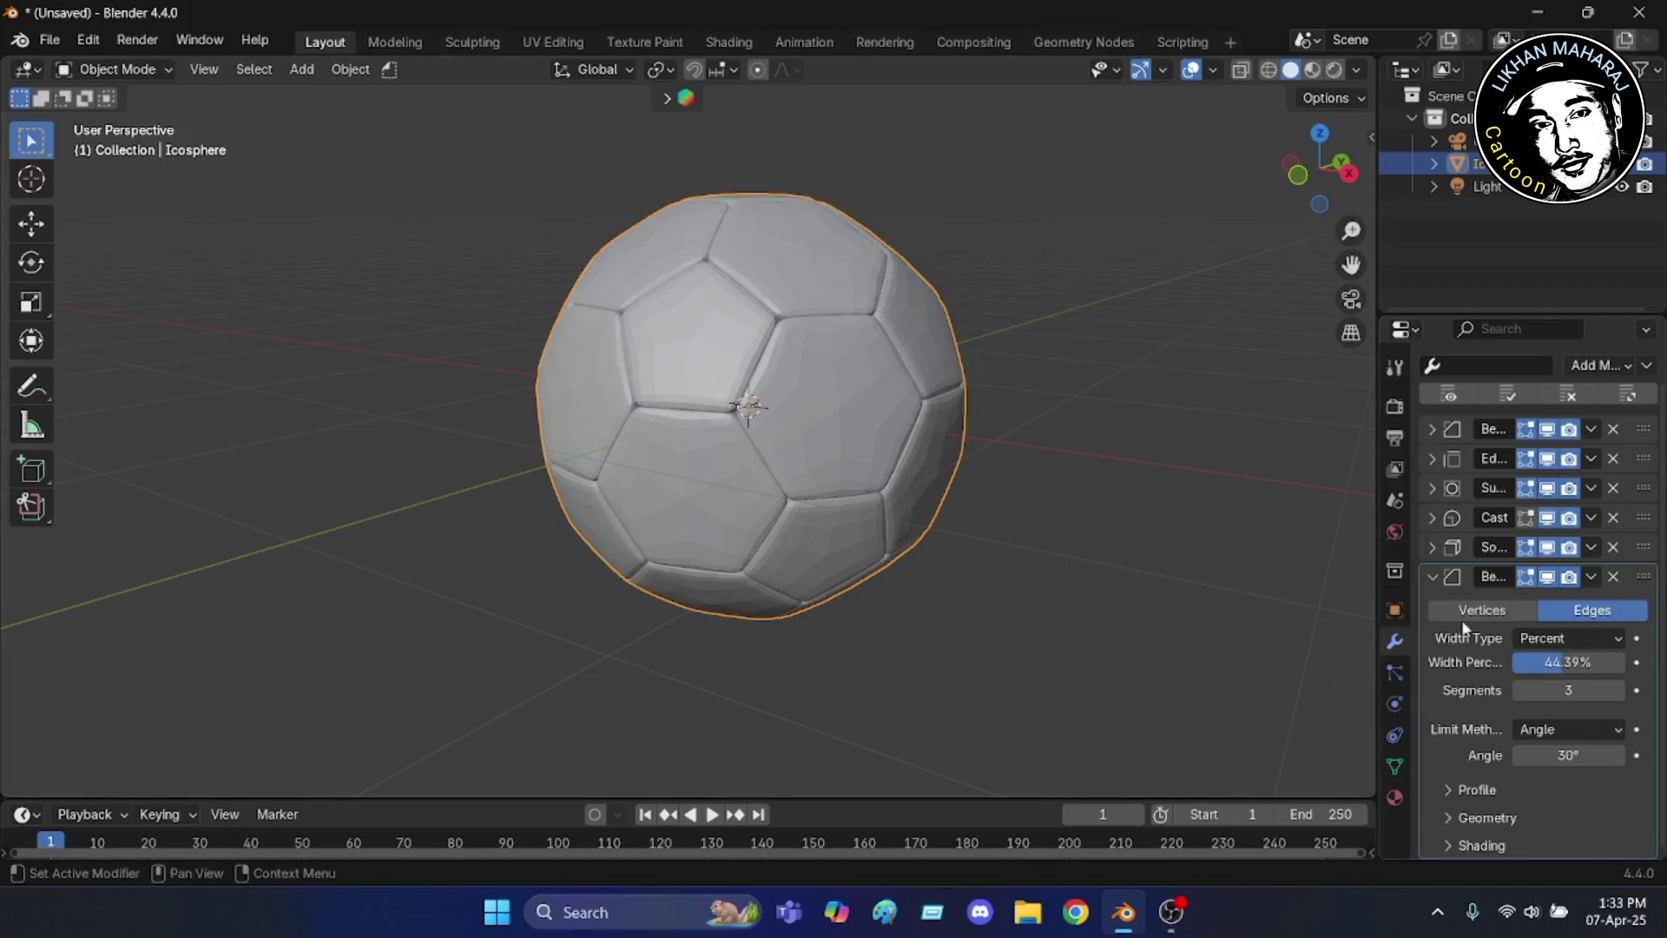
{"action": "left_click", "coordinate": [1432, 578]}
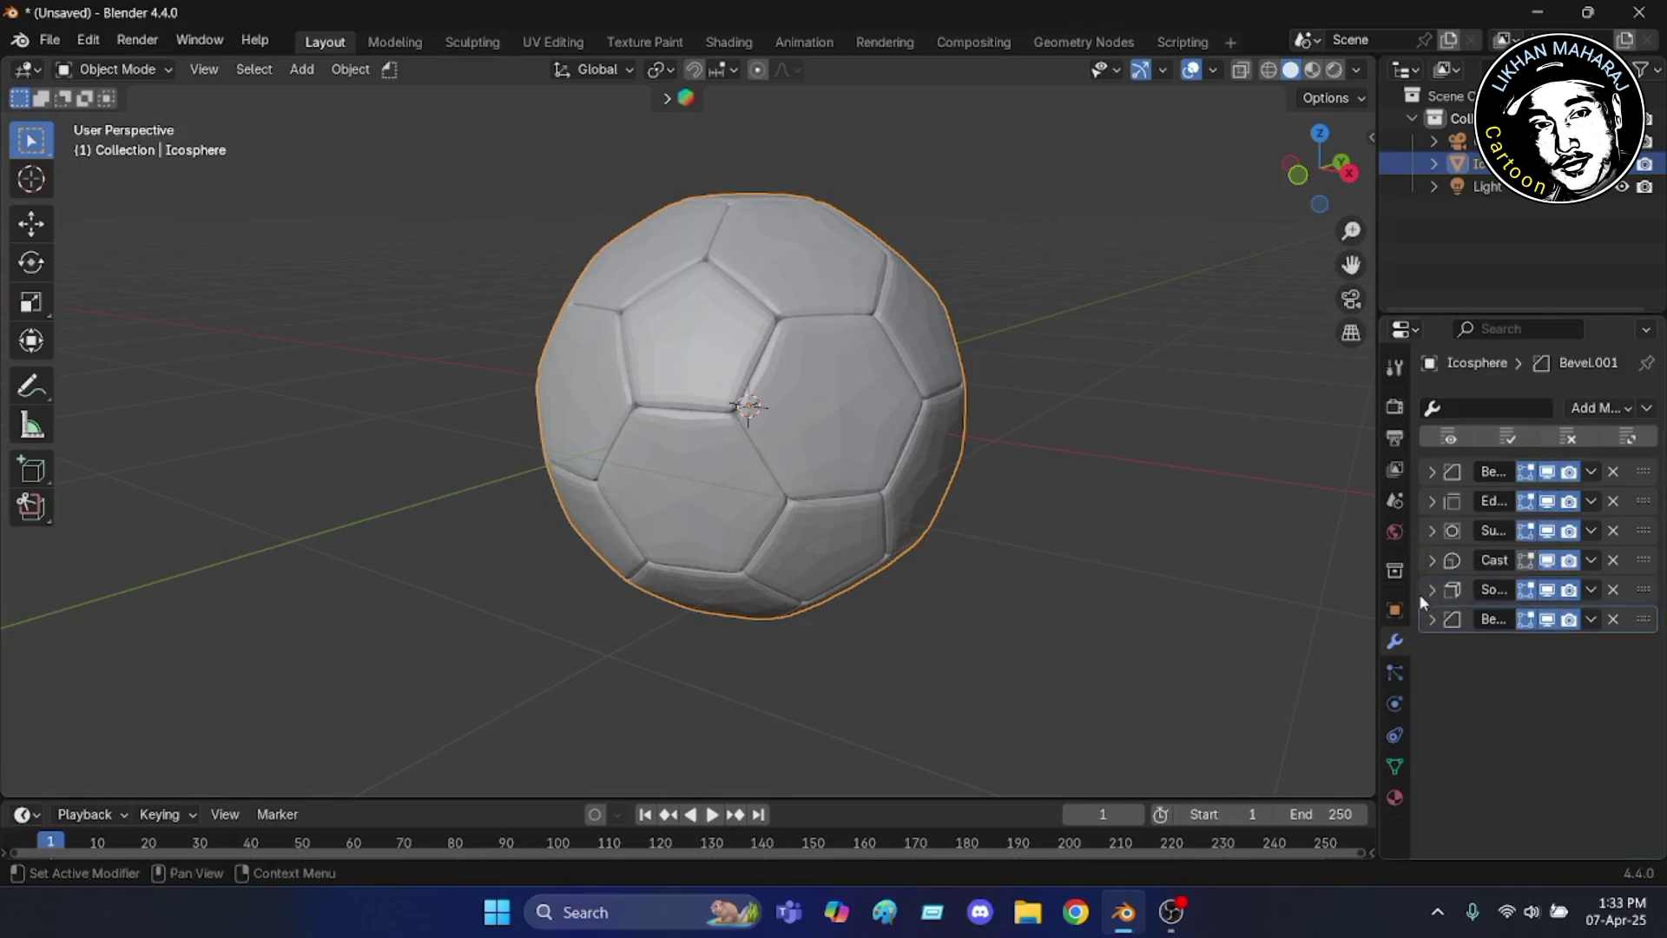
- Add a second Subdivision Surface modifier at the end of the stack and collapse its settings
{"action": "left_click", "coordinate": [1628, 410]}
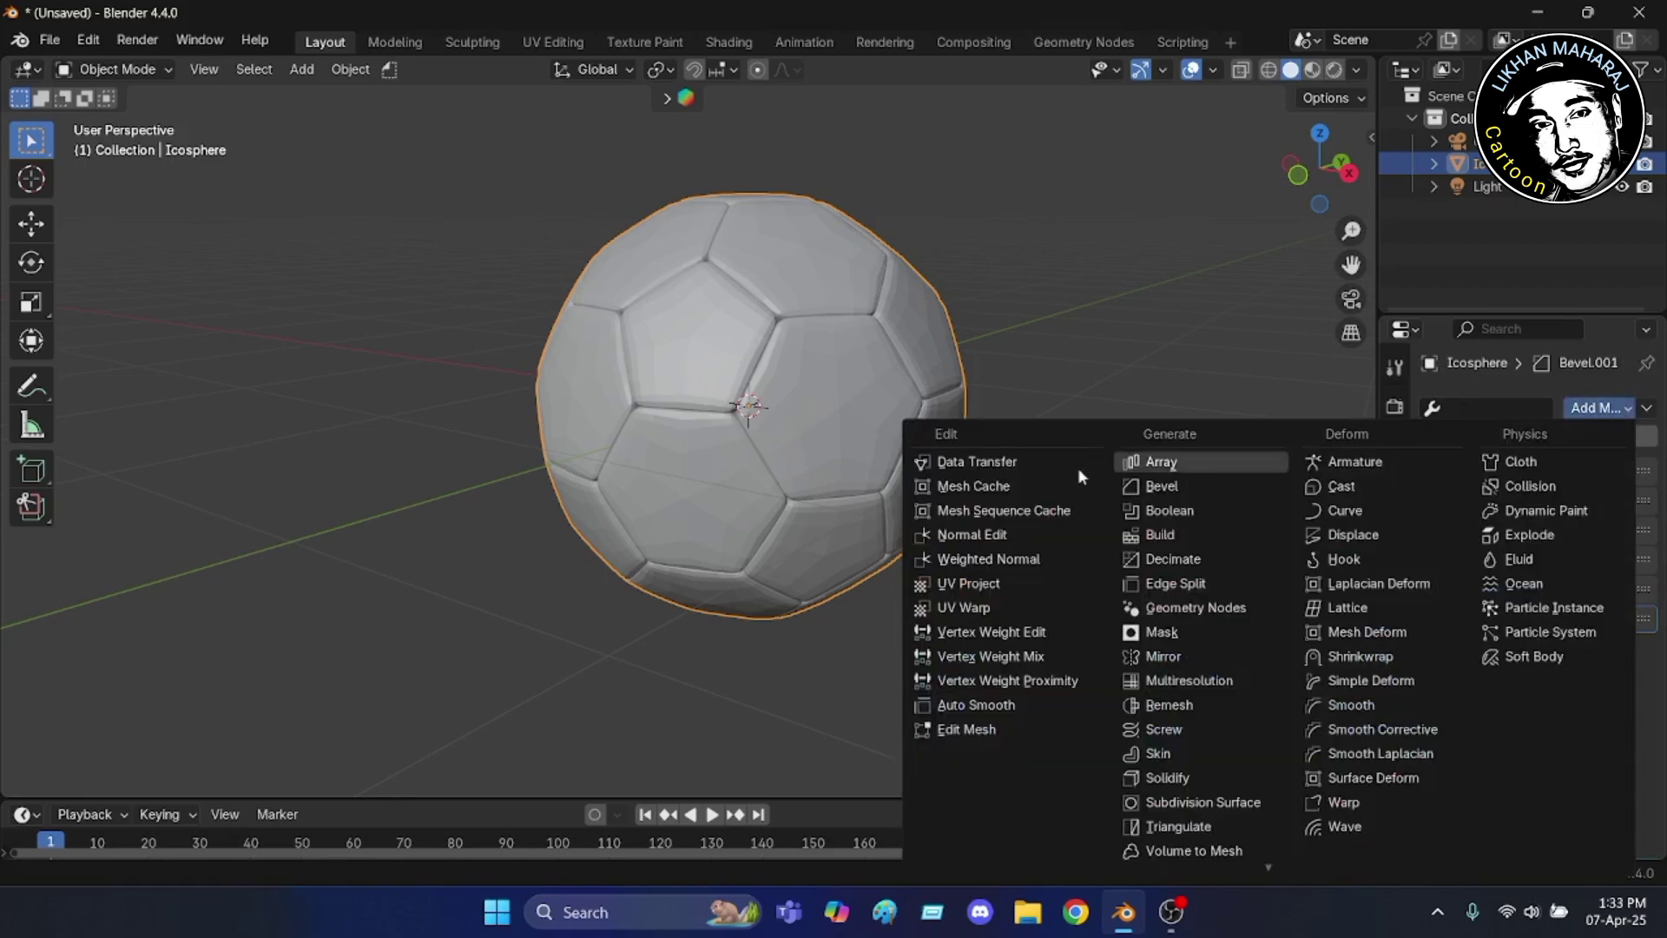
{"action": "left_click", "coordinate": [1183, 804]}
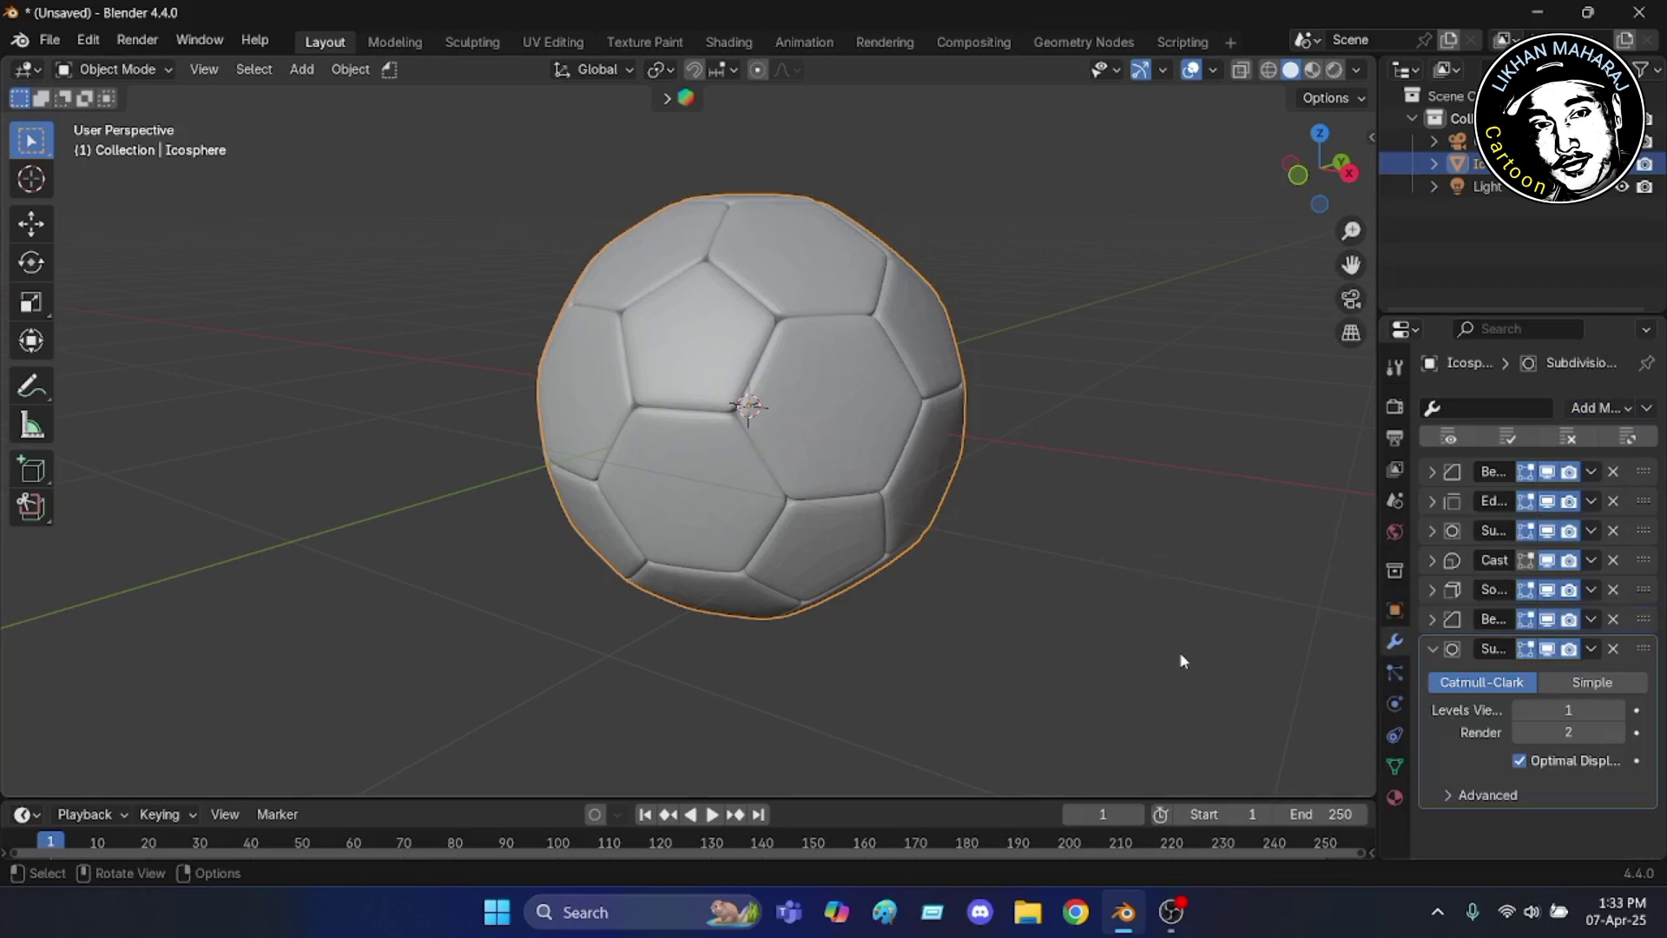
{"action": "left_click", "coordinate": [1433, 650]}
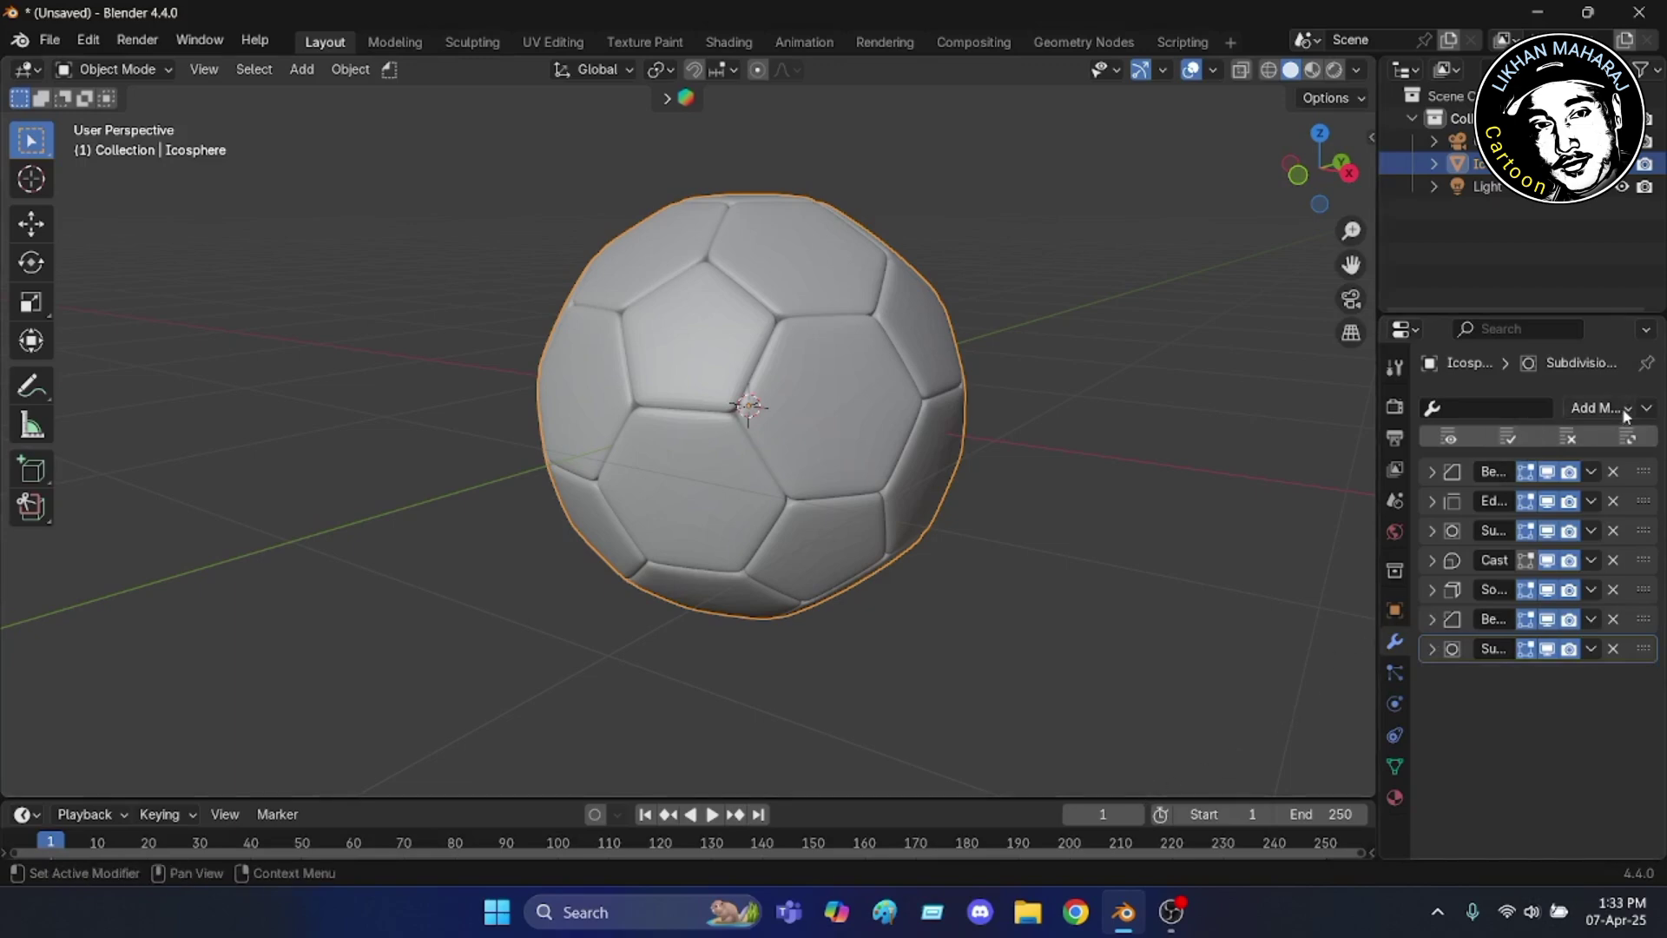
- Add a second Cast modifier at the end of the stack to round the ball, and collapse its settings
{"action": "left_click", "coordinate": [1598, 408]}
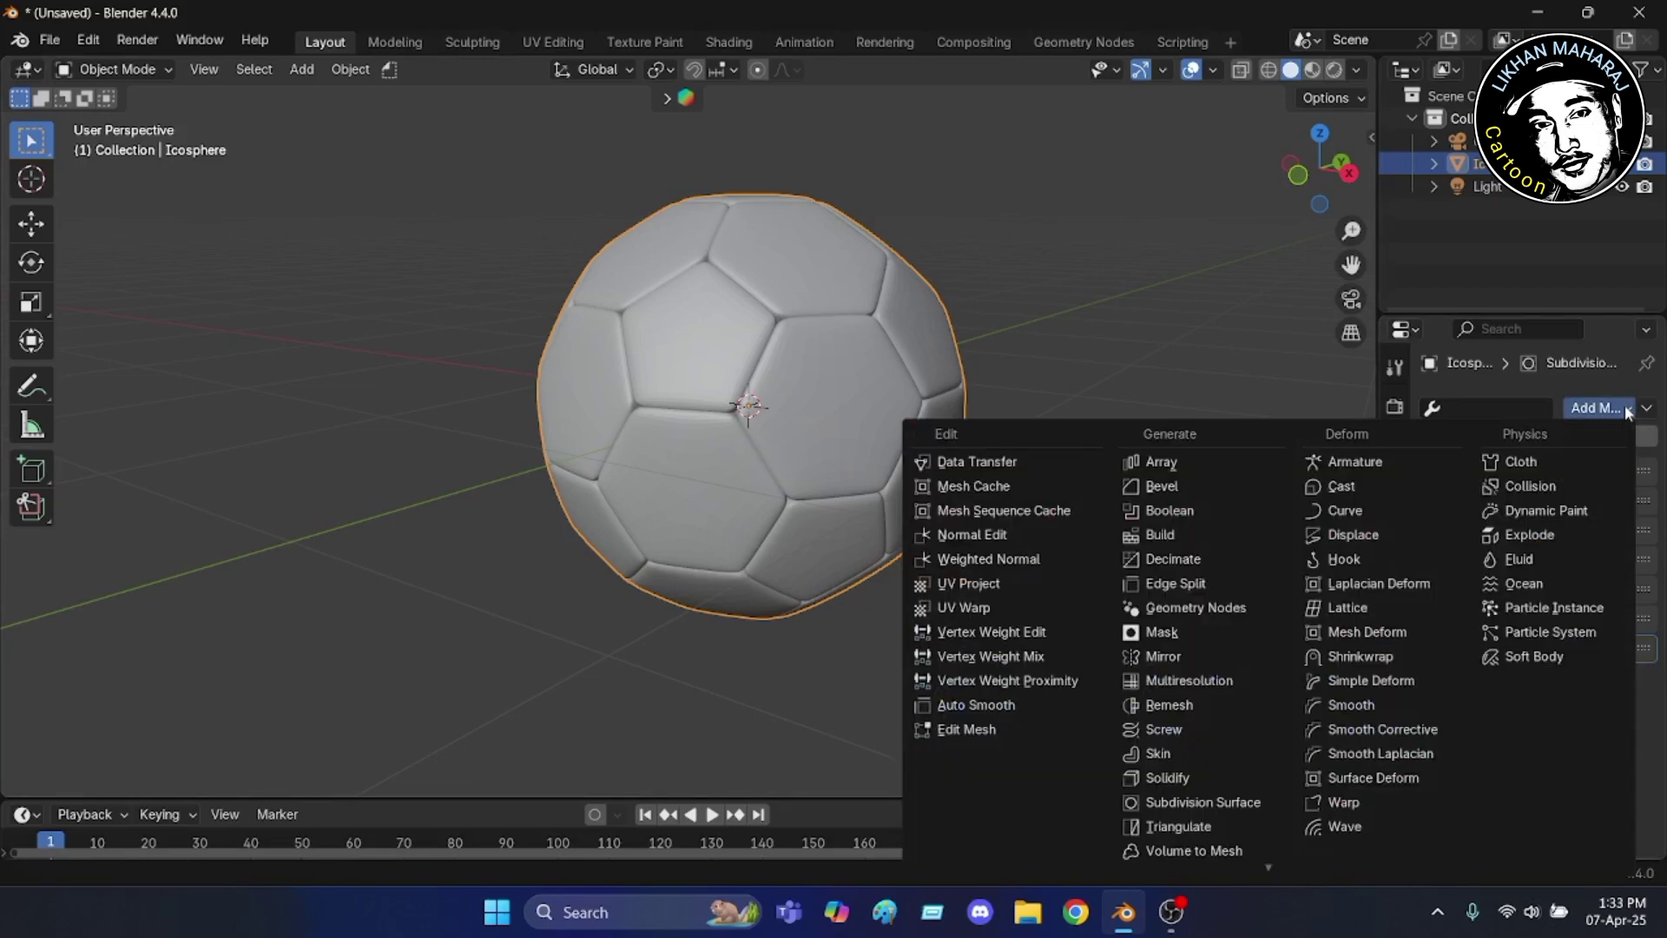
{"action": "left_click", "coordinate": [1367, 484]}
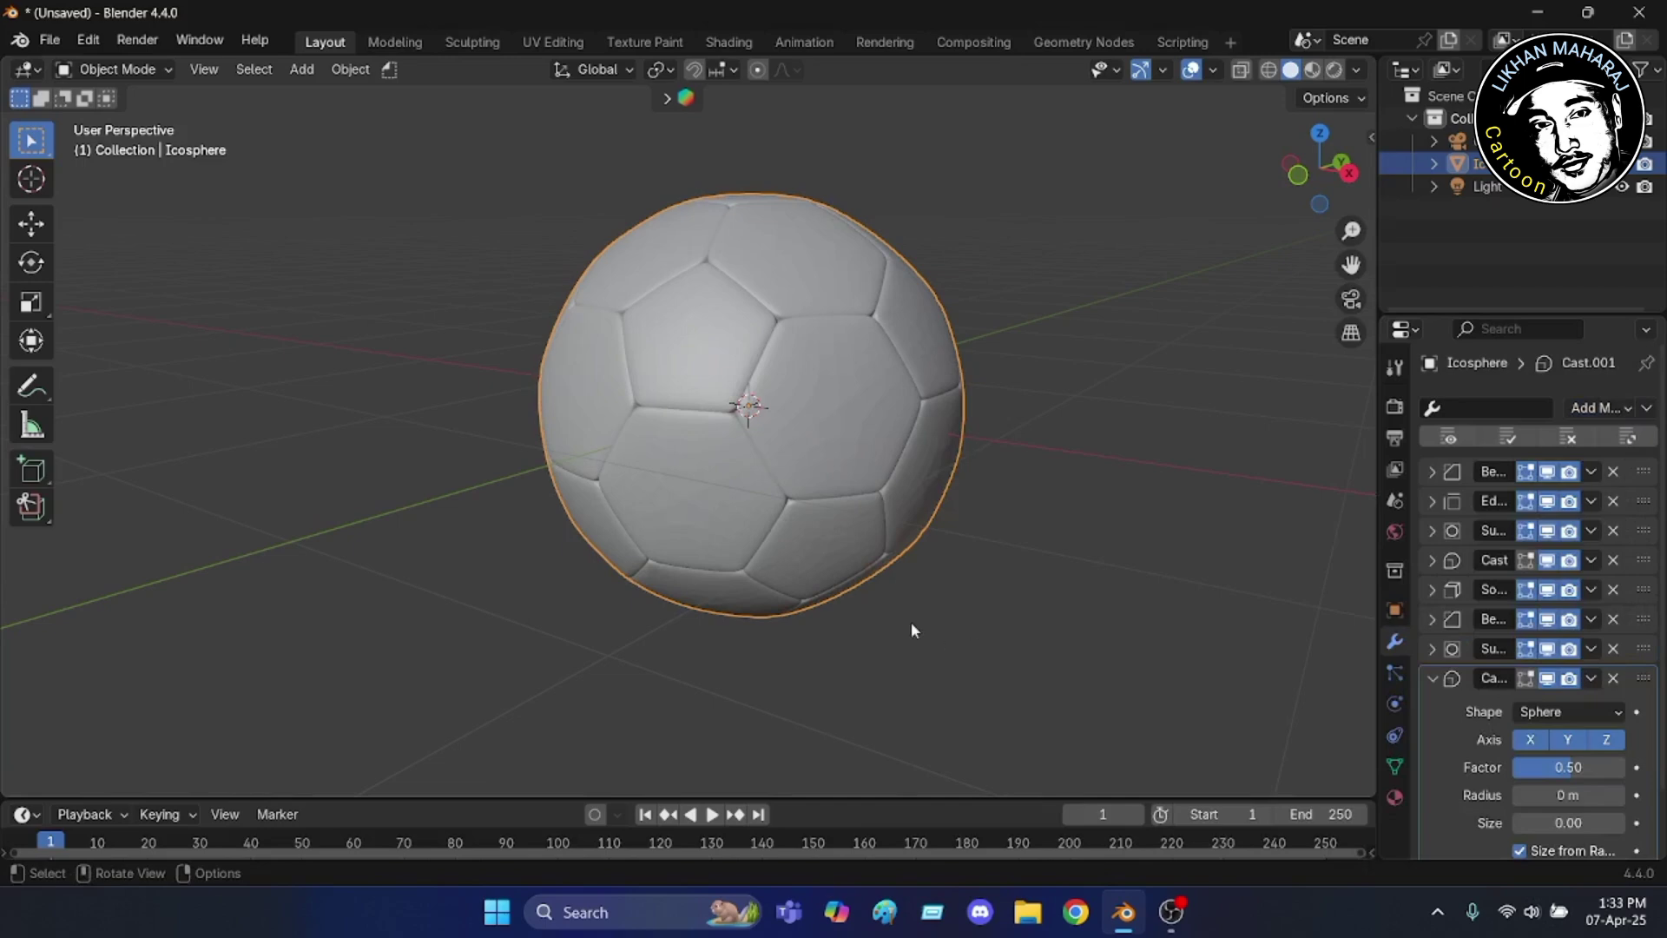
{"action": "scroll", "coordinate": [757, 404], "scroll_direction": "up", "scroll_amount": 4}
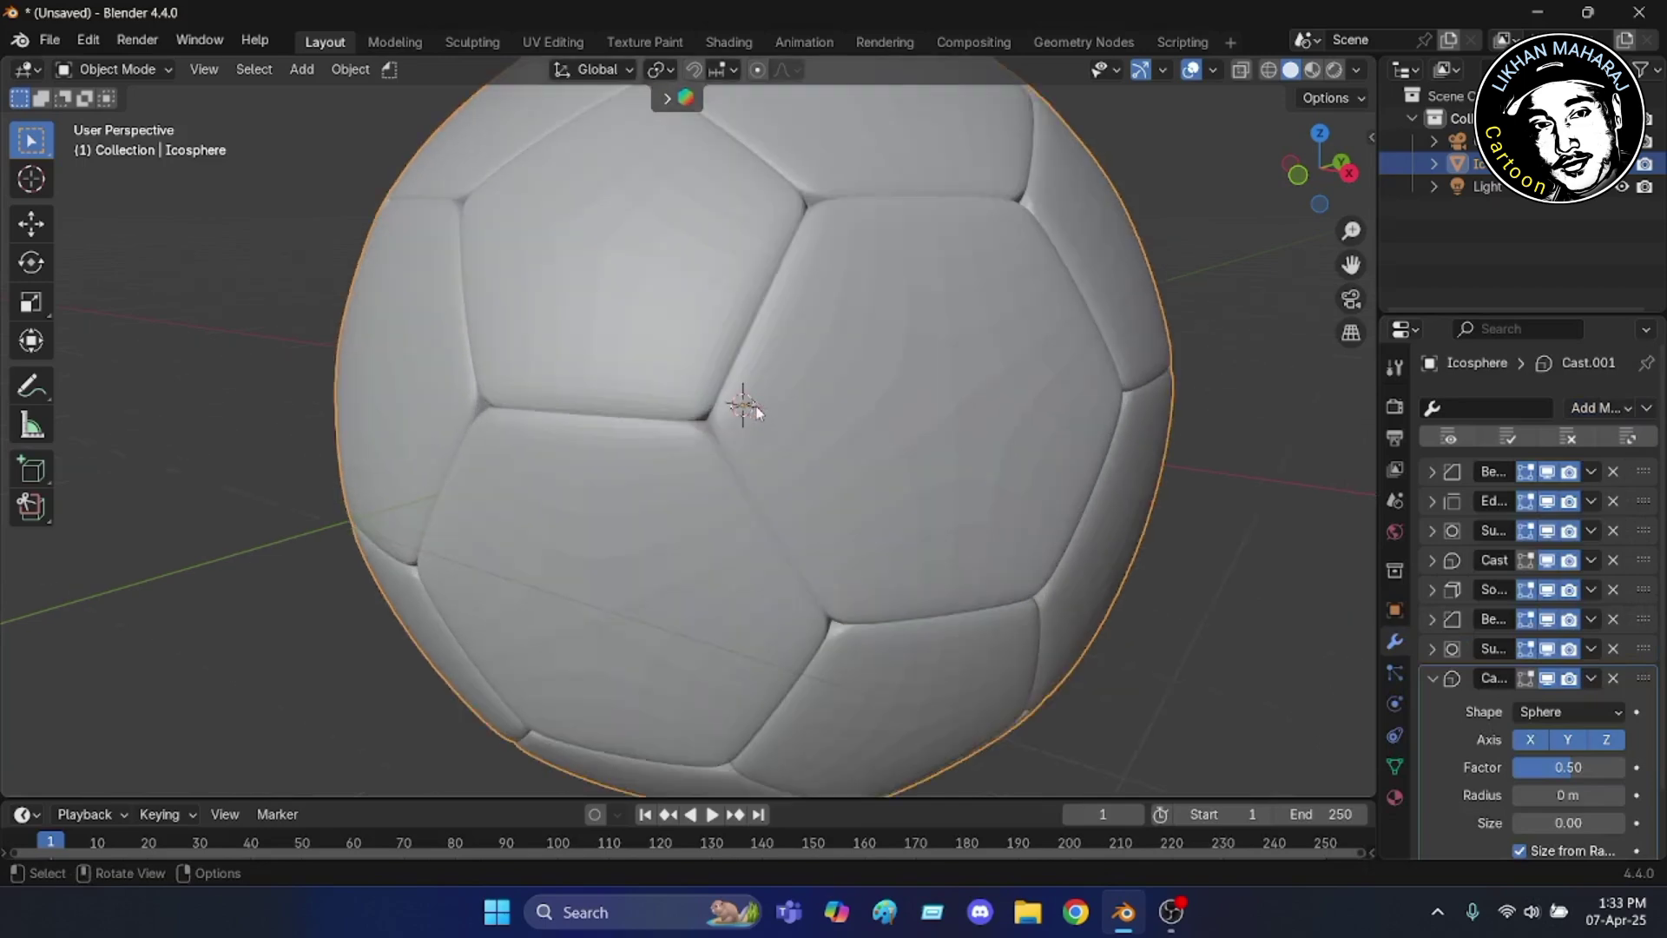
{"action": "scroll", "coordinate": [858, 466], "scroll_direction": "down", "scroll_amount": 2}
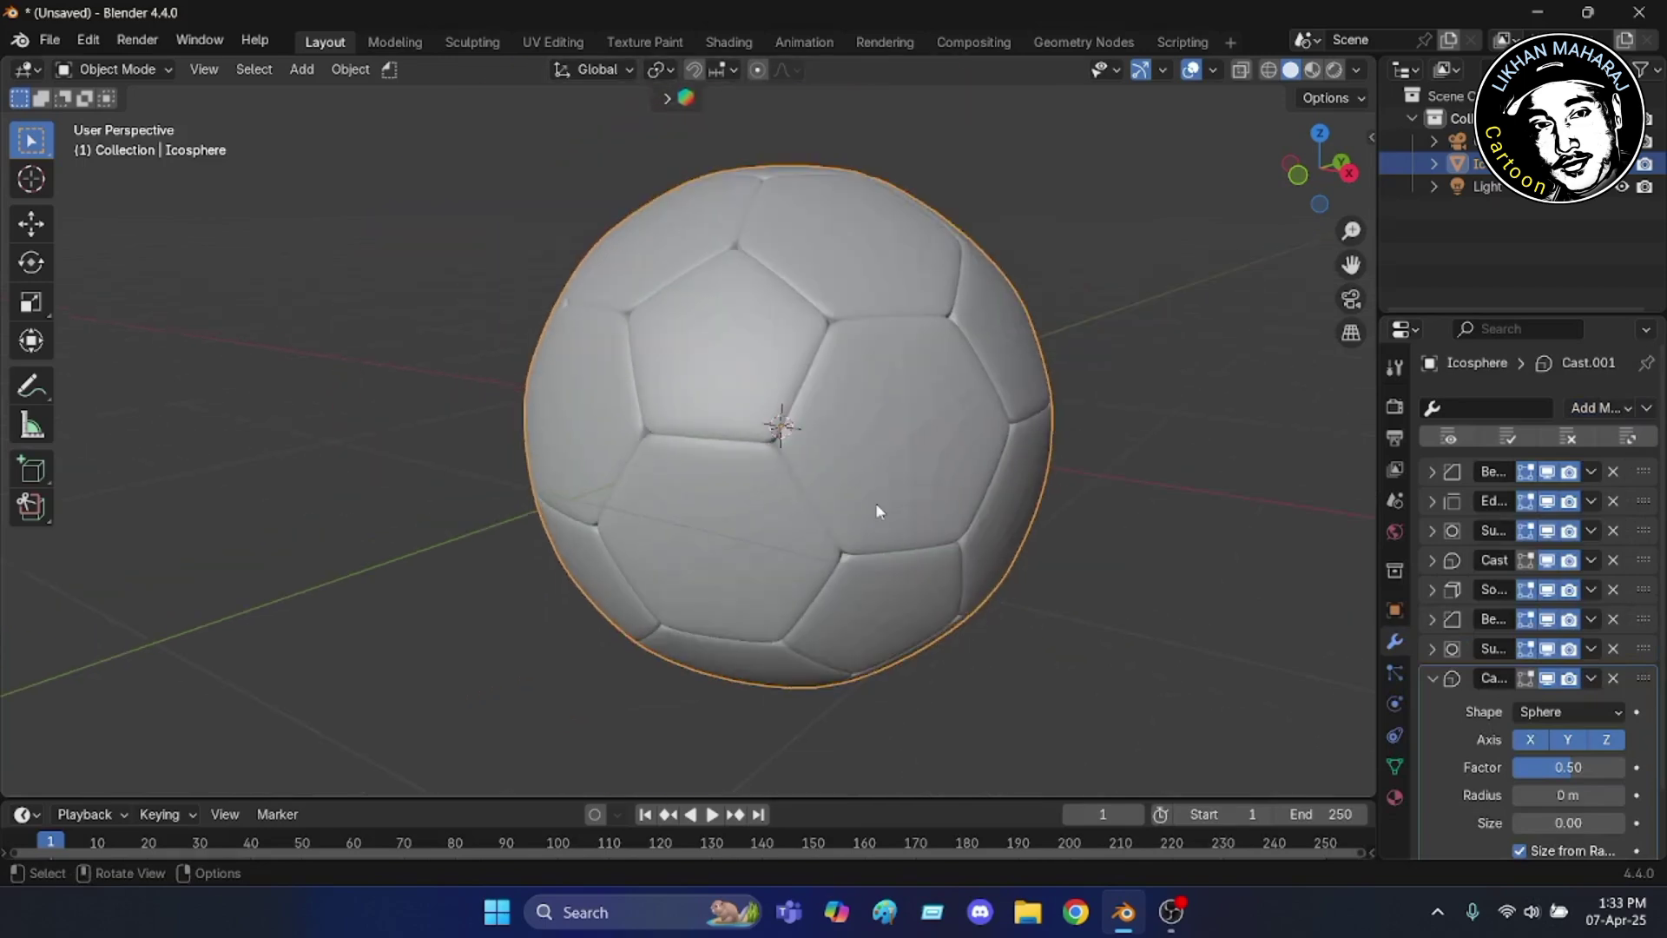
{"action": "middle_click_drag", "start_coordinate": [875, 503], "coordinate": [856, 465]}
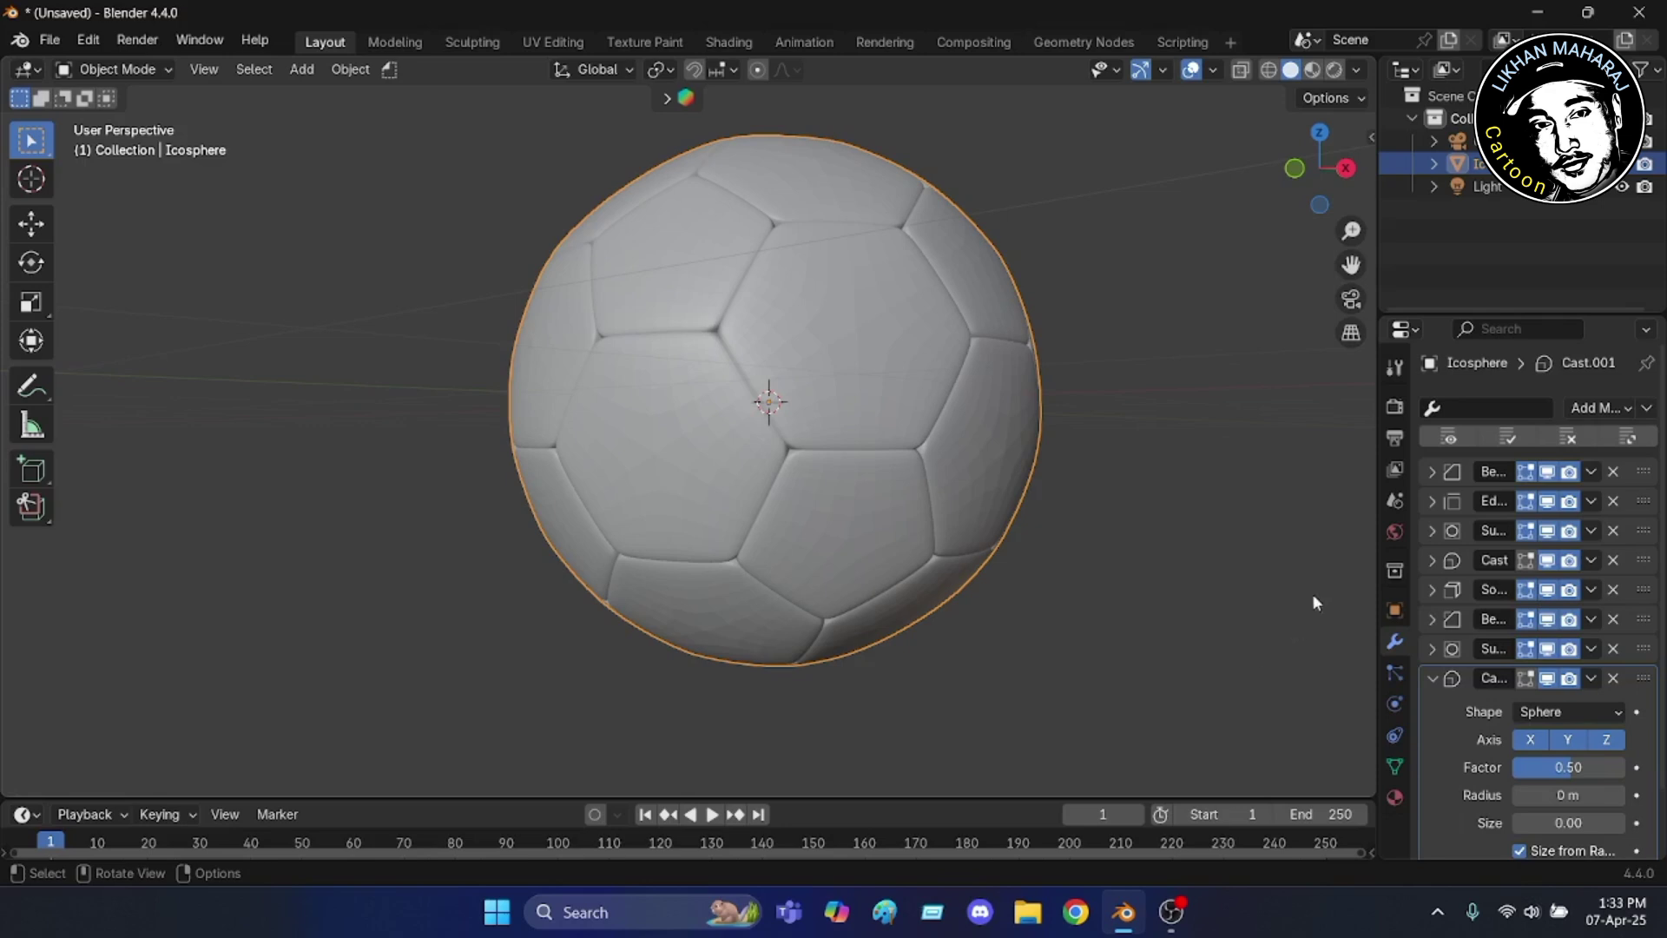
{"action": "left_click", "coordinate": [1434, 678]}
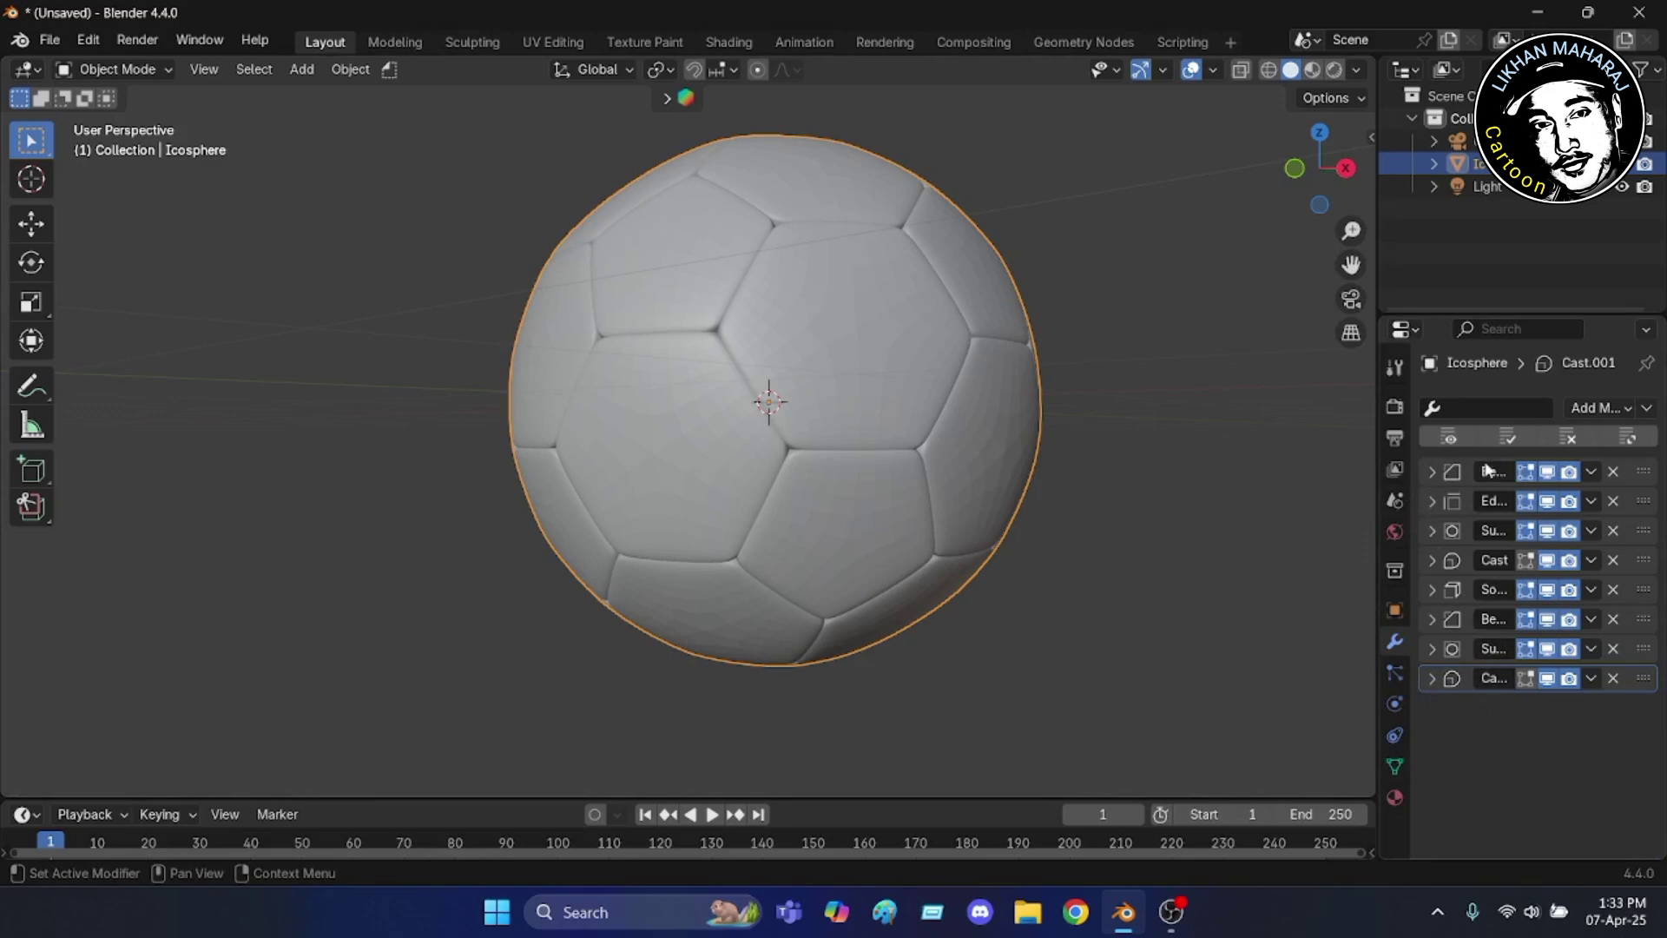
- Set the material index in the first Bevel modifier's shading options to 2
{"action": "left_click", "coordinate": [1432, 470]}
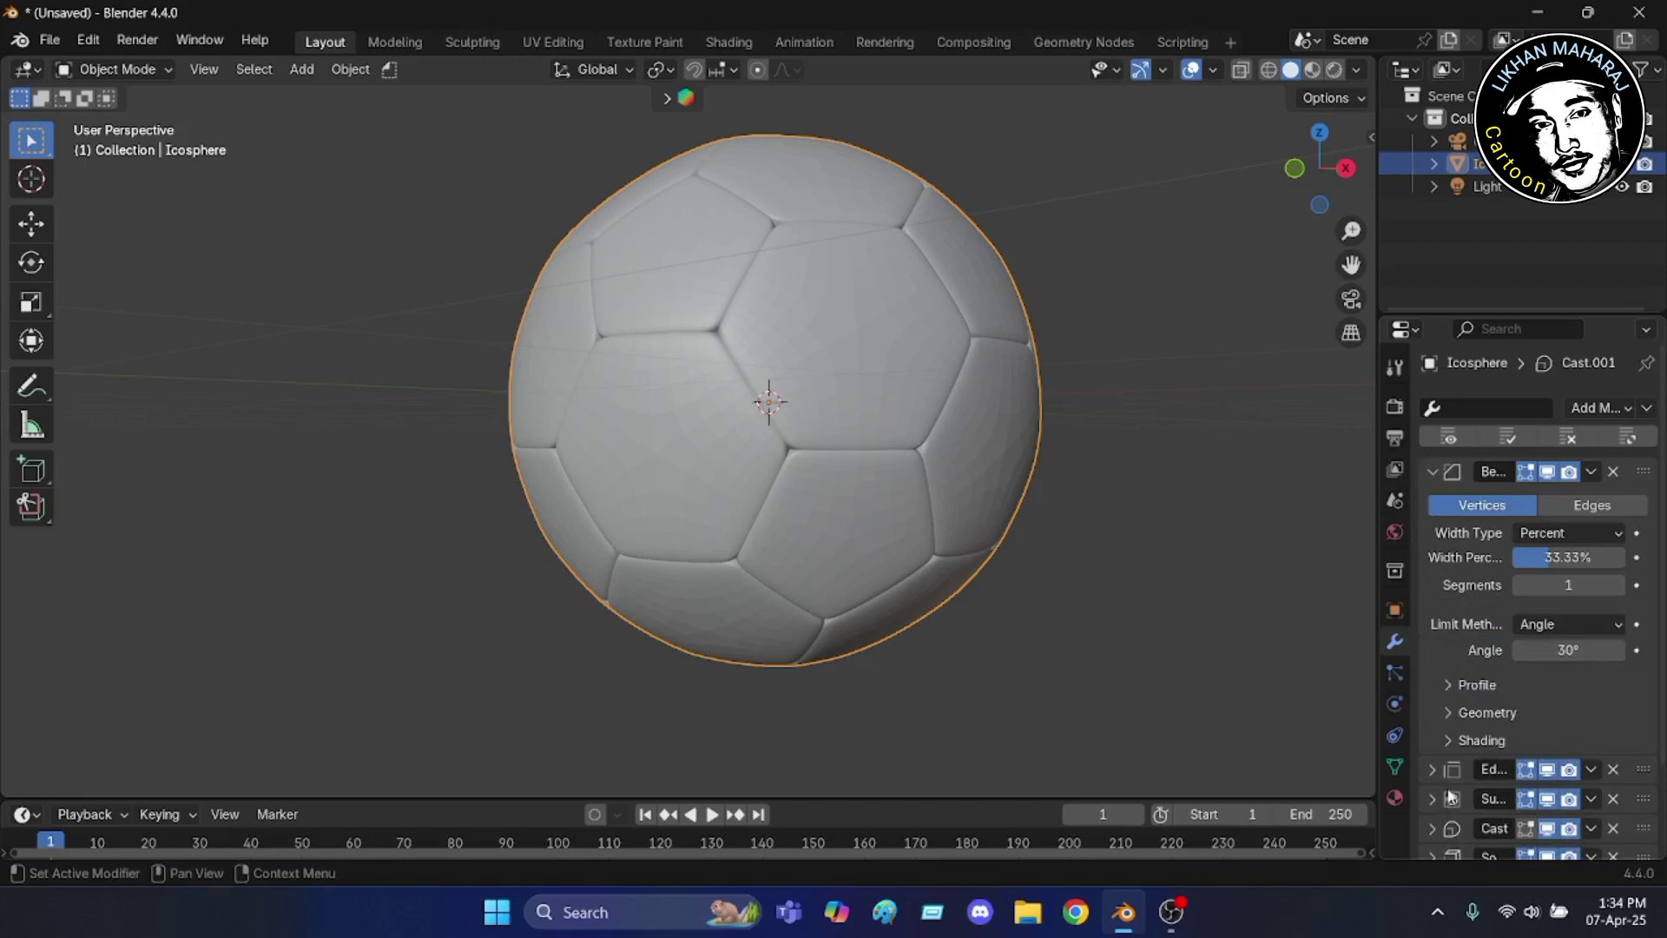
{"action": "left_click", "coordinate": [1448, 740]}
{"action": "scroll", "coordinate": [1452, 618], "scroll_direction": "down", "scroll_amount": 4}
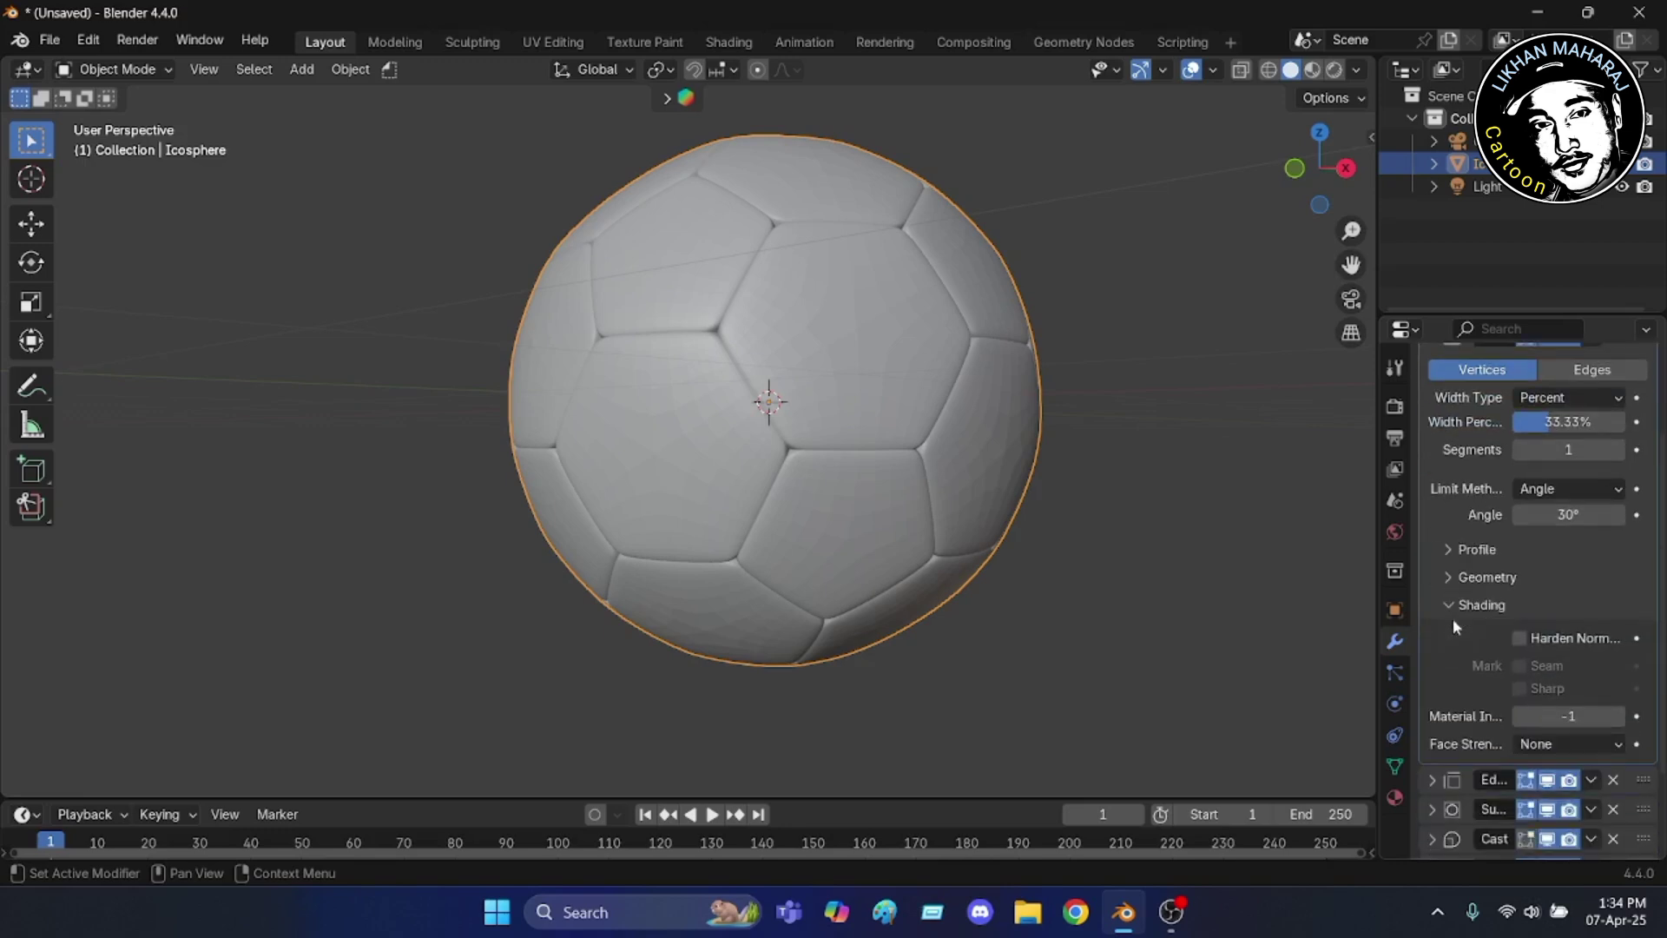
{"action": "scroll", "coordinate": [1451, 619], "scroll_direction": "down", "scroll_amount": 1}
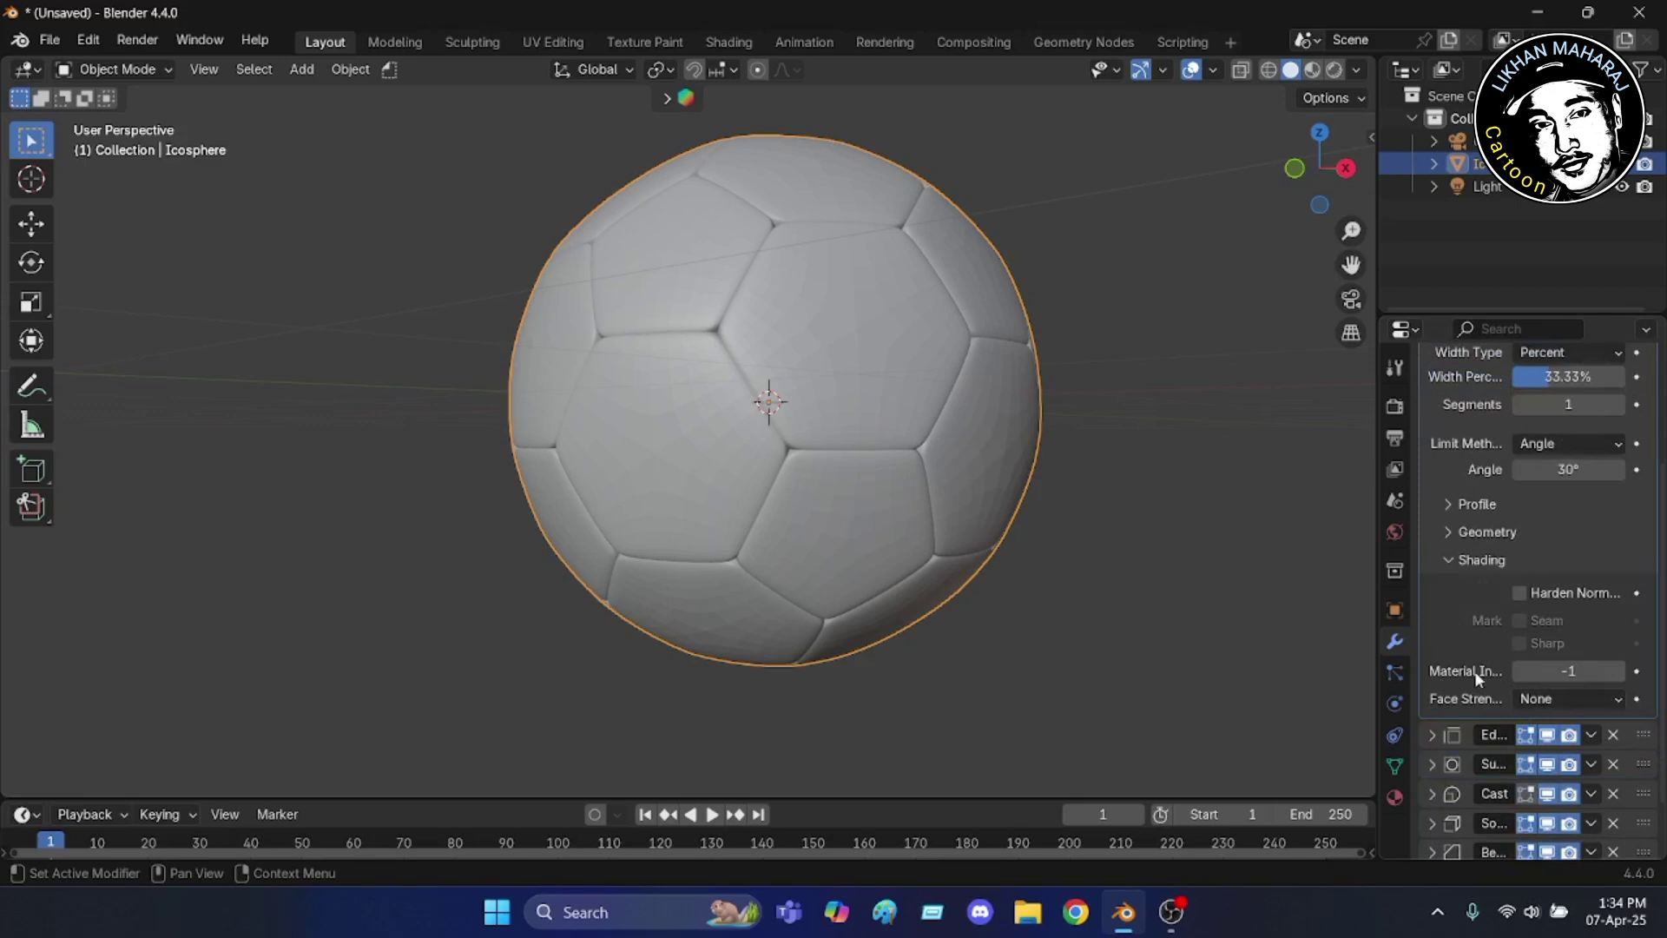
{"action": "left_click", "coordinate": [1617, 670]}
{"action": "left_click", "coordinate": [1617, 670]}
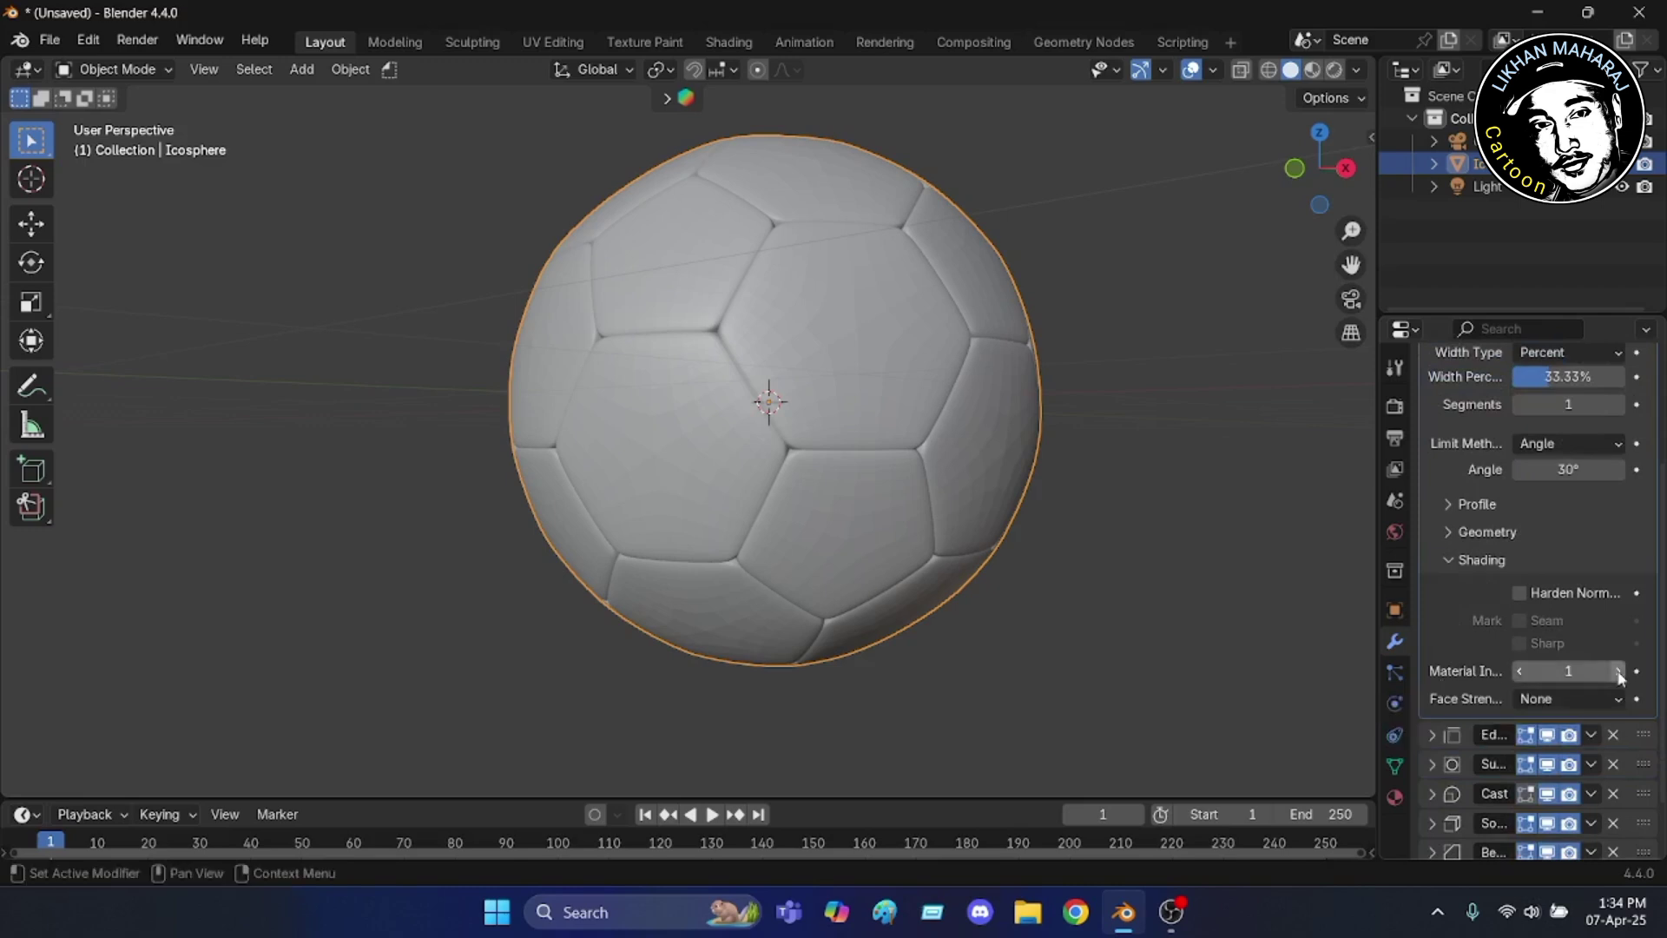
{"action": "left_click", "coordinate": [1617, 673]}
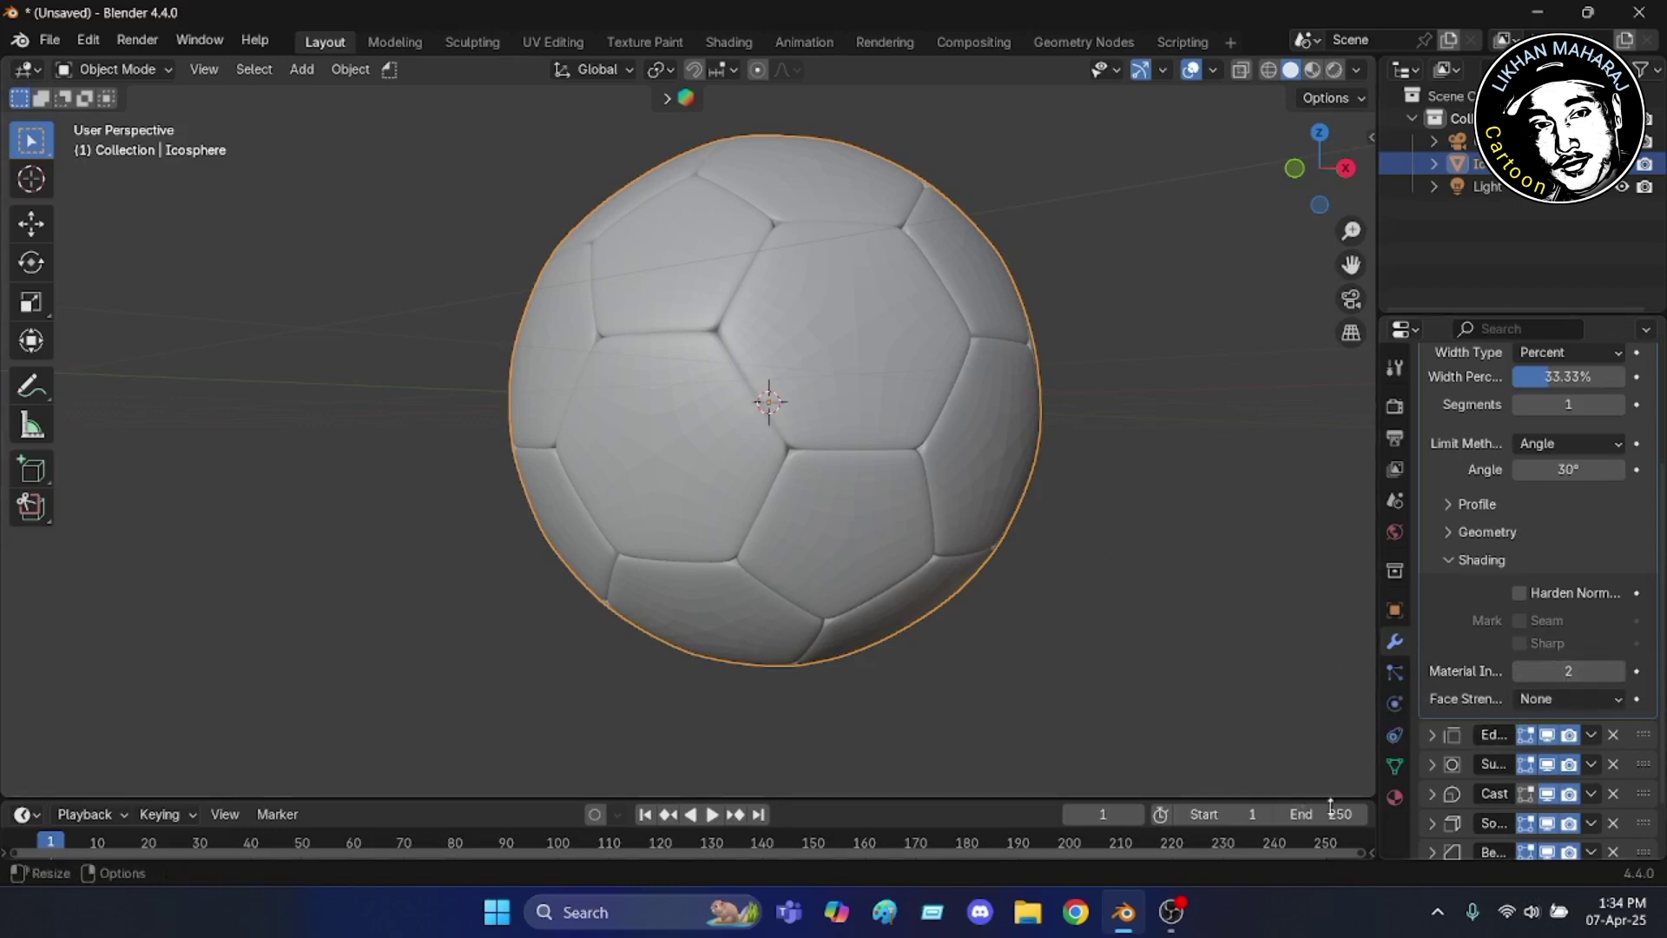
- Add a material slot to the ball and assign the existing white material named Material to it
{"action": "left_click", "coordinate": [1395, 797]}
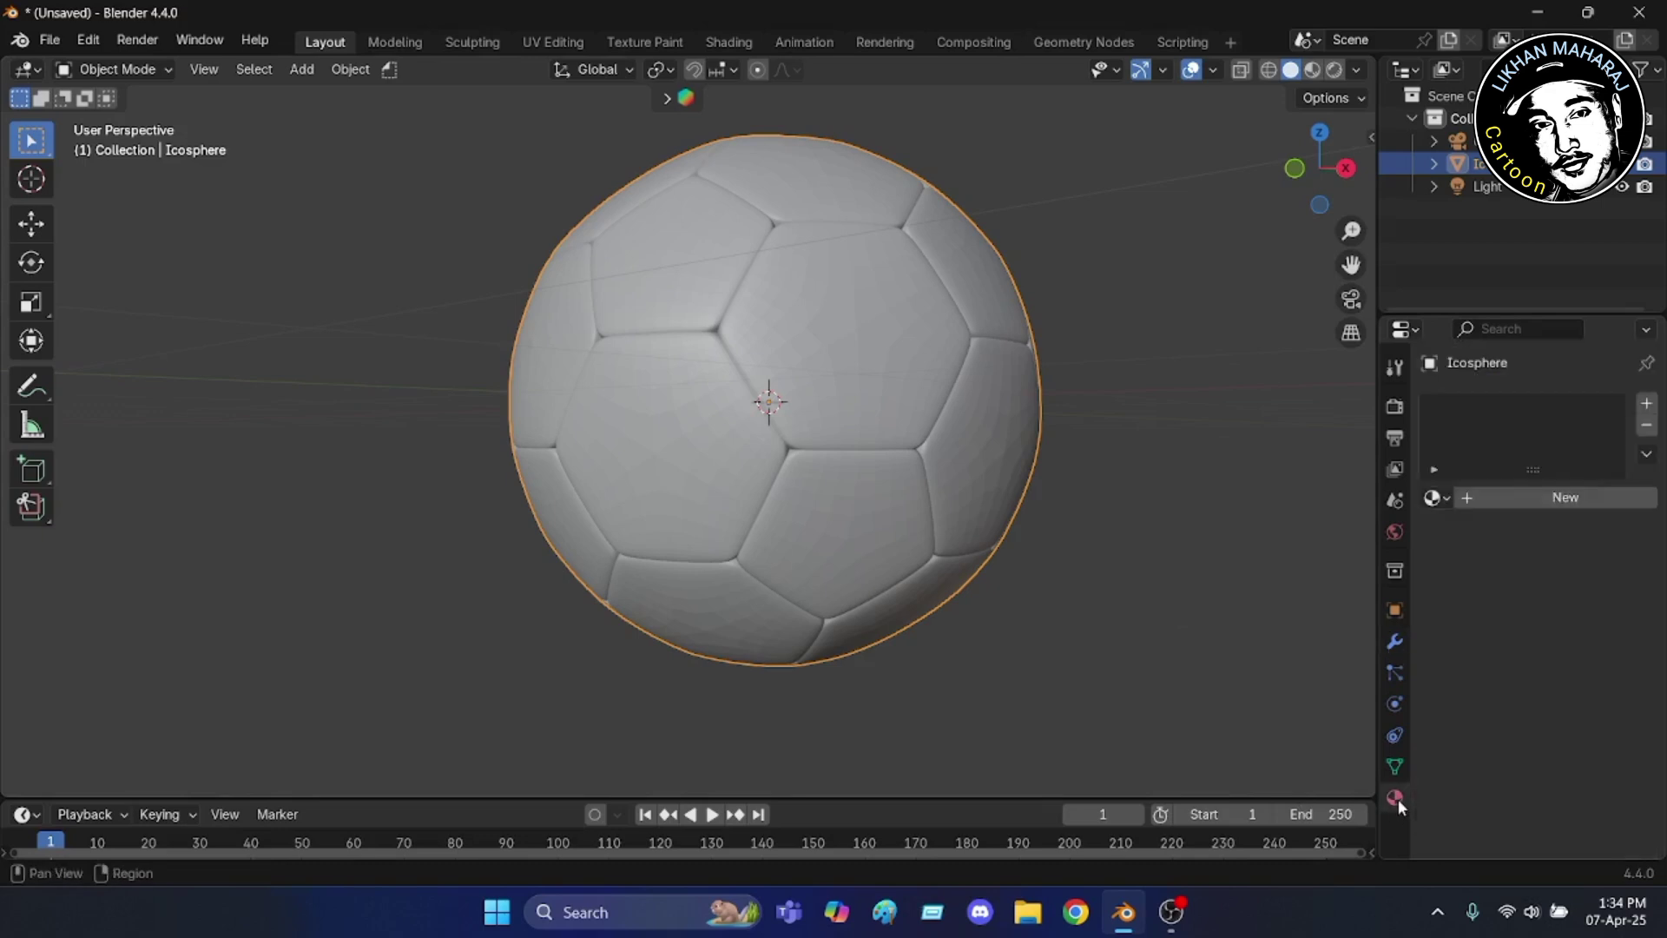
{"action": "left_click", "coordinate": [1646, 404]}
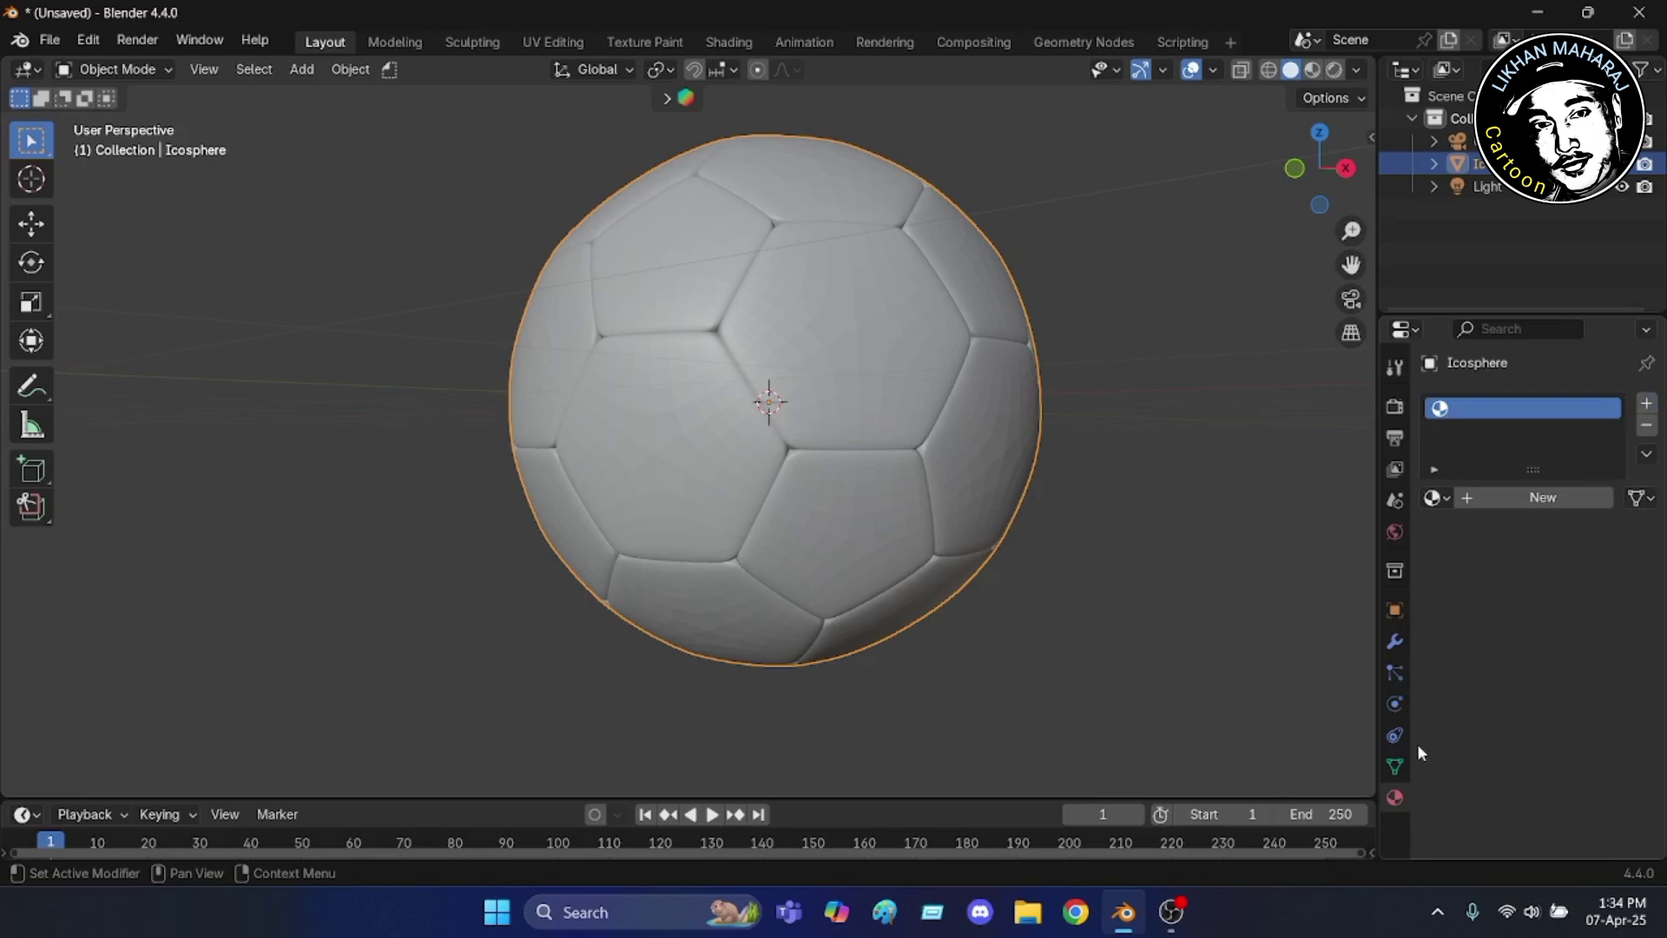
{"action": "left_click", "coordinate": [1441, 496]}
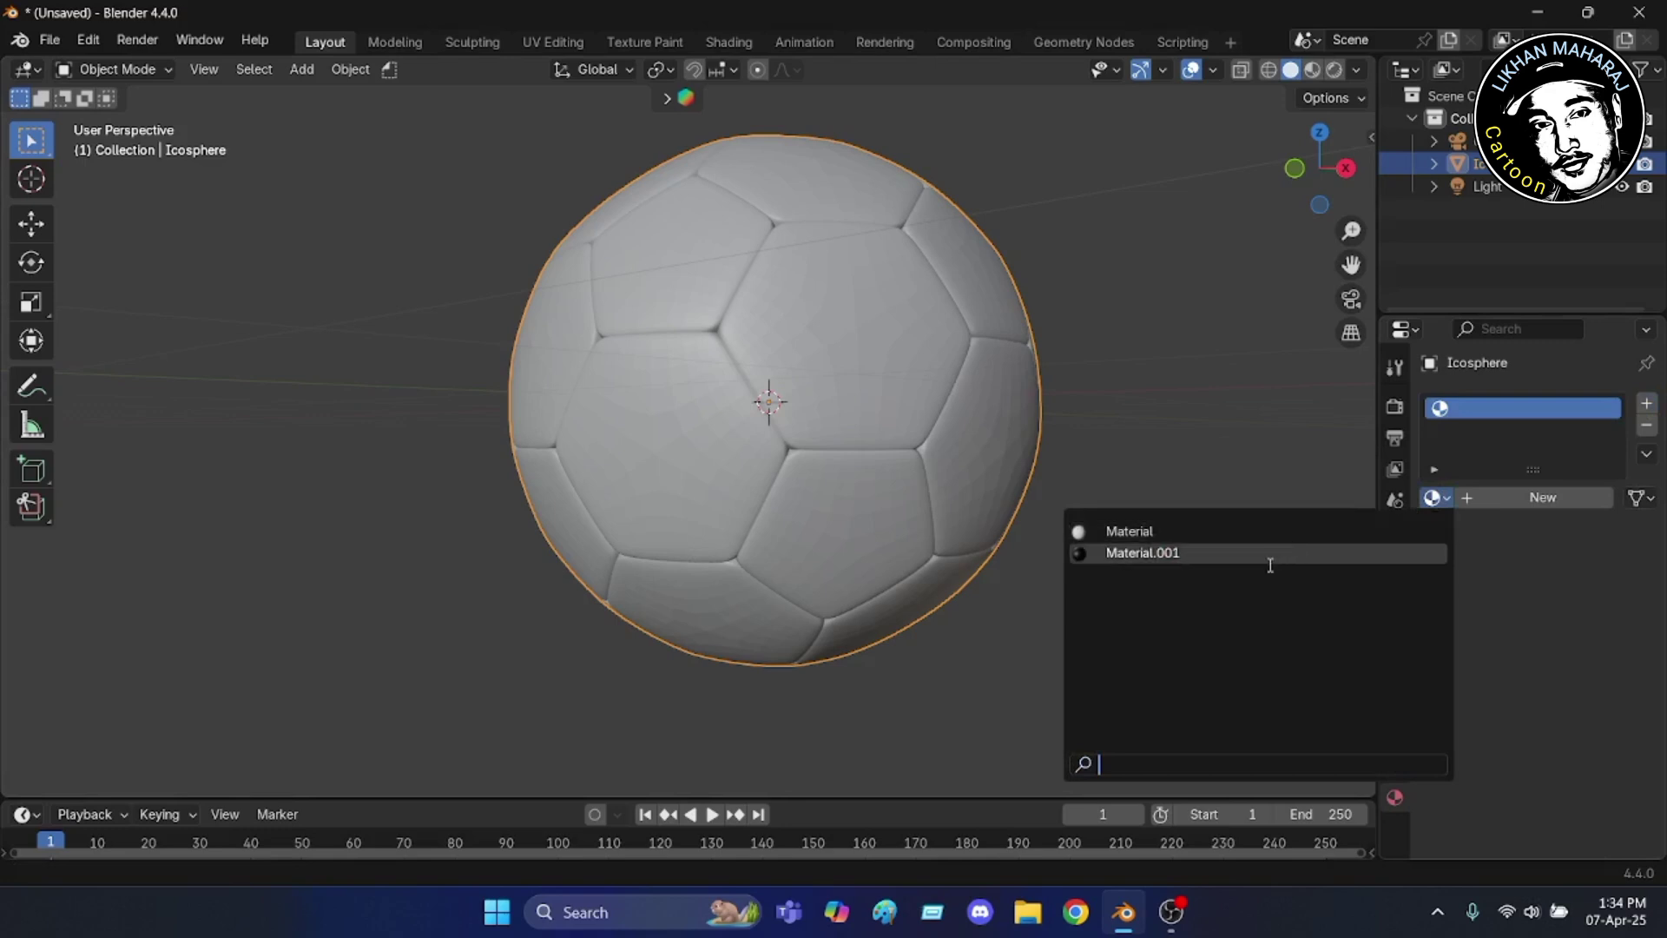
{"action": "left_click", "coordinate": [1171, 531]}
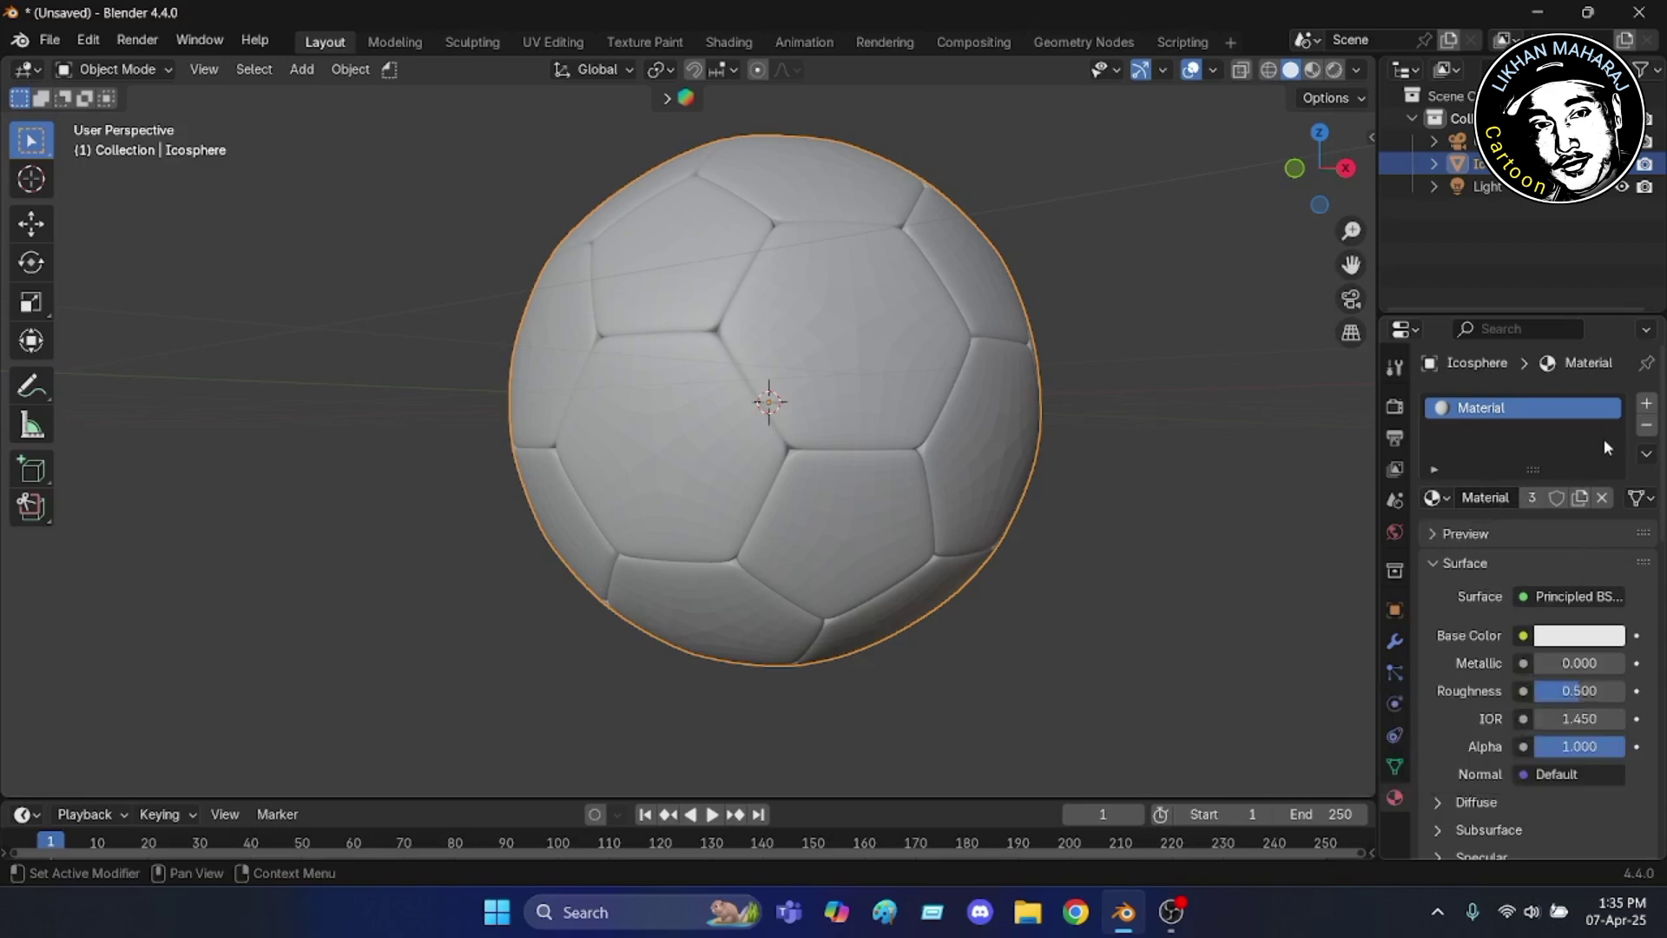
- Add a second material slot with a new material, giving it a black base color and a metallic value of 0.236
{"action": "left_click", "coordinate": [1647, 406]}
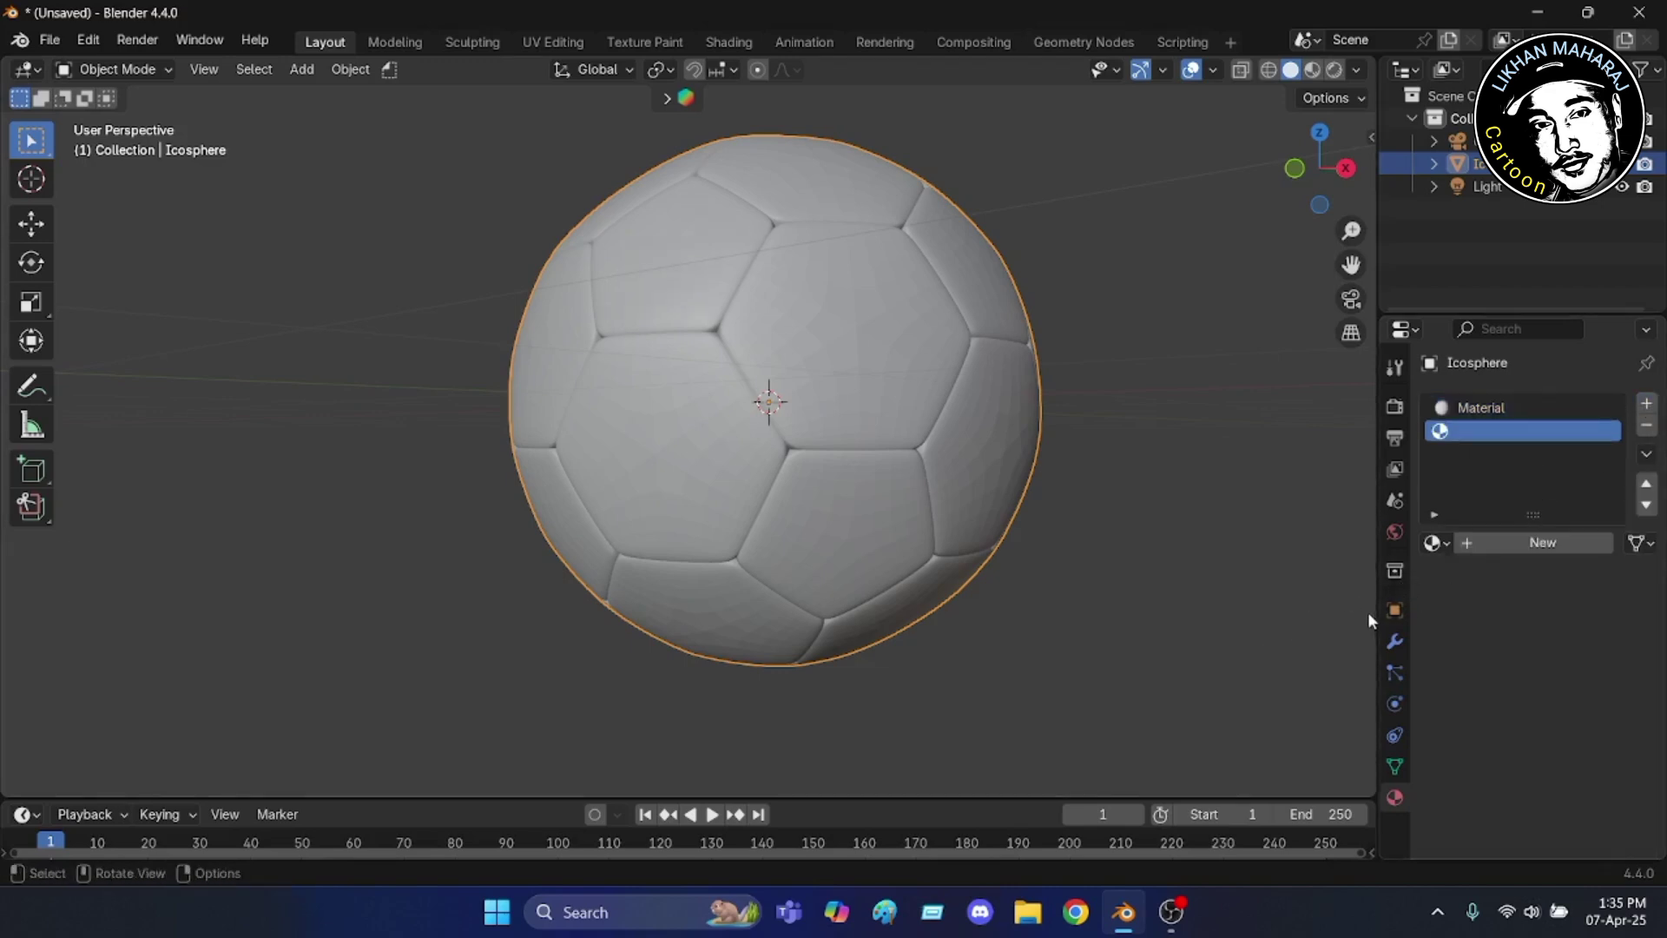
{"action": "left_click", "coordinate": [1535, 546]}
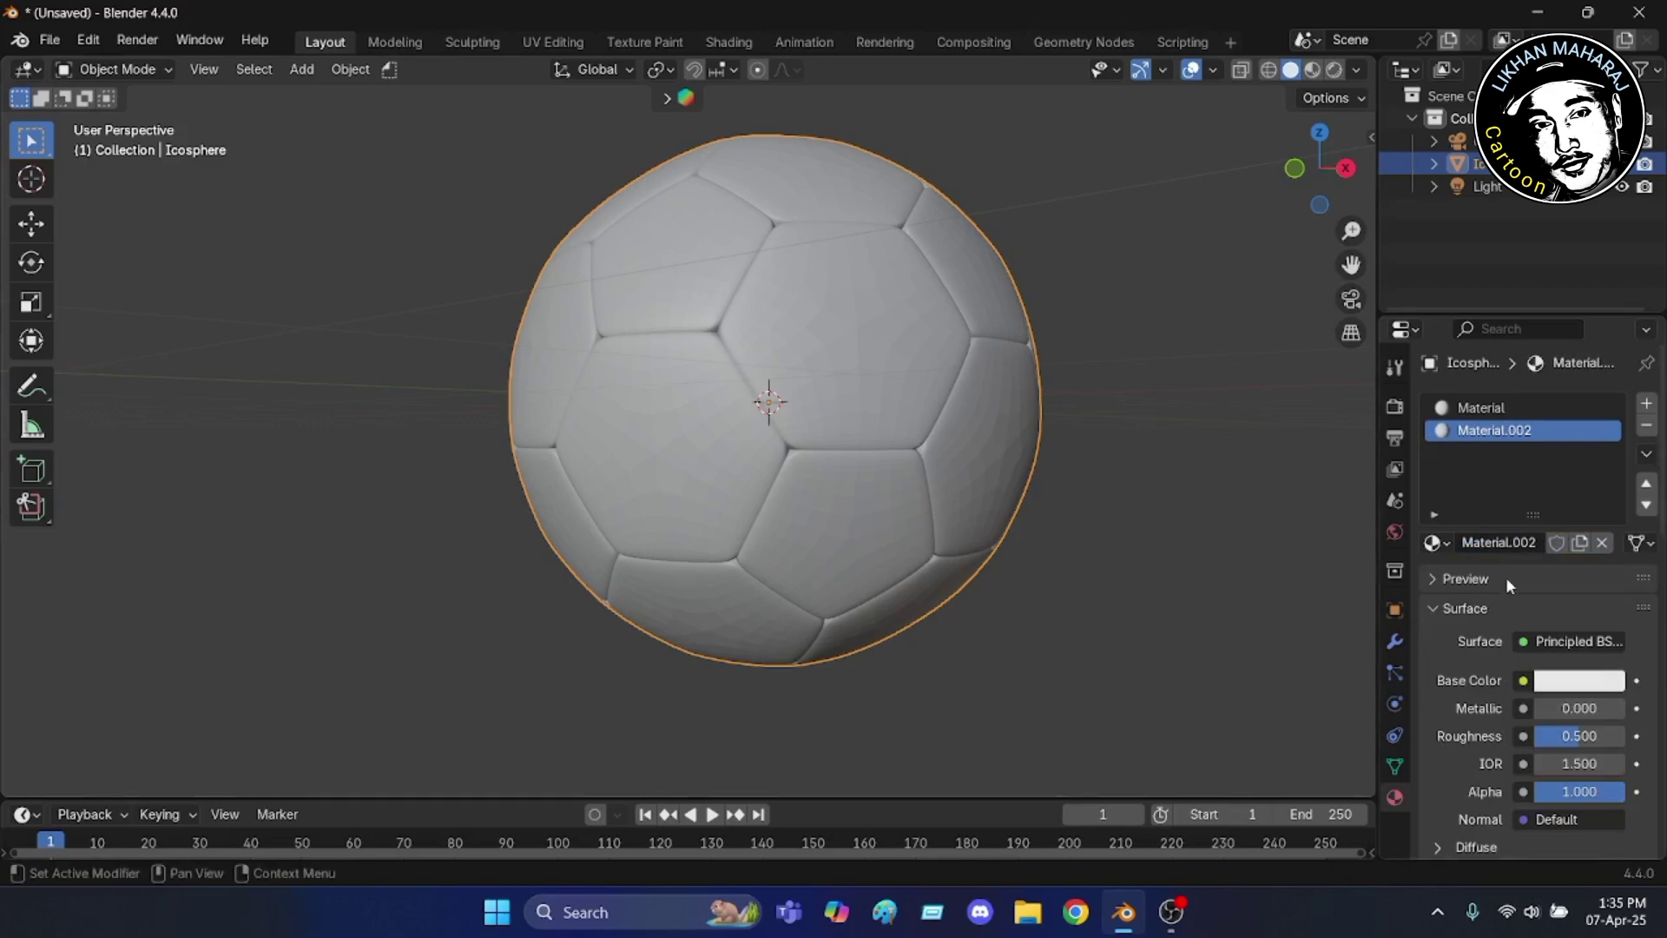
{"action": "left_click", "coordinate": [1585, 689]}
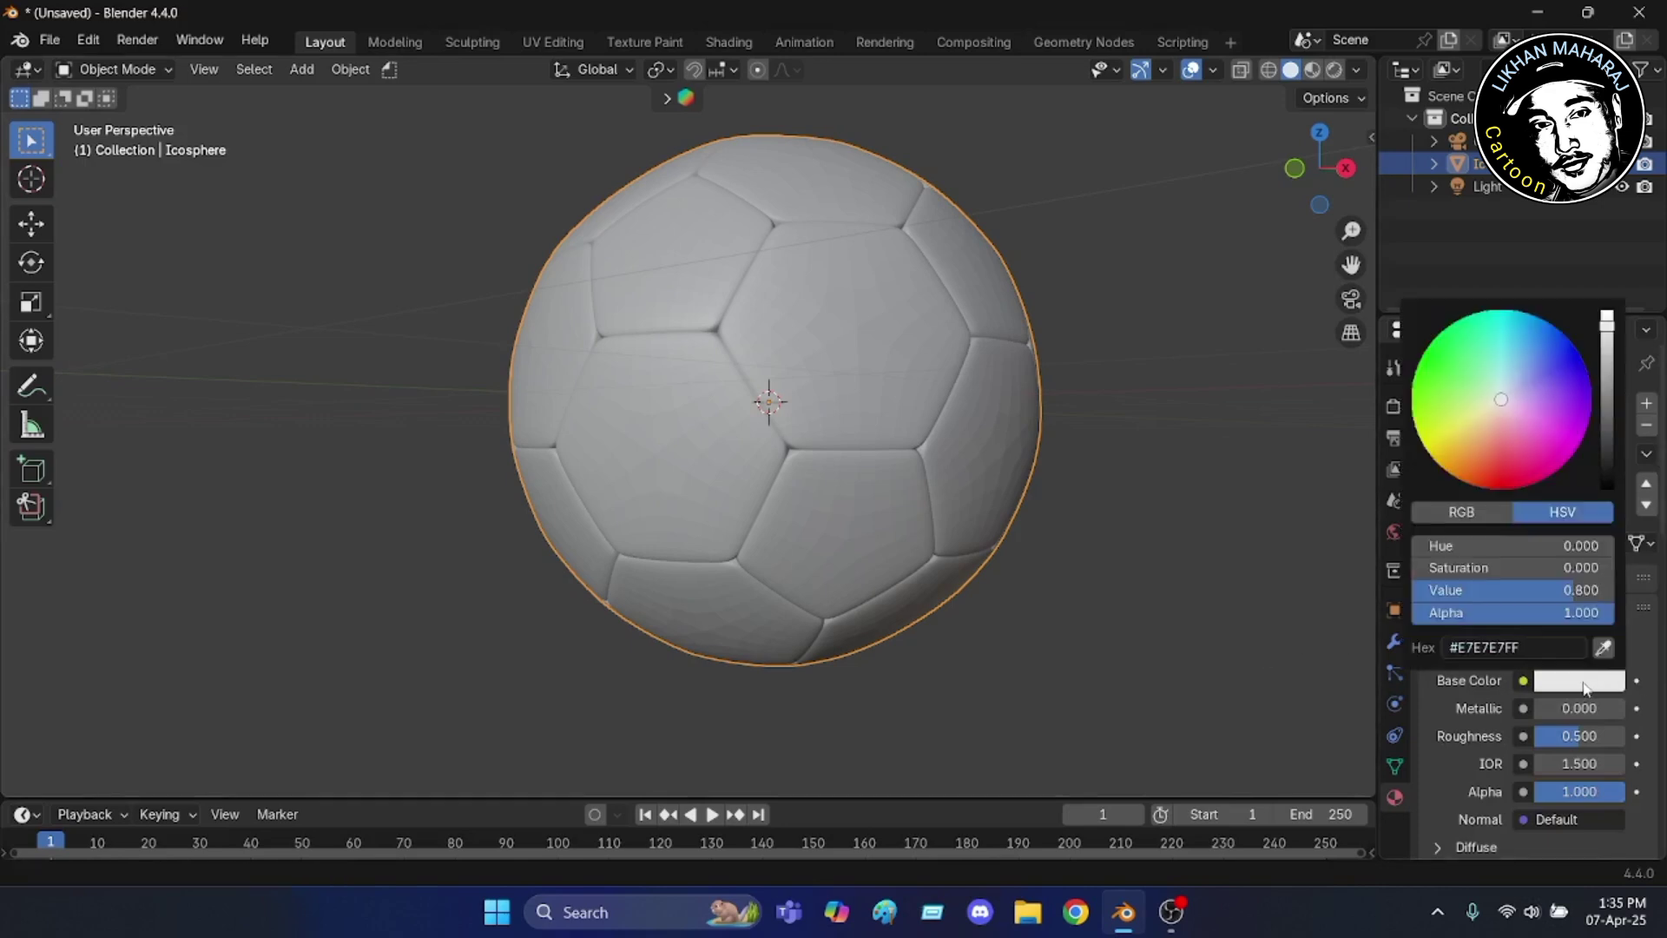
{"action": "left_click_drag", "start_coordinate": [1607, 322], "coordinate": [1607, 487]}
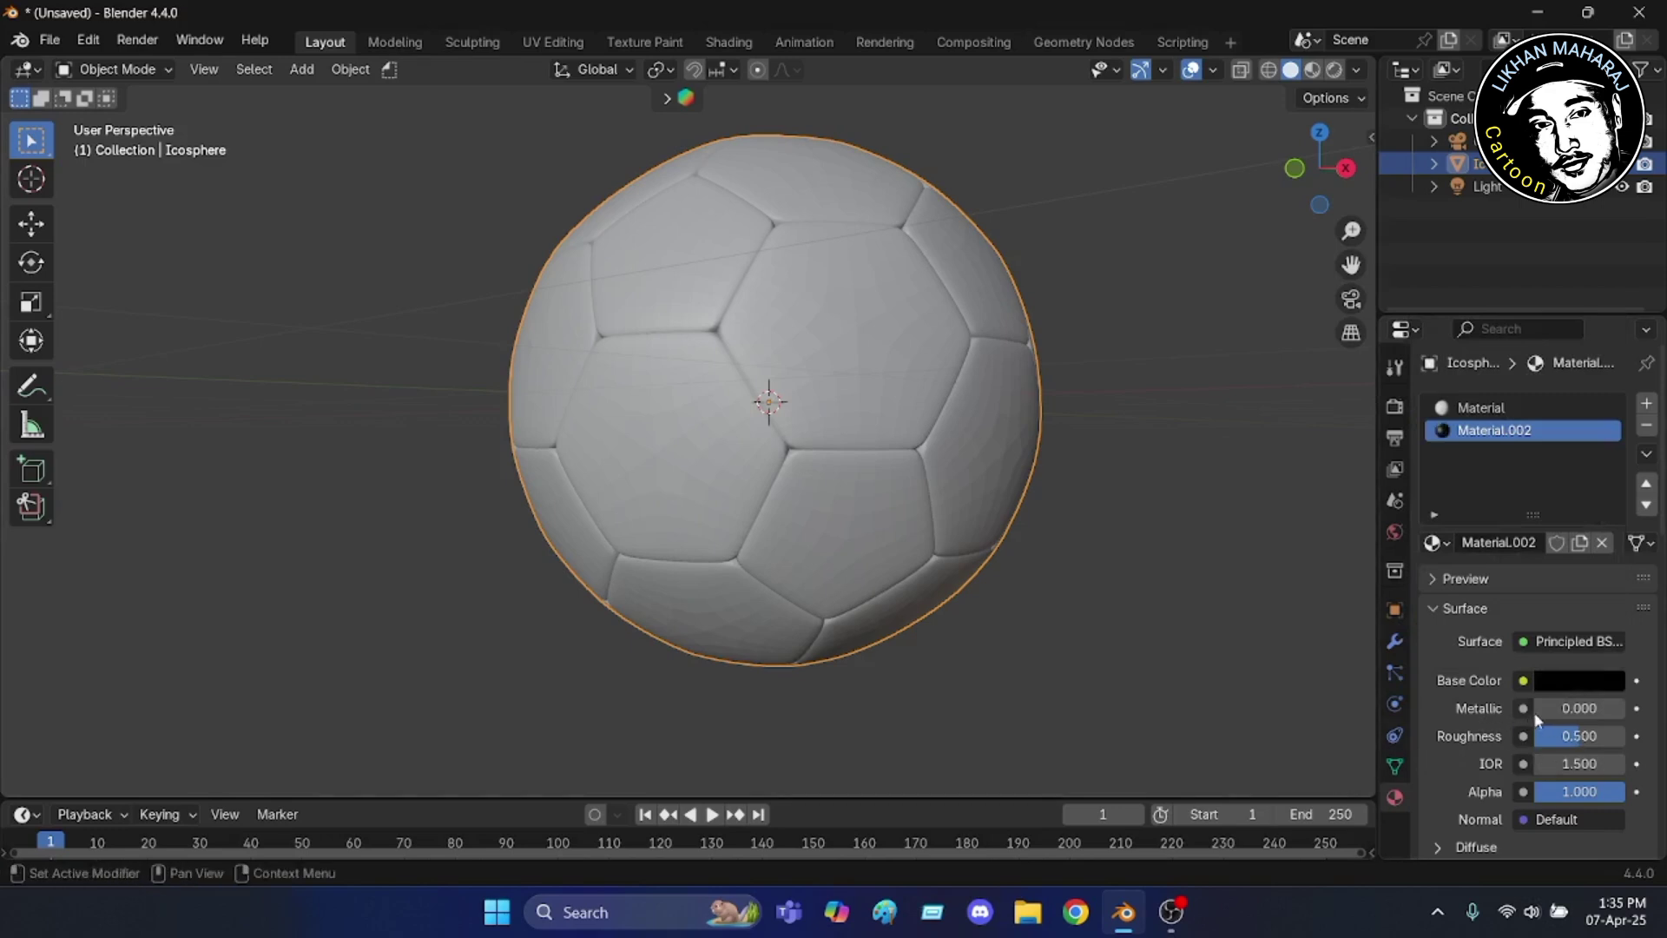
{"action": "left_click_drag", "start_coordinate": [1538, 708], "coordinate": [1557, 708]}
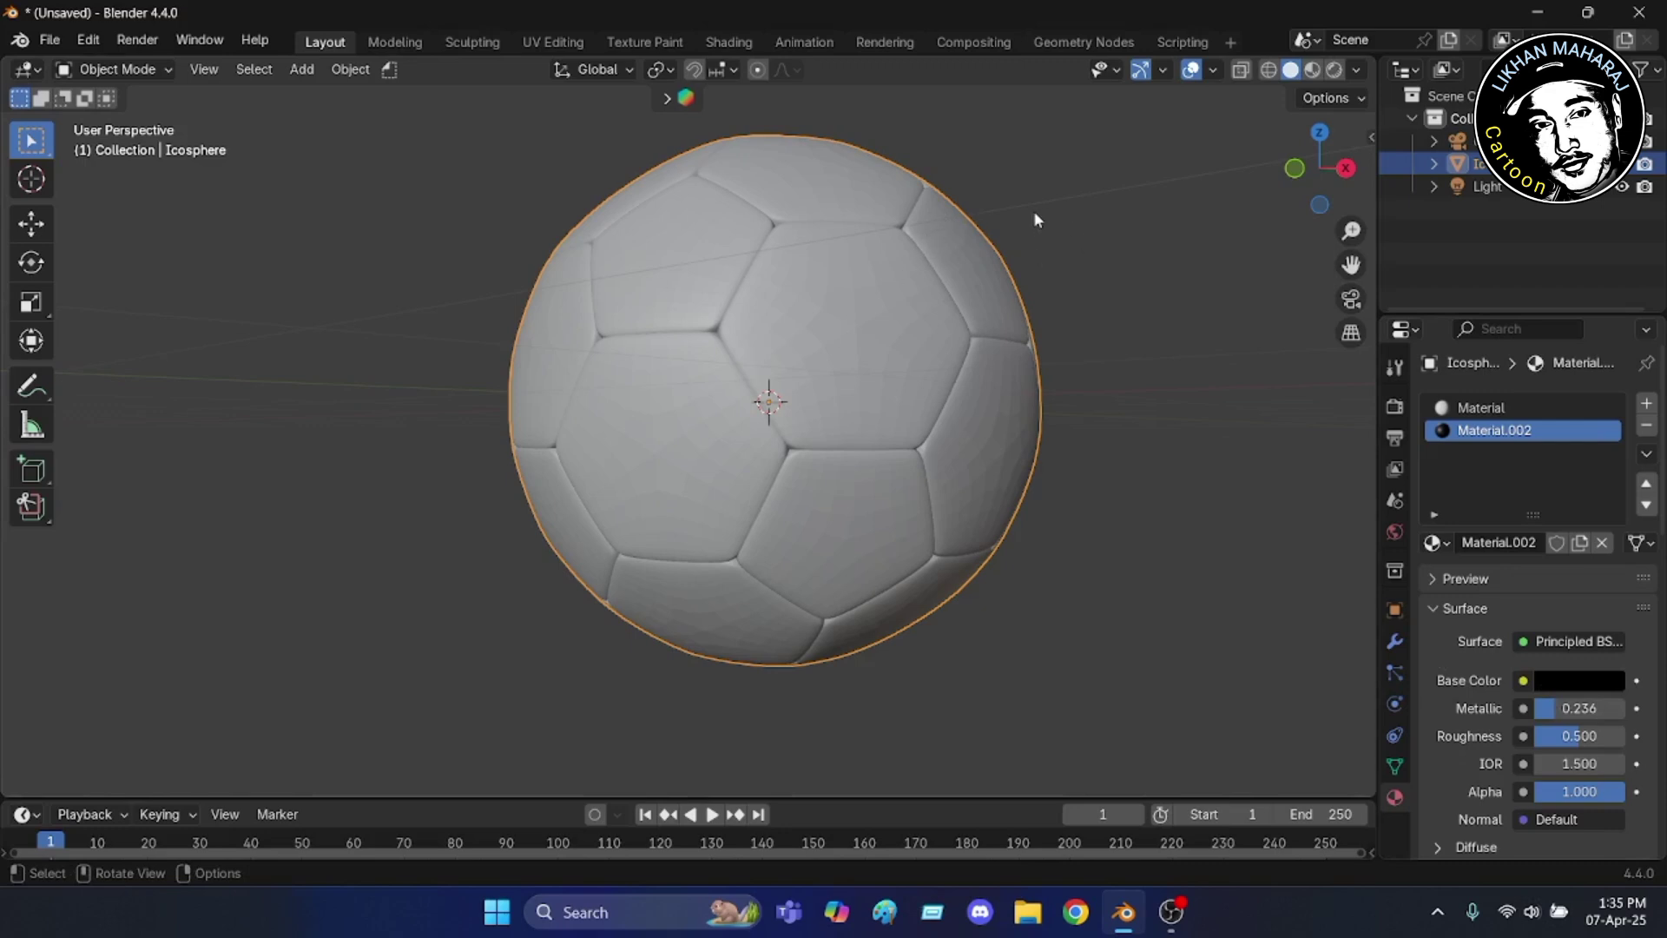
- Apply Shade Smooth to the ball, display it in Material Preview shading and deselect it
{"action": "right_click", "coordinate": [1094, 222]}
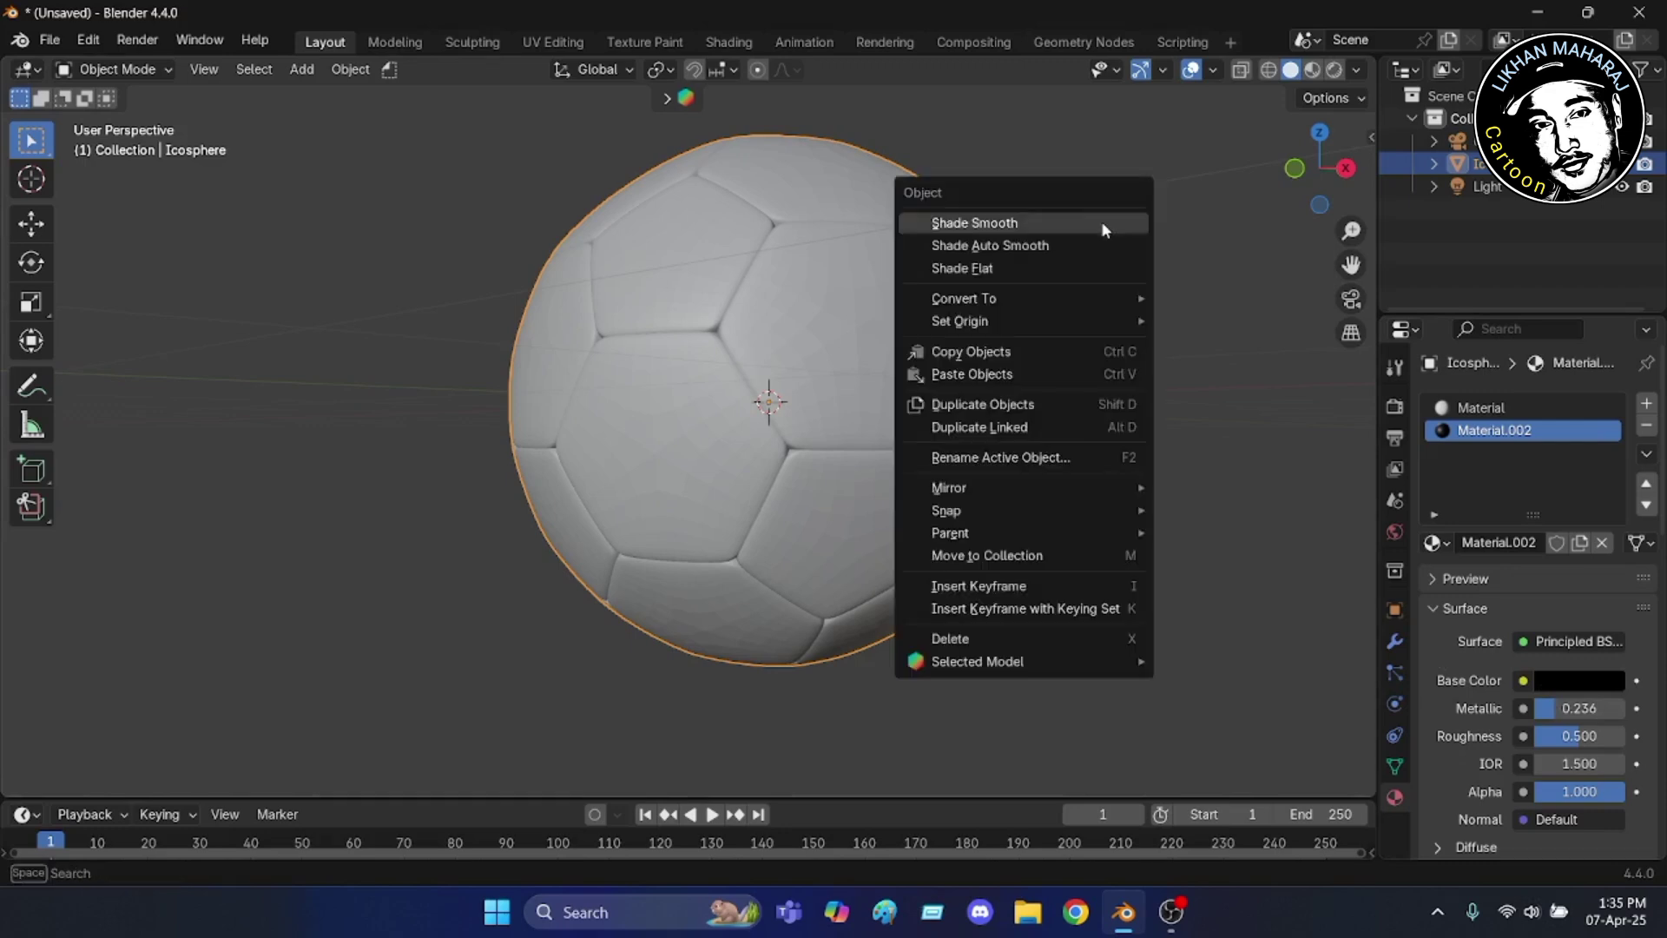
{"action": "left_click", "coordinate": [994, 225]}
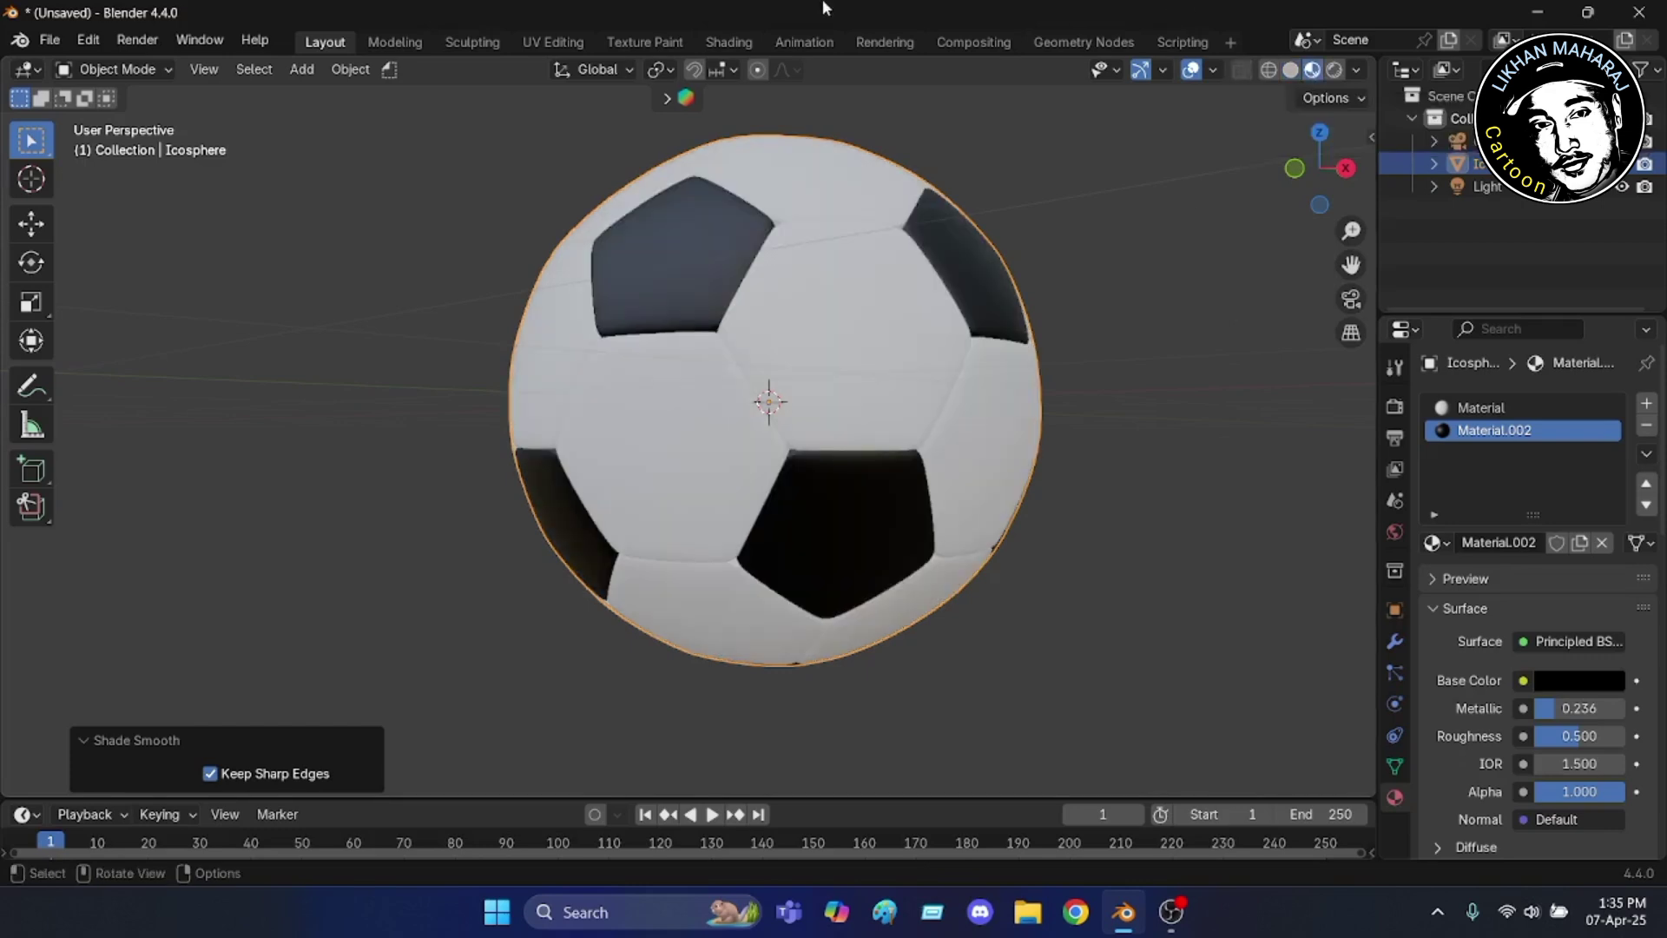
{"action": "scroll", "coordinate": [457, 542], "scroll_direction": "down", "scroll_amount": 3}
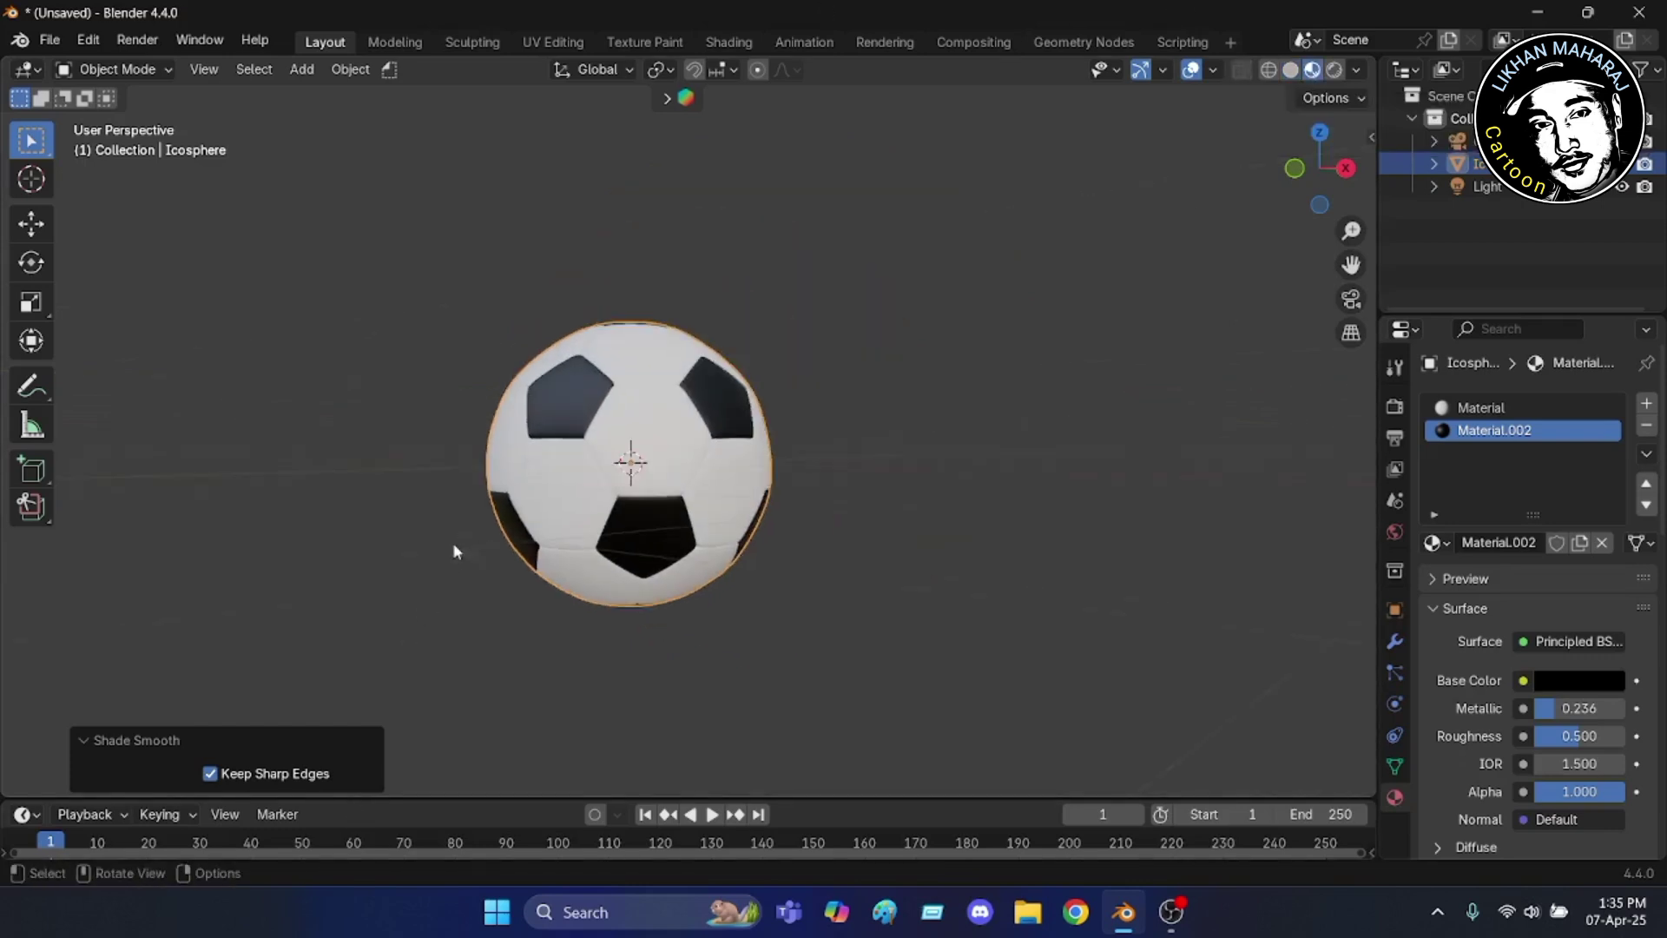
{"action": "left_click", "coordinate": [396, 511]}
- Examine the ball's panels, seams and black and white material pattern up close and from several sides
{"action": "scroll", "coordinate": [551, 537], "scroll_direction": "up", "scroll_amount": 4}
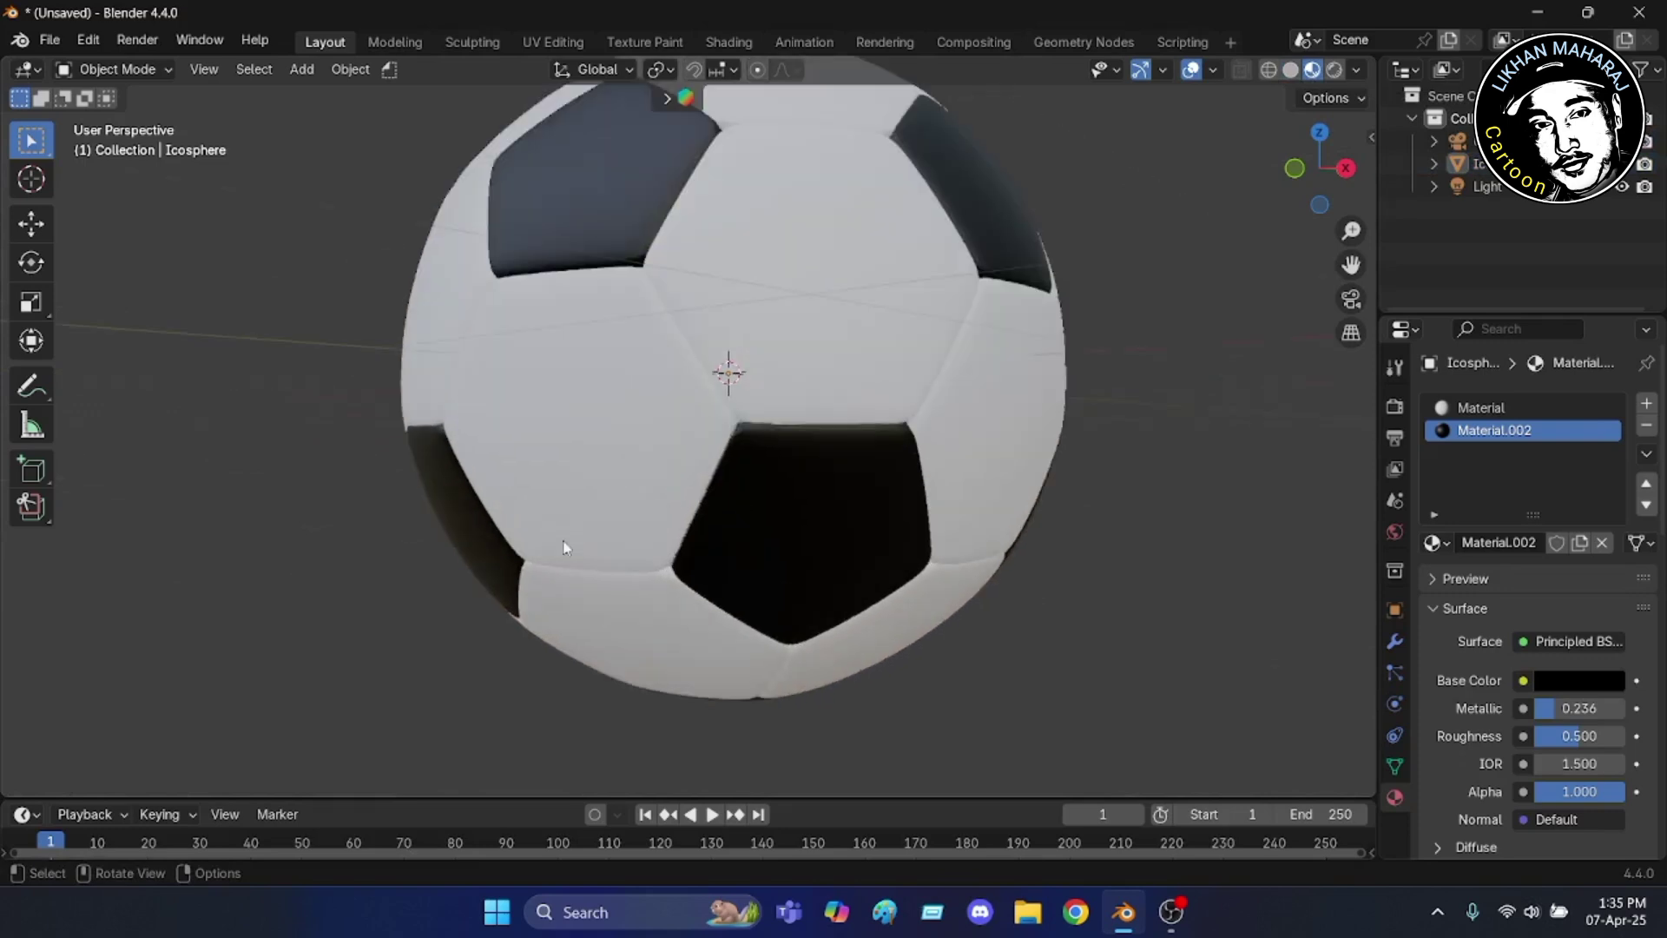
{"action": "middle_click_drag", "start_coordinate": [566, 550], "coordinate": [228, 415]}
{"action": "scroll", "coordinate": [312, 347], "scroll_direction": "down", "scroll_amount": 4}
{"action": "middle_click_drag", "start_coordinate": [325, 329], "coordinate": [607, 323]}
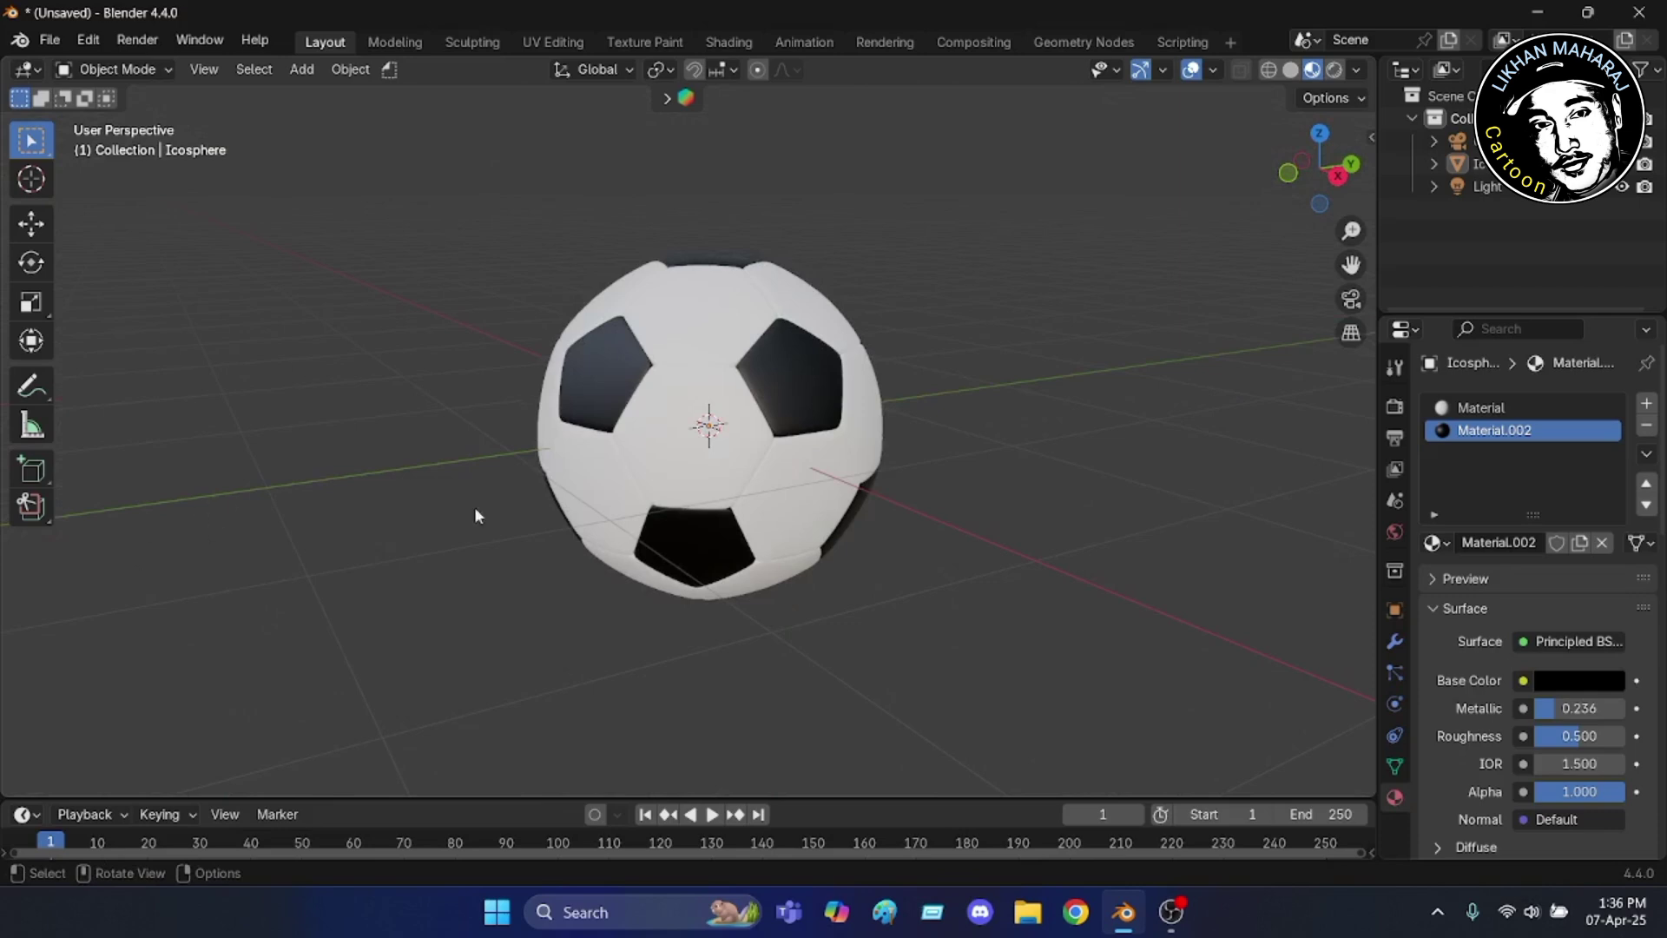
{"action": "scroll", "coordinate": [729, 401], "scroll_direction": "up", "scroll_amount": 3}
{"action": "scroll", "coordinate": [742, 418], "scroll_direction": "down", "scroll_amount": 3}
{"action": "mouse_move", "coordinate": [742, 418]}
{"action": "middle_mouse_down"}
{"action": "mouse_move", "coordinate": [584, 495]}
{"action": "mouse_move", "coordinate": [738, 441]}
{"action": "middle_mouse_up"}
{"action": "scroll", "coordinate": [623, 443], "scroll_direction": "up", "scroll_amount": 3}
{"action": "mouse_move", "coordinate": [622, 437]}
{"action": "middle_mouse_down"}
{"action": "mouse_move", "coordinate": [587, 508]}
{"action": "mouse_move", "coordinate": [627, 434]}
{"action": "middle_mouse_up"}
{"action": "scroll", "coordinate": [627, 434], "scroll_direction": "down", "scroll_amount": 3}
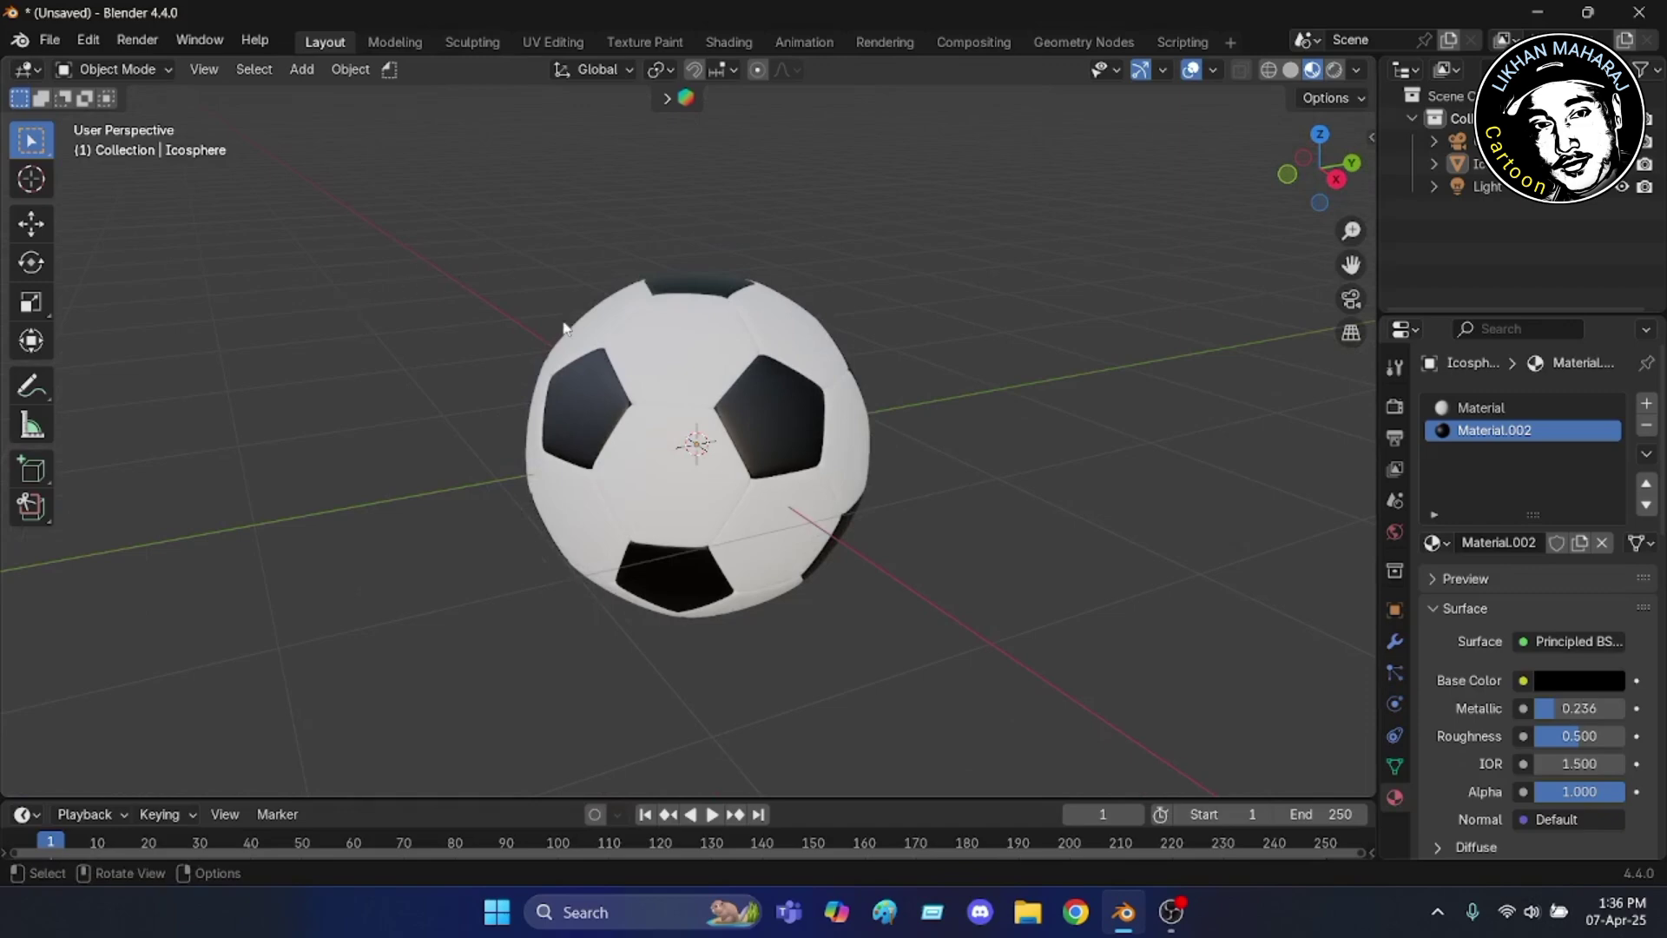
{"action": "middle_click_drag", "start_coordinate": [782, 423], "coordinate": [823, 367]}
{"action": "scroll", "coordinate": [824, 362], "scroll_direction": "up", "scroll_amount": 3}
{"action": "scroll", "coordinate": [809, 221], "scroll_direction": "down", "scroll_amount": 3}
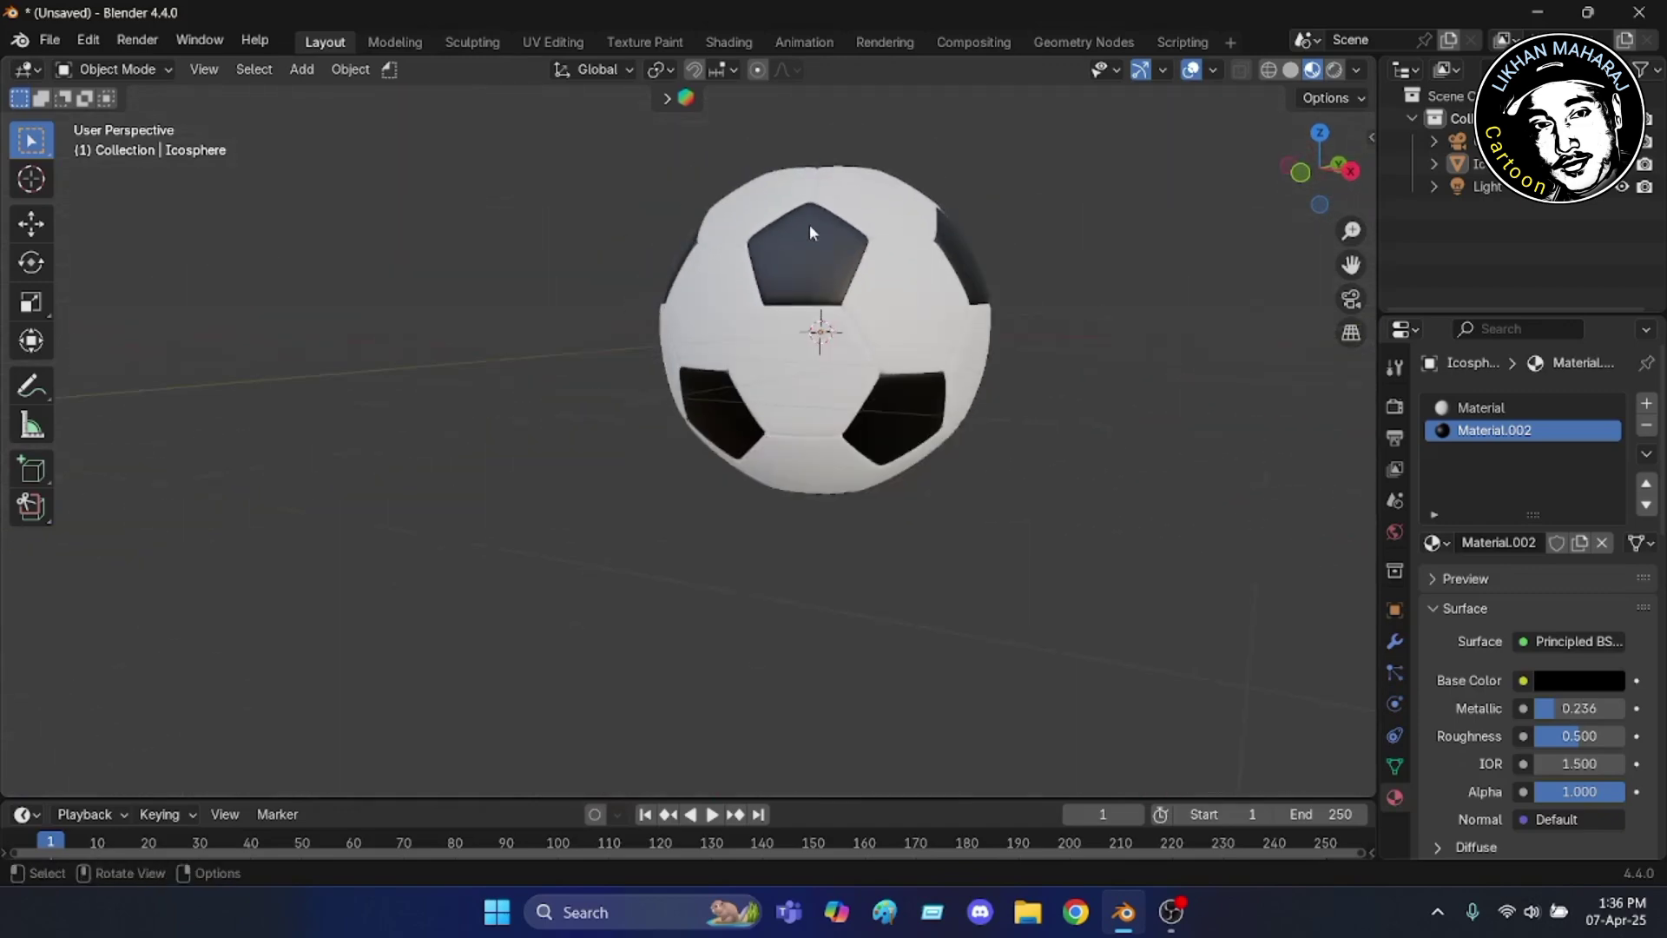
{"action": "middle_click_drag", "start_coordinate": [809, 224], "coordinate": [780, 284]}
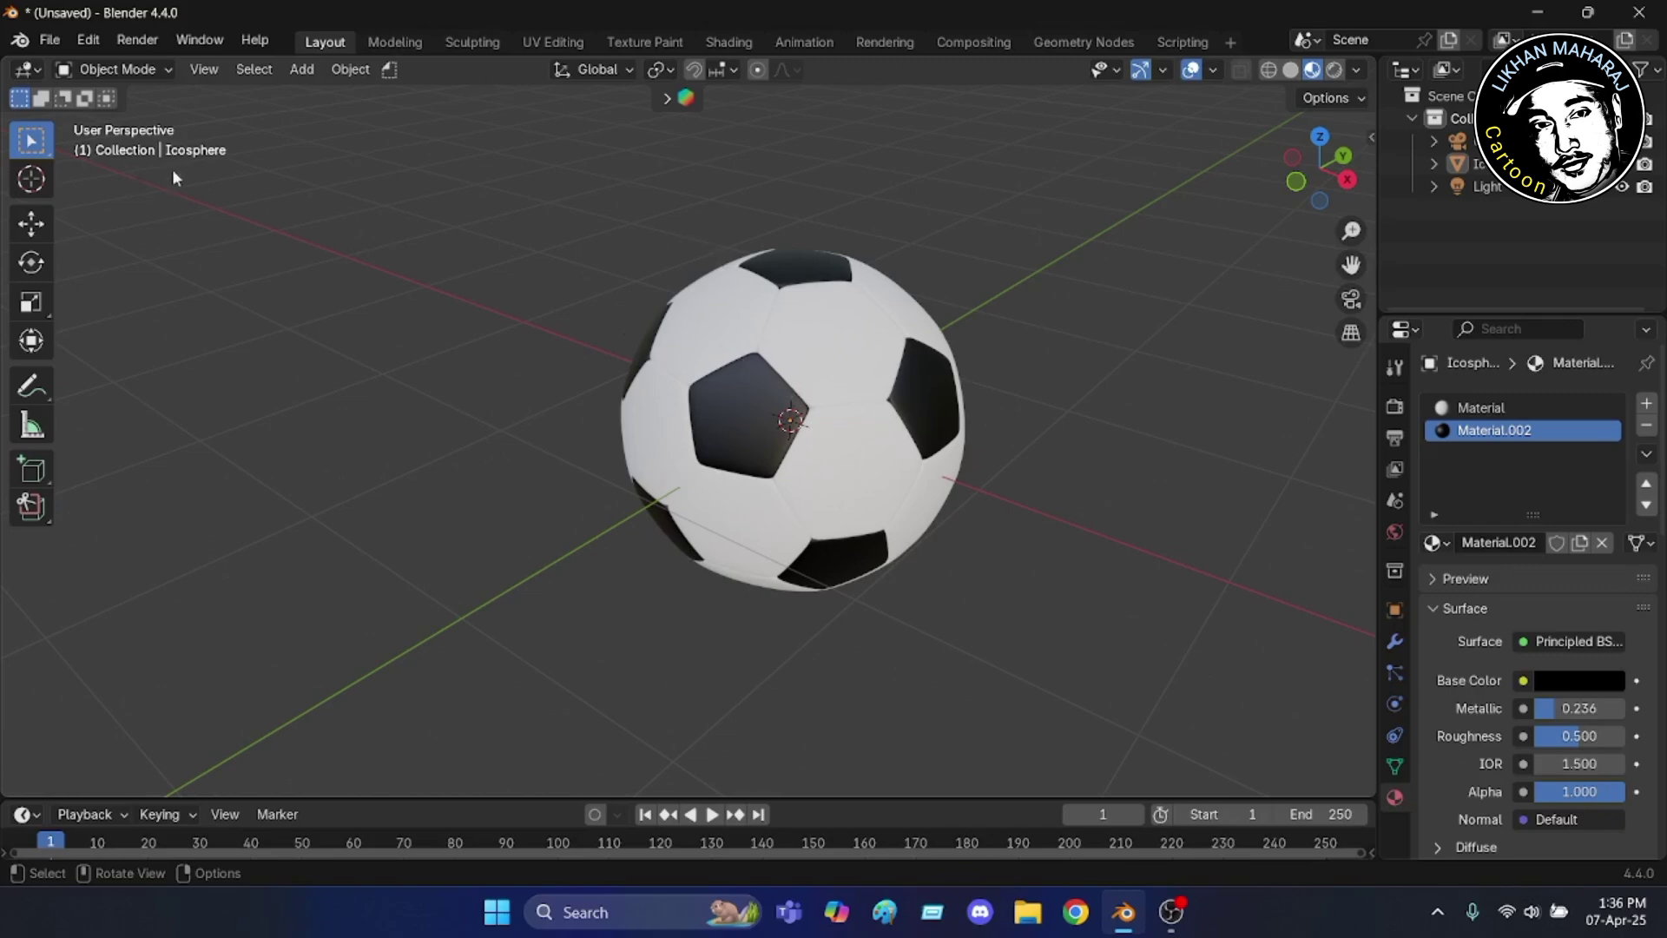
- Start a glTF 2.0 export of the ball and choose the Videos folder as its destination
{"action": "left_click", "coordinate": [54, 44]}
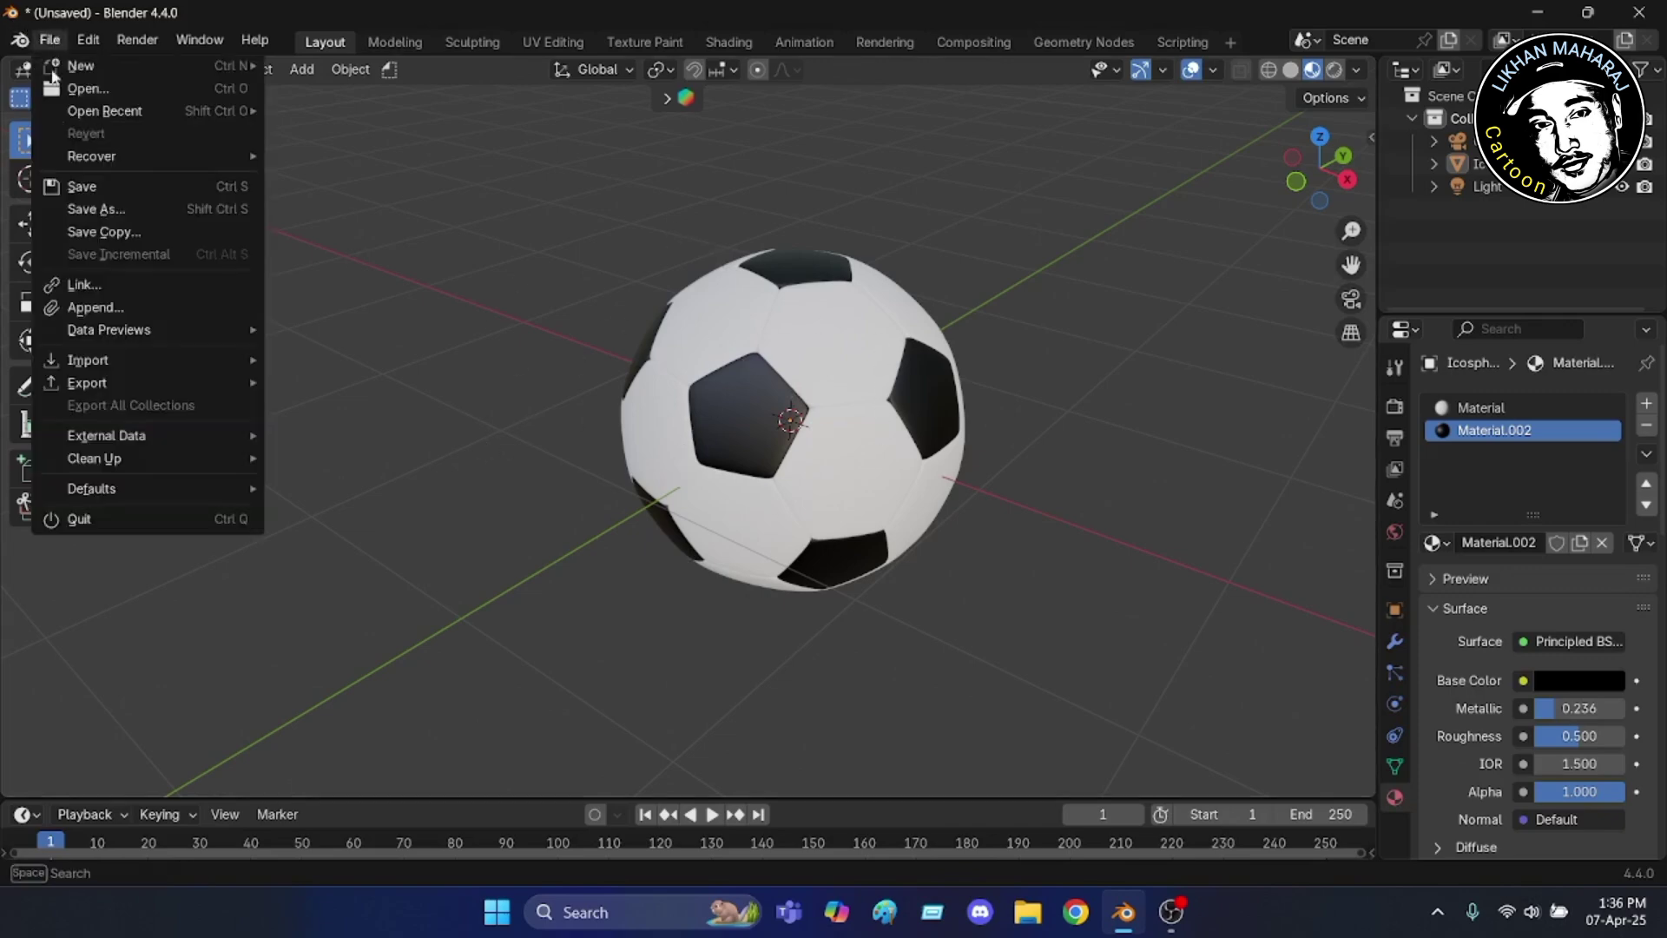
{"action": "mouse_move", "coordinate": [89, 391]}
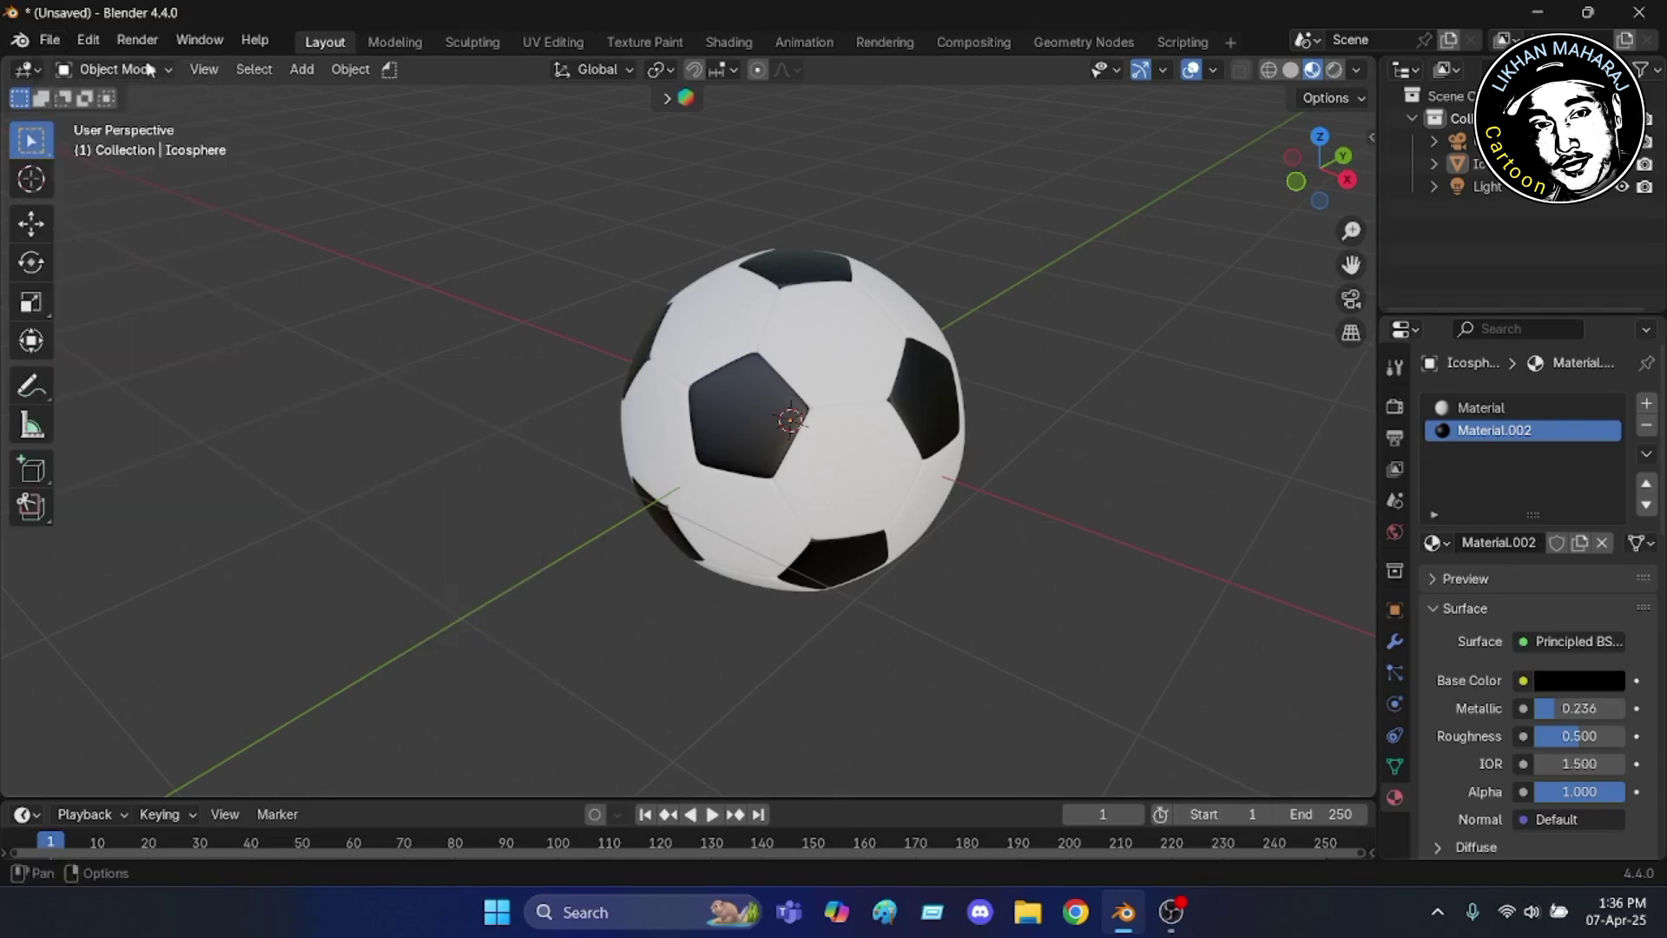
{"action": "left_click", "coordinate": [34, 42]}
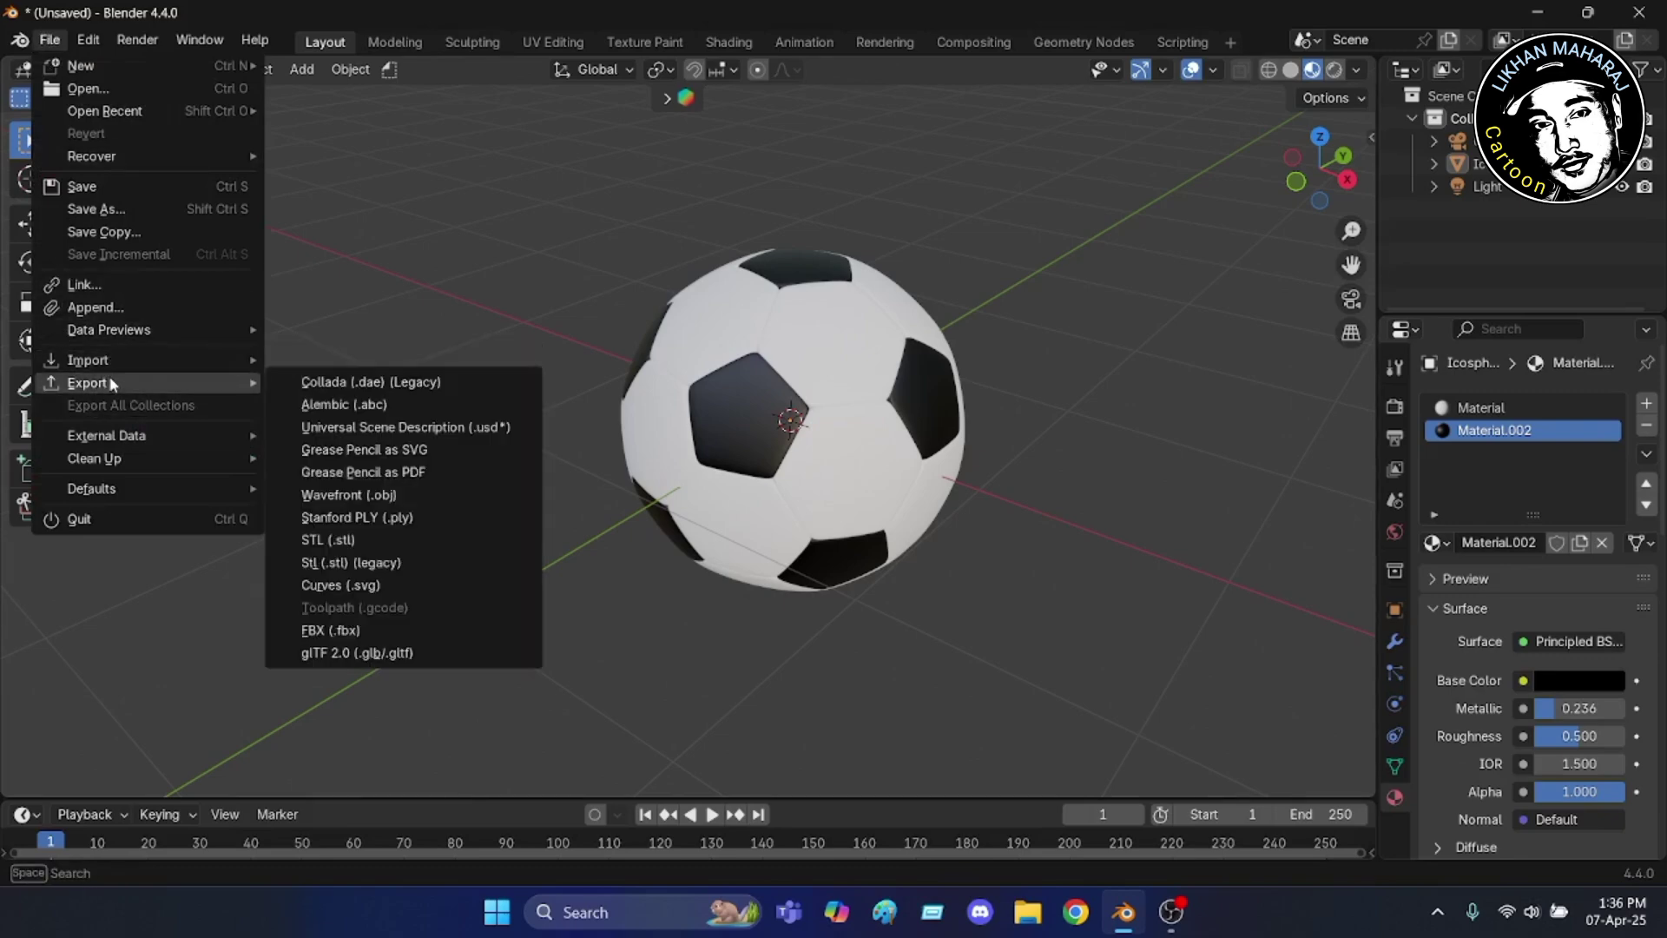
{"action": "left_click", "coordinate": [358, 653]}
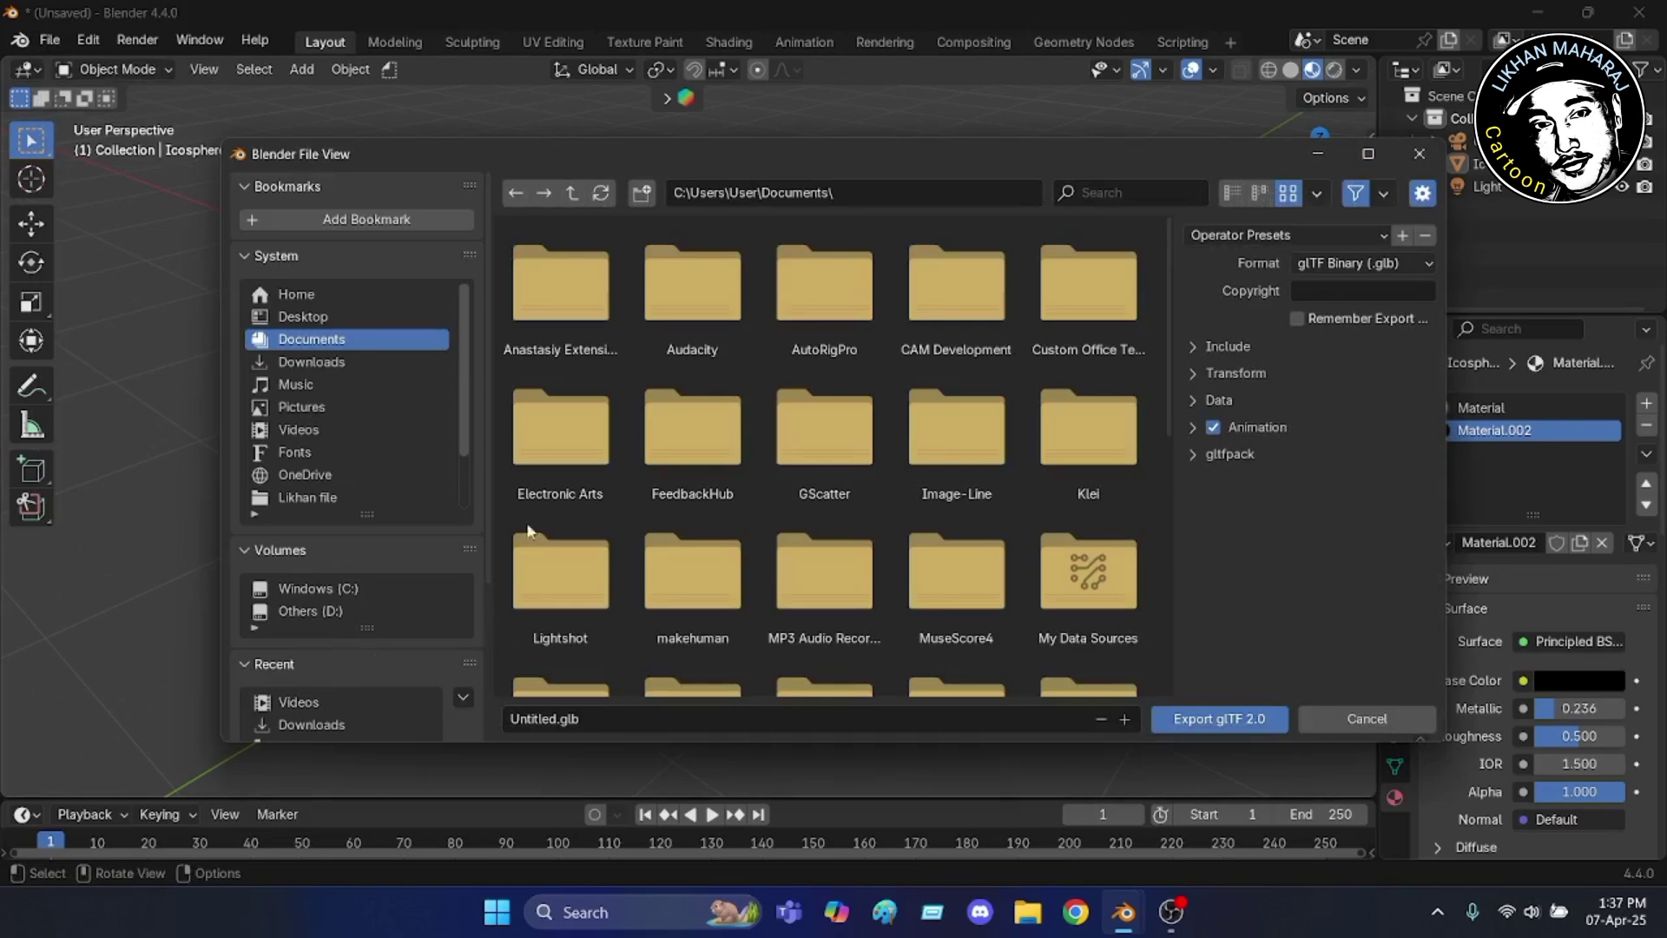
{"action": "left_click", "coordinate": [320, 427]}
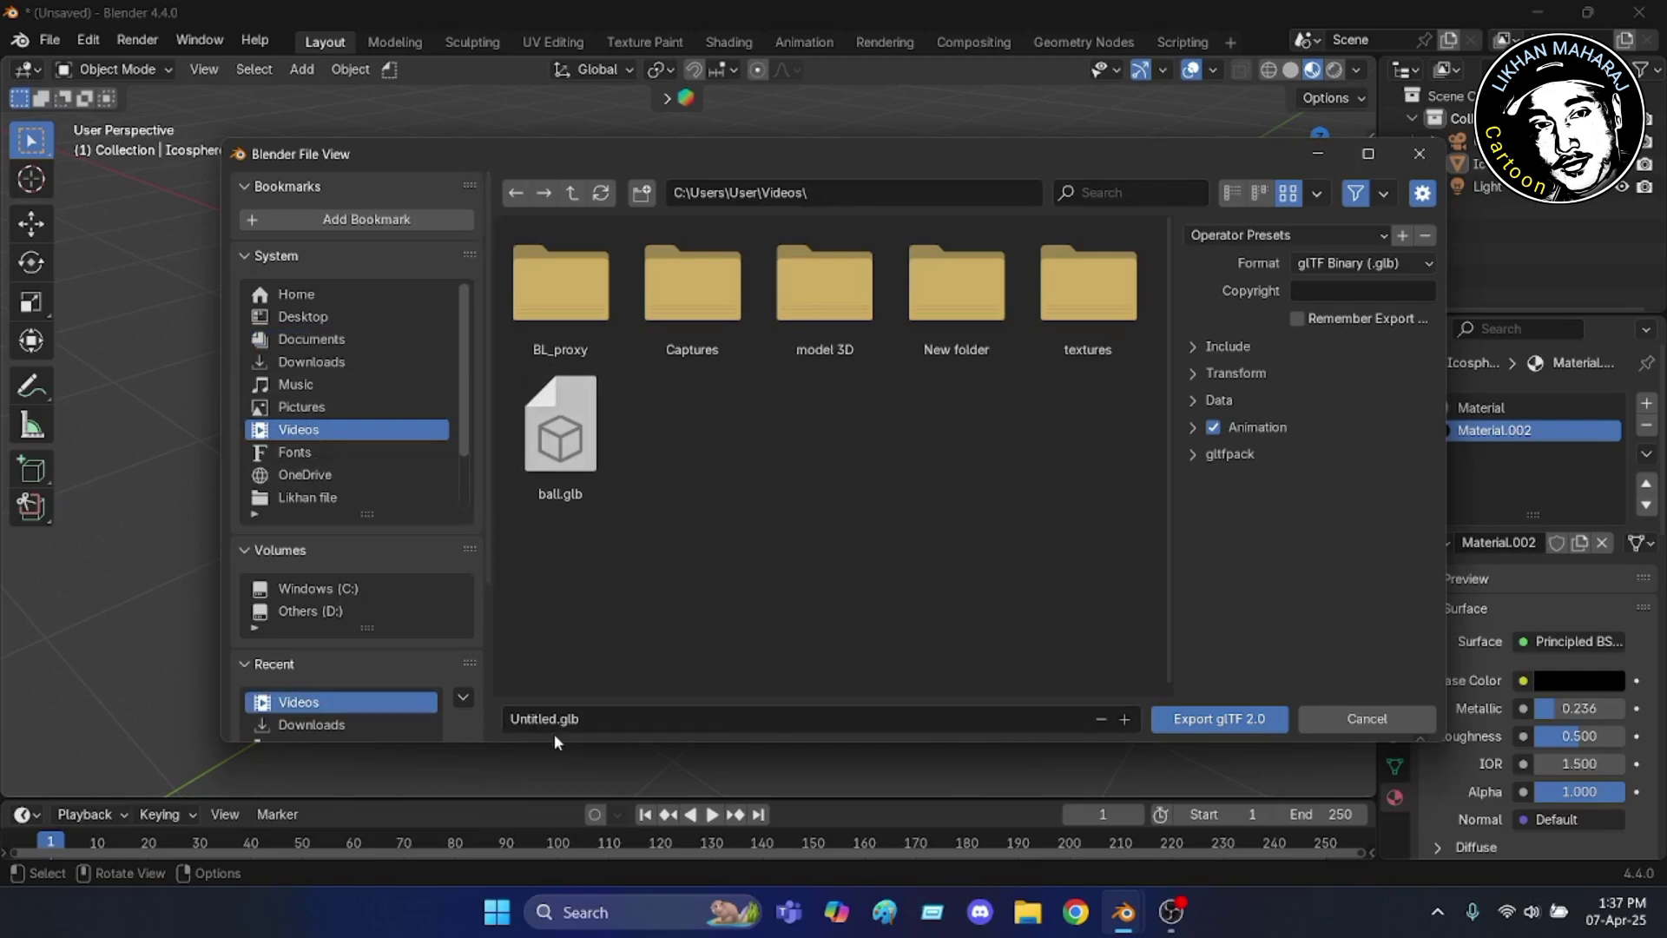
- Name the glTF export file football.glb
{"action": "left_click", "coordinate": [582, 720]}
{"action": "key", "text": "BackSpace"}
{"action": "type", "text": "fo"}
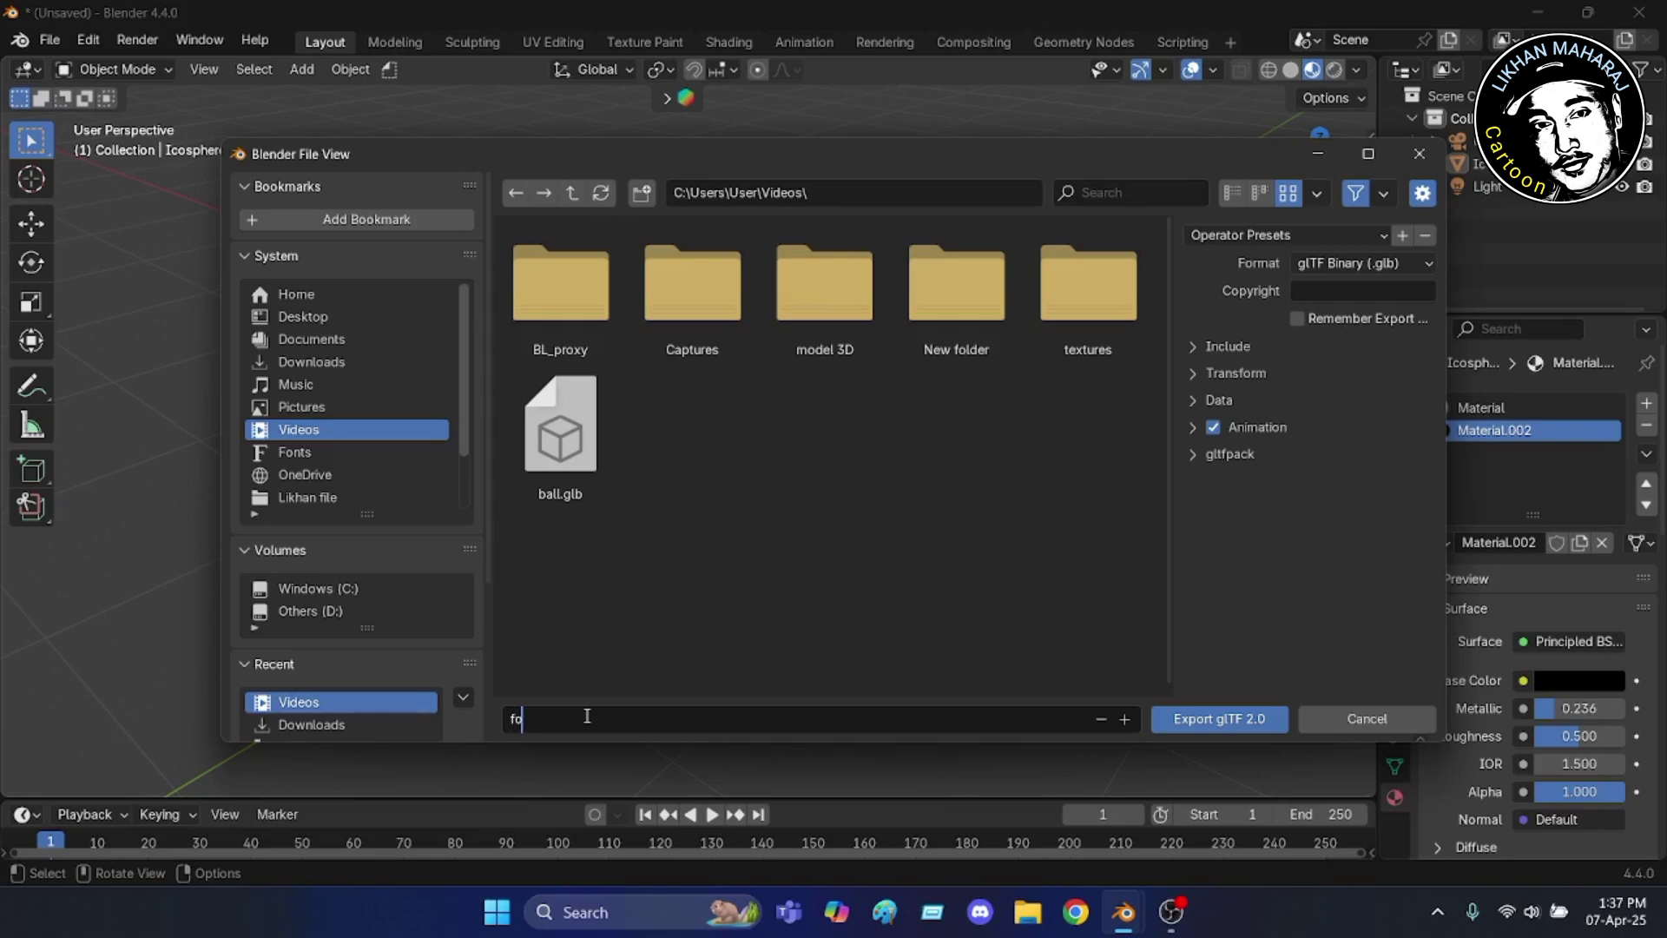
{"action": "type", "text": "otball"}
{"action": "left_click", "coordinate": [655, 644]}
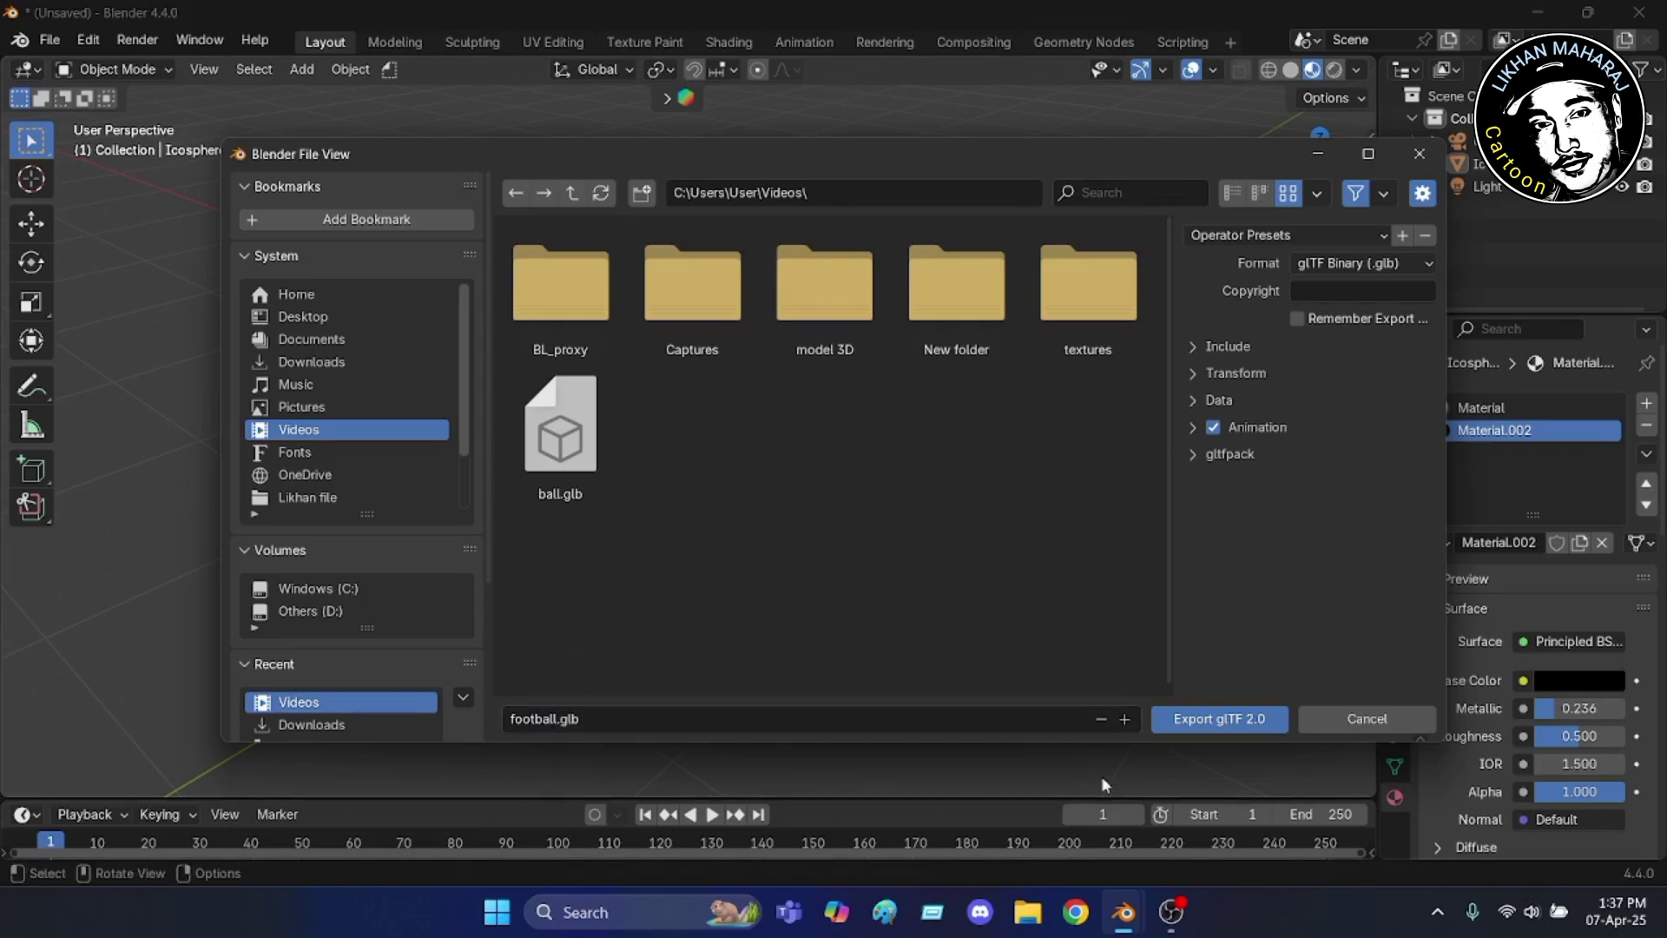
- Export the ball as football.glb in glTF Binary format to the Videos folder
{"action": "left_click", "coordinate": [1219, 719]}
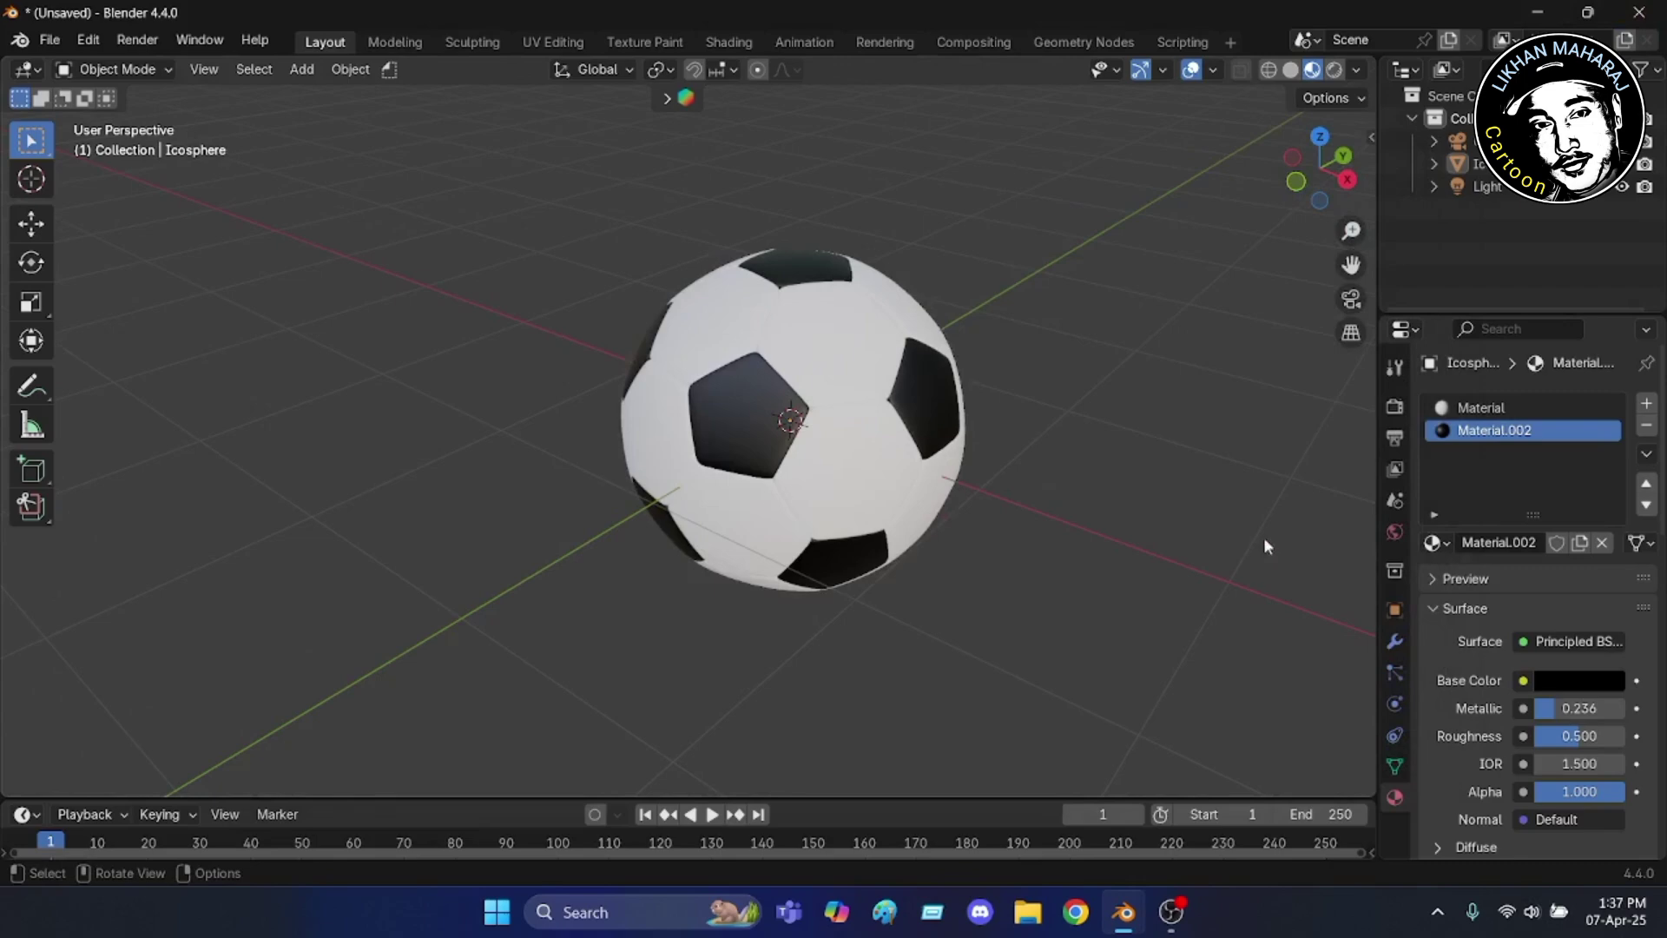
- Look at the ball through the scene camera and display it in Rendered shading
{"action": "left_click", "coordinate": [1351, 299]}
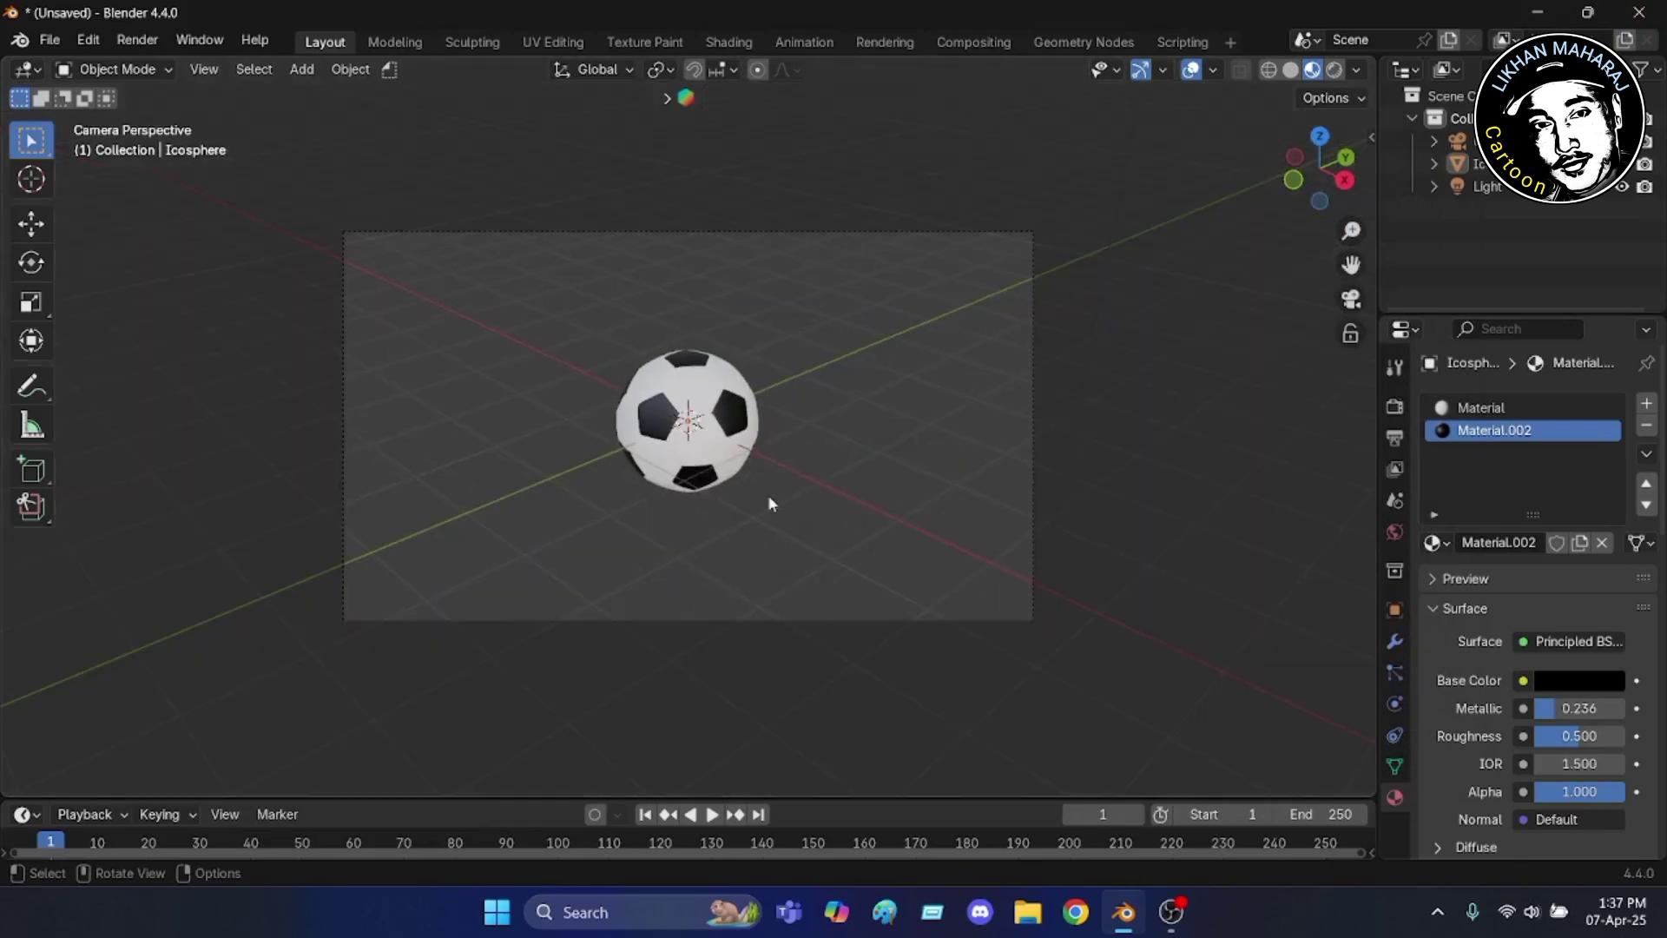
{"action": "scroll", "coordinate": [216, 452], "scroll_direction": "down", "scroll_amount": 2}
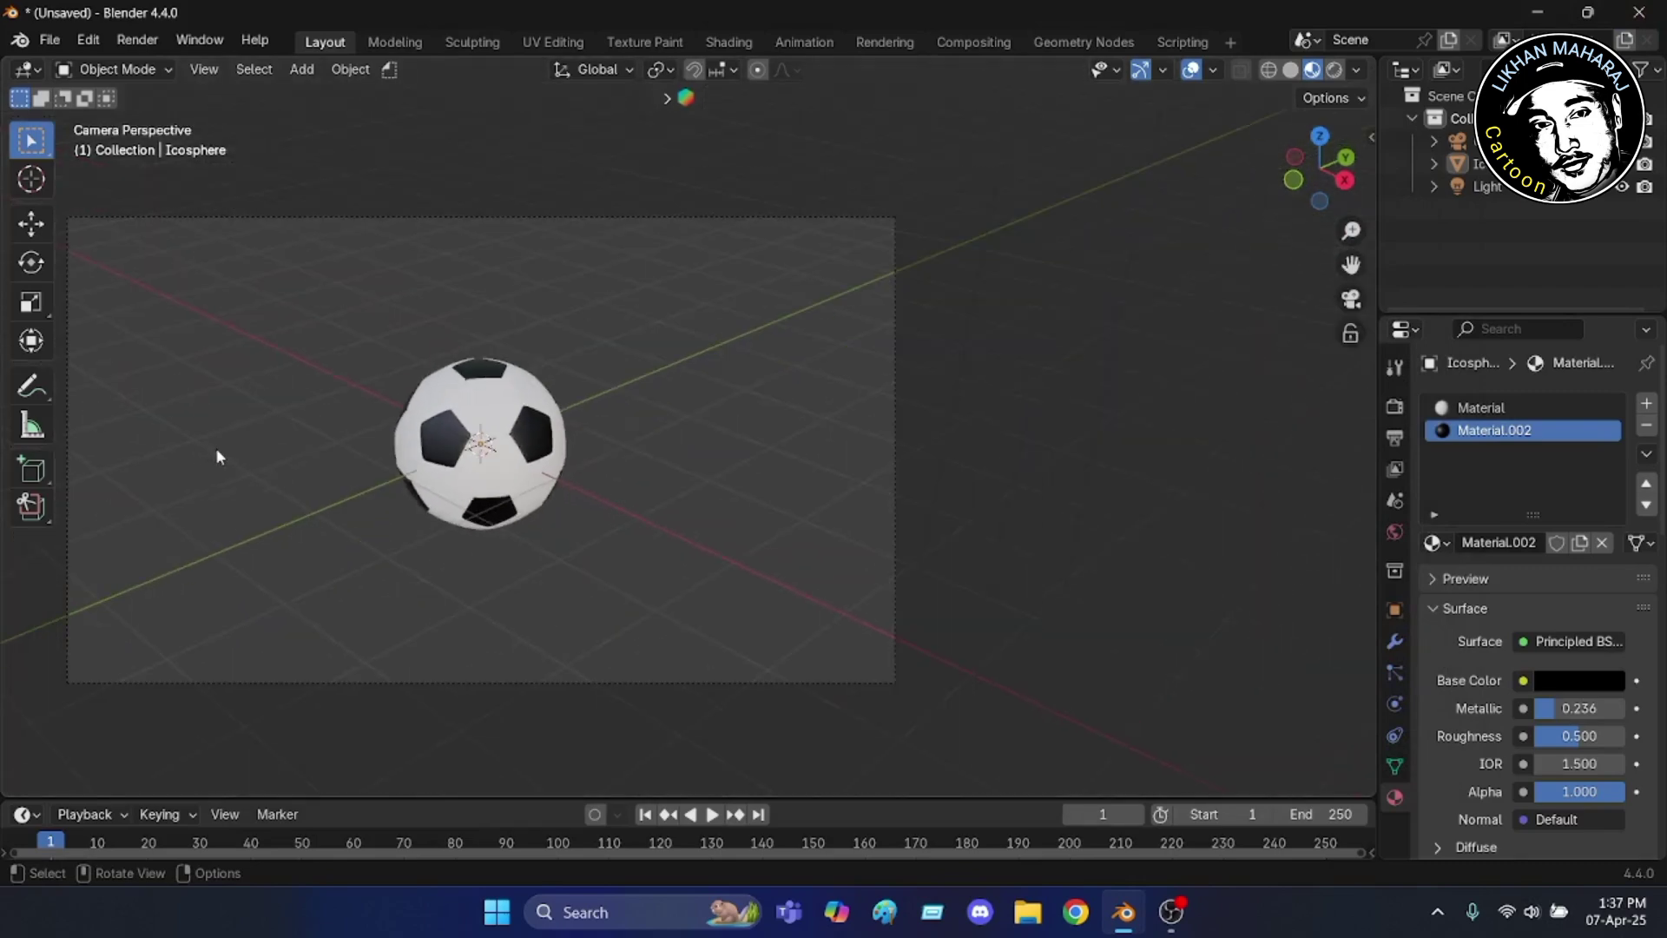
{"action": "scroll", "coordinate": [1129, 429], "scroll_direction": "down", "scroll_amount": 4}
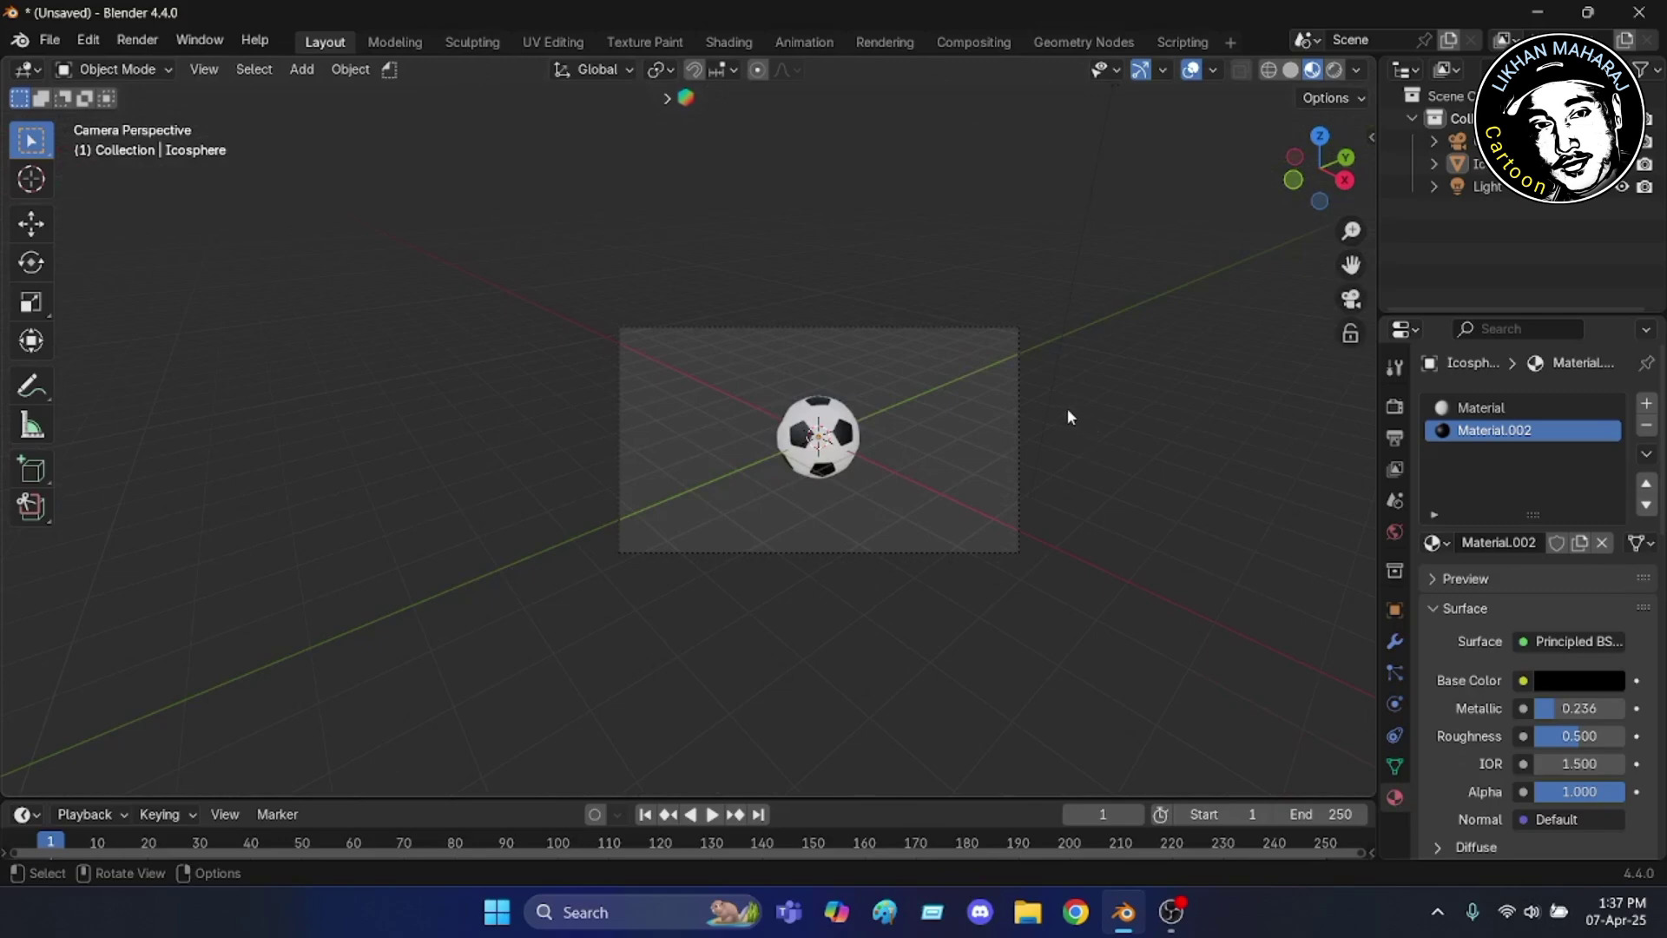
{"action": "scroll", "coordinate": [1067, 408], "scroll_direction": "up", "scroll_amount": 3}
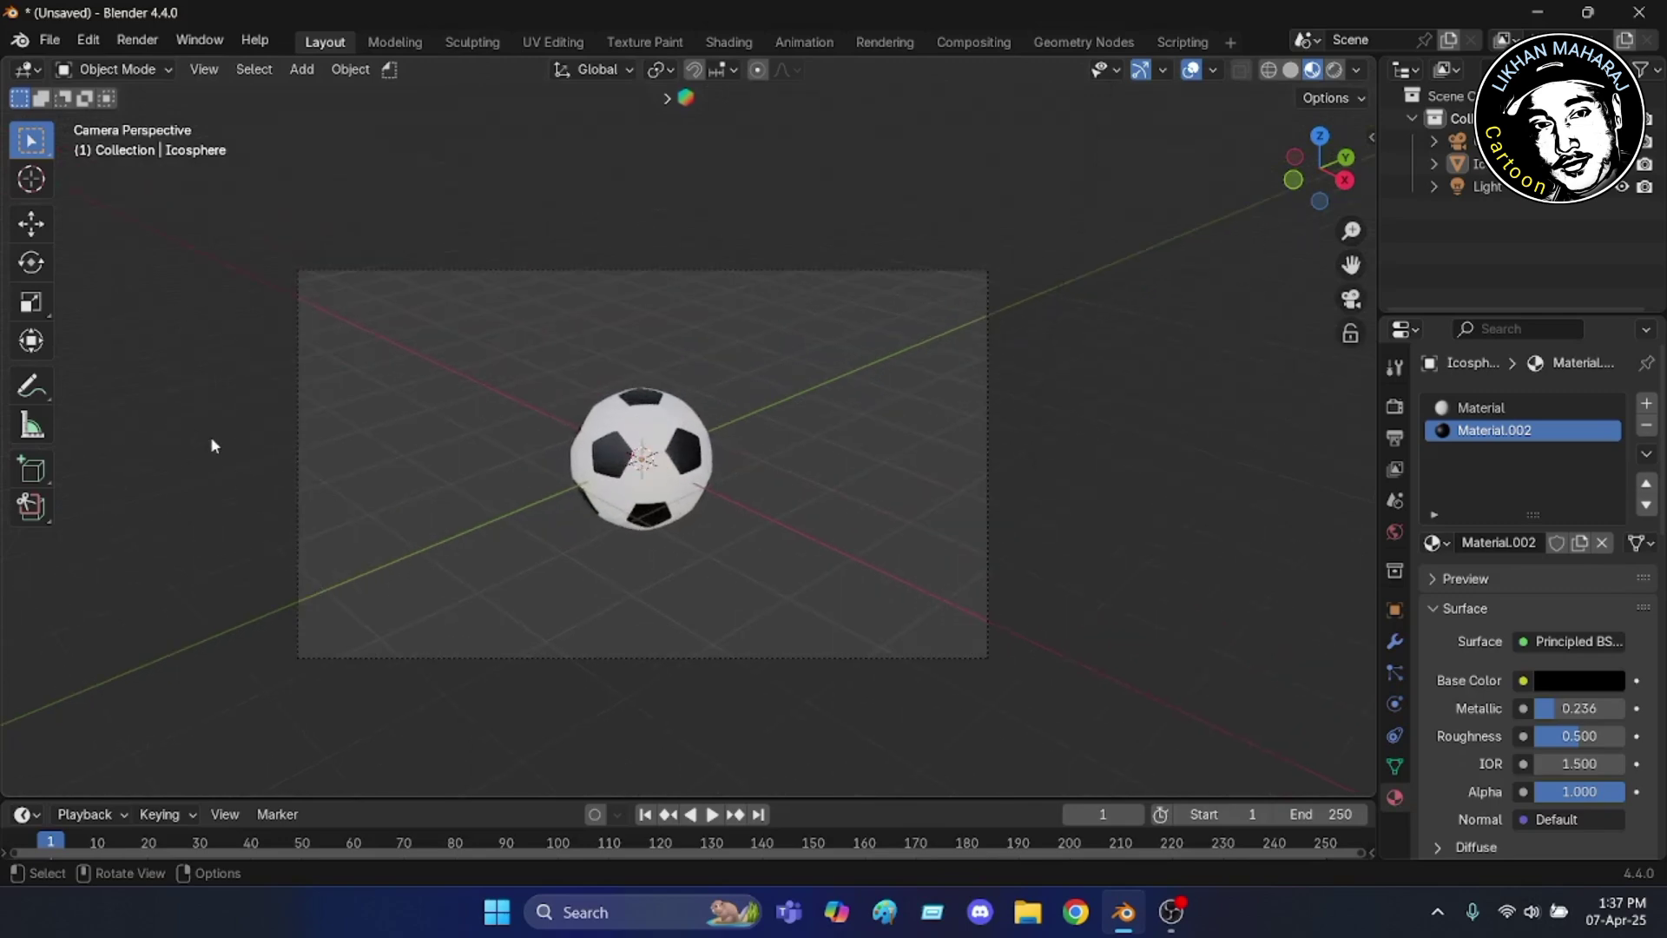
{"action": "scroll", "coordinate": [211, 438], "scroll_direction": "up", "scroll_amount": 2}
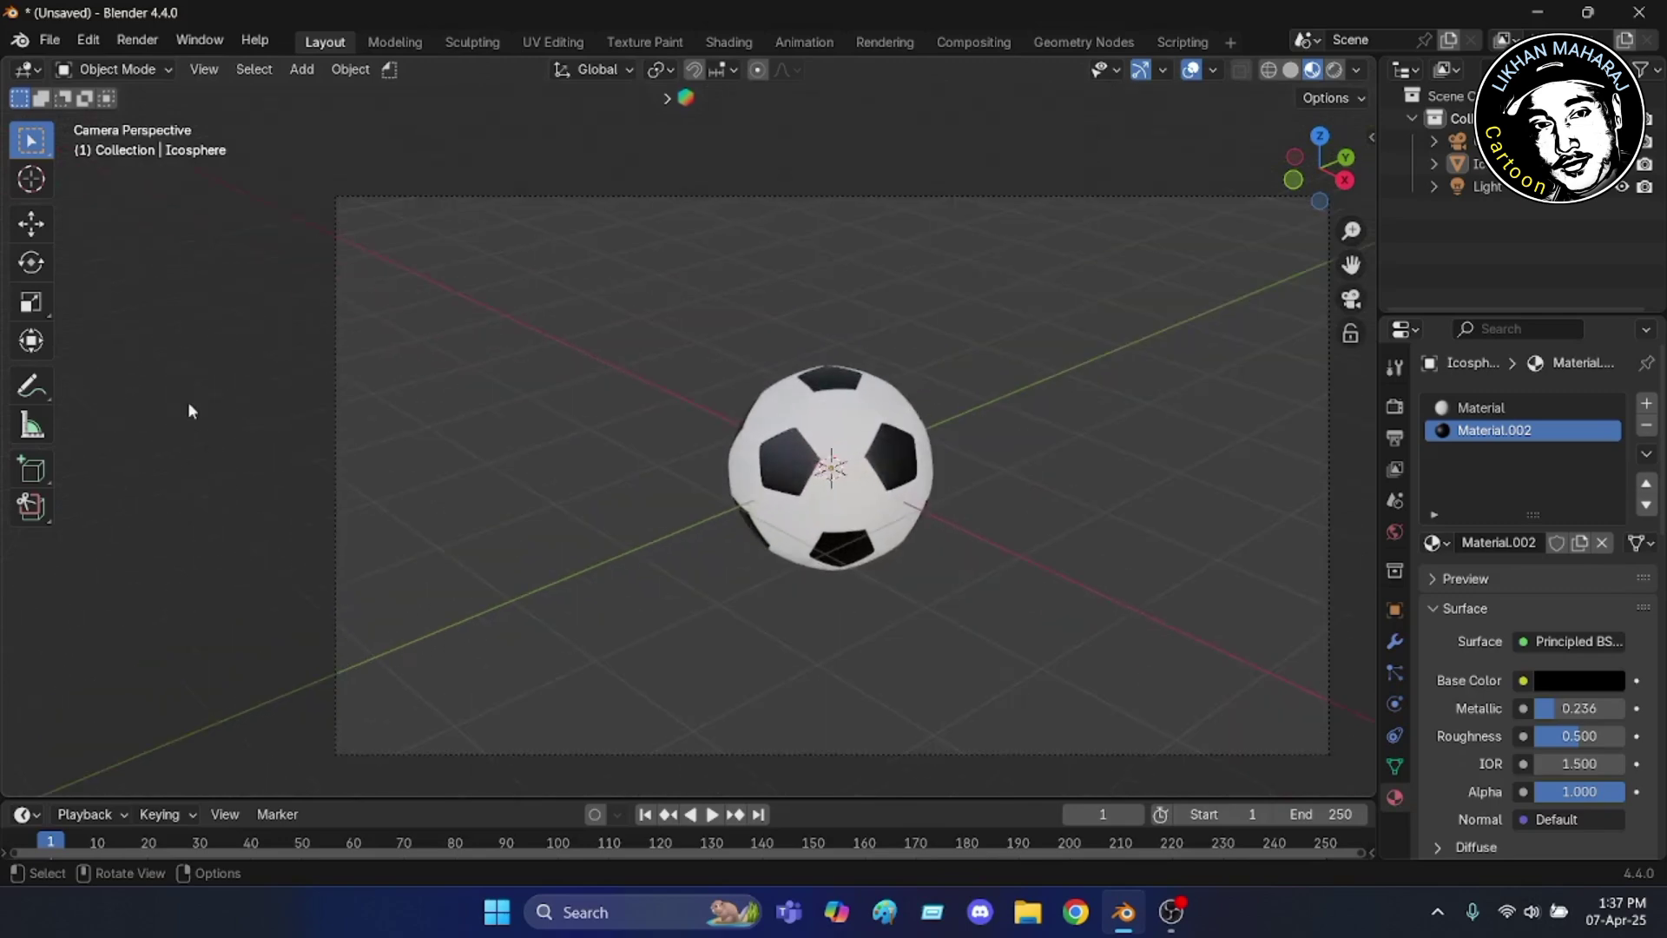
{"action": "scroll", "coordinate": [200, 401], "scroll_direction": "down", "scroll_amount": 1}
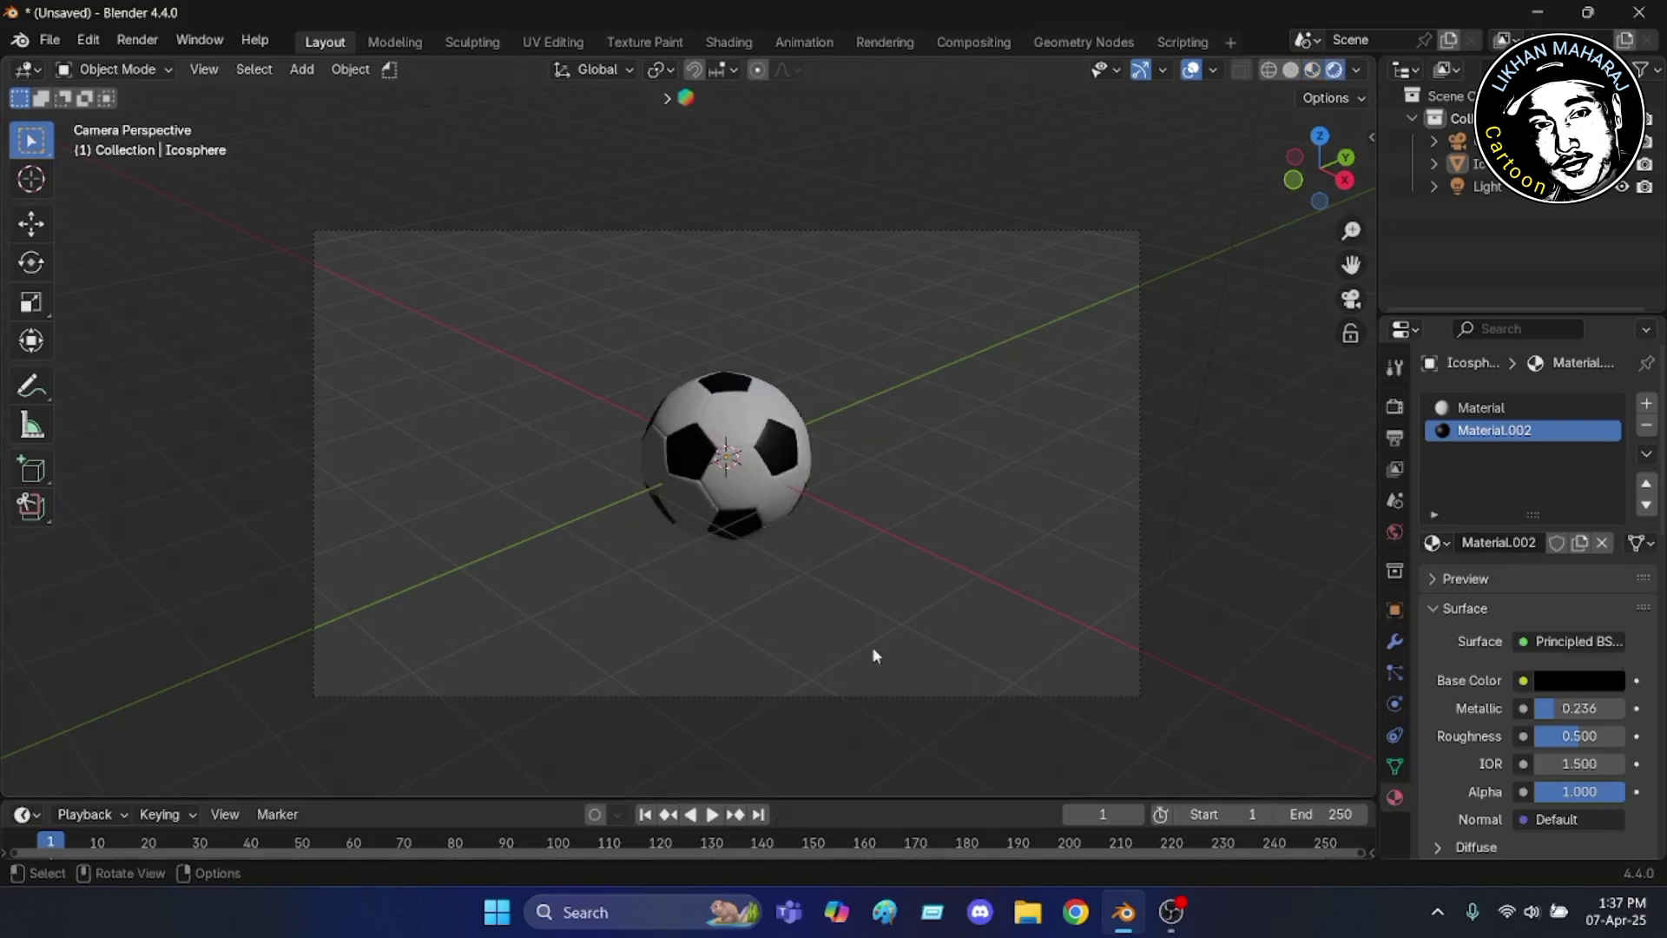
{"action": "scroll", "coordinate": [673, 491], "scroll_direction": "up", "scroll_amount": 2}
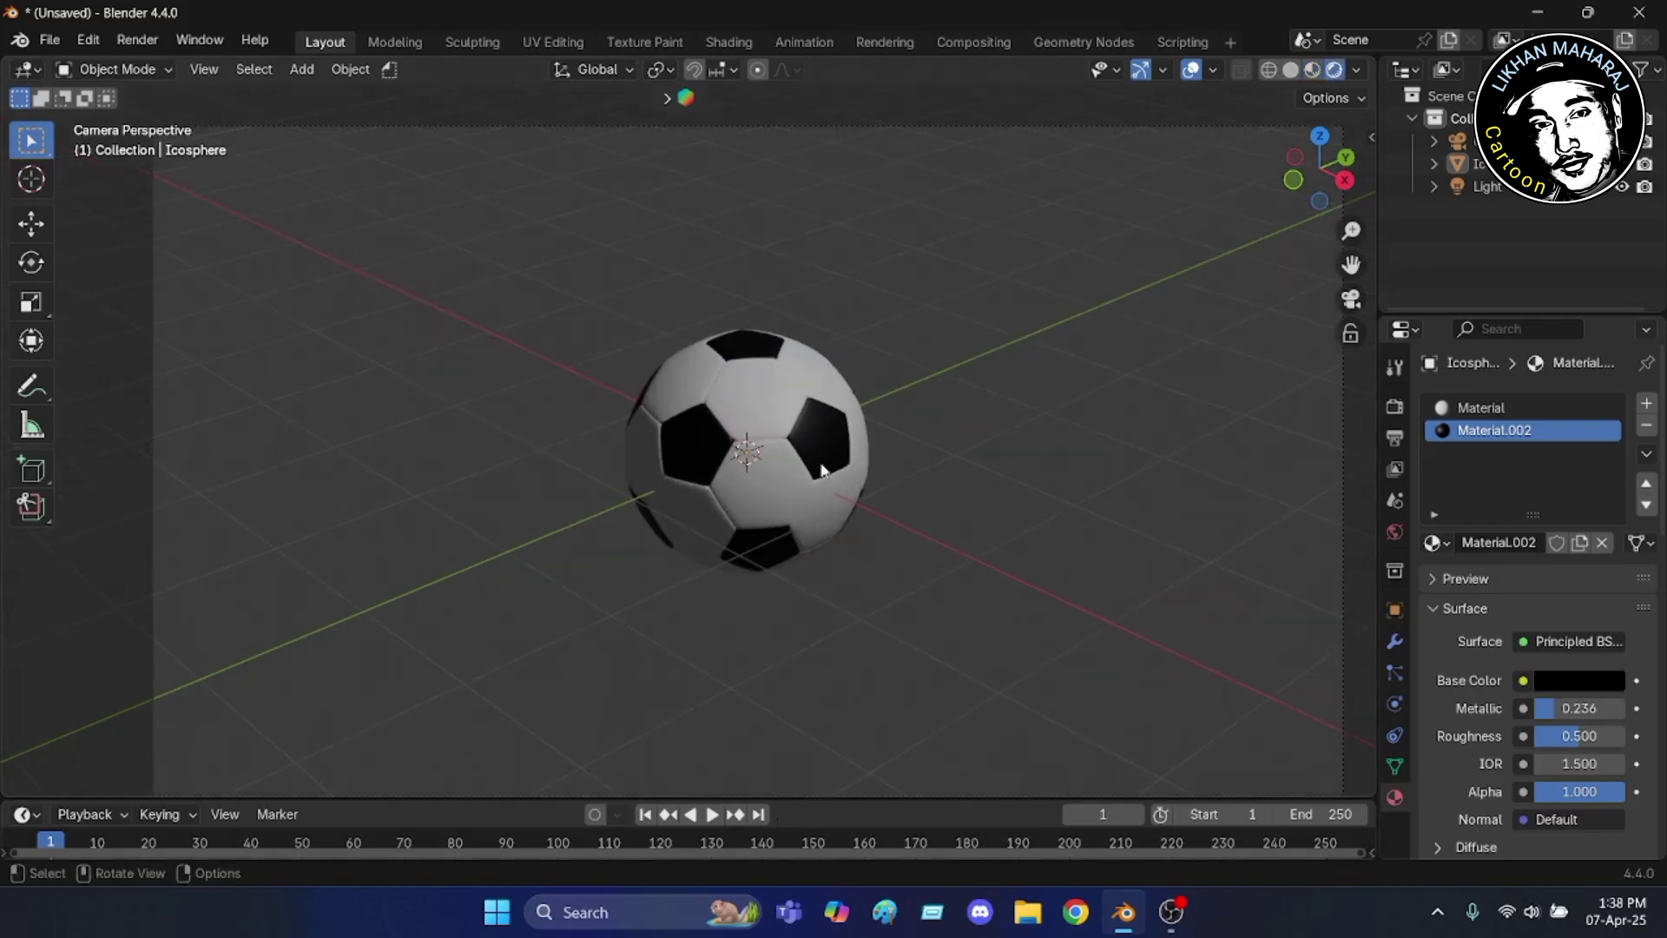
{"action": "scroll", "coordinate": [756, 519], "scroll_direction": "down", "scroll_amount": 1}
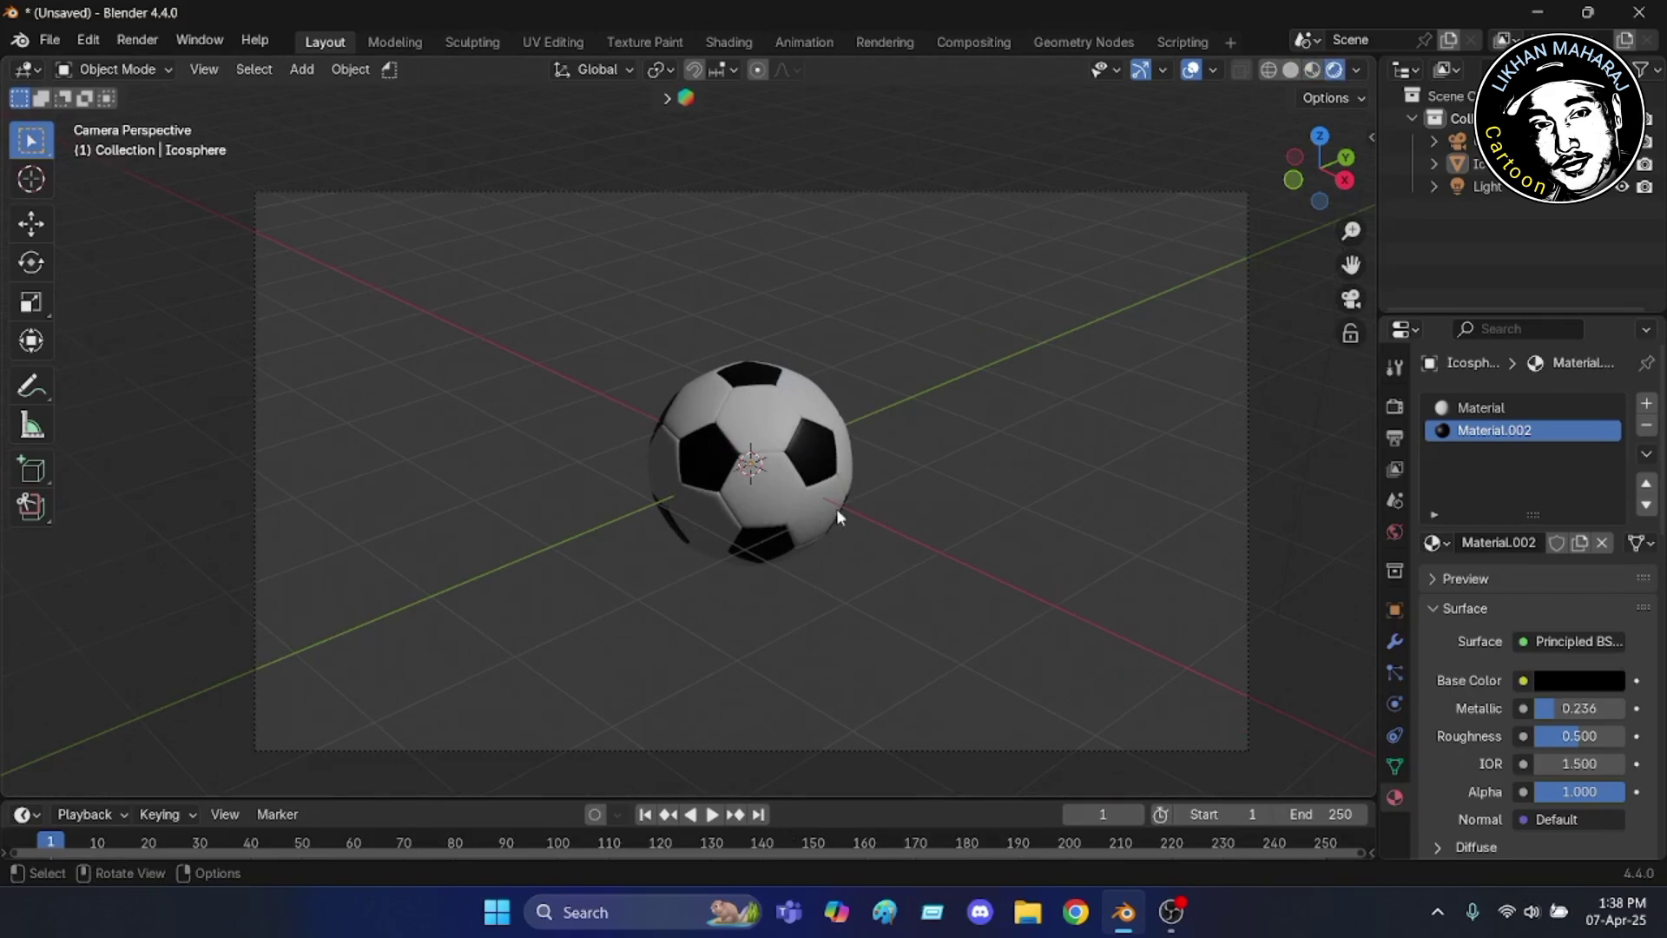
{"action": "scroll", "coordinate": [831, 521], "scroll_direction": "up", "scroll_amount": 1}
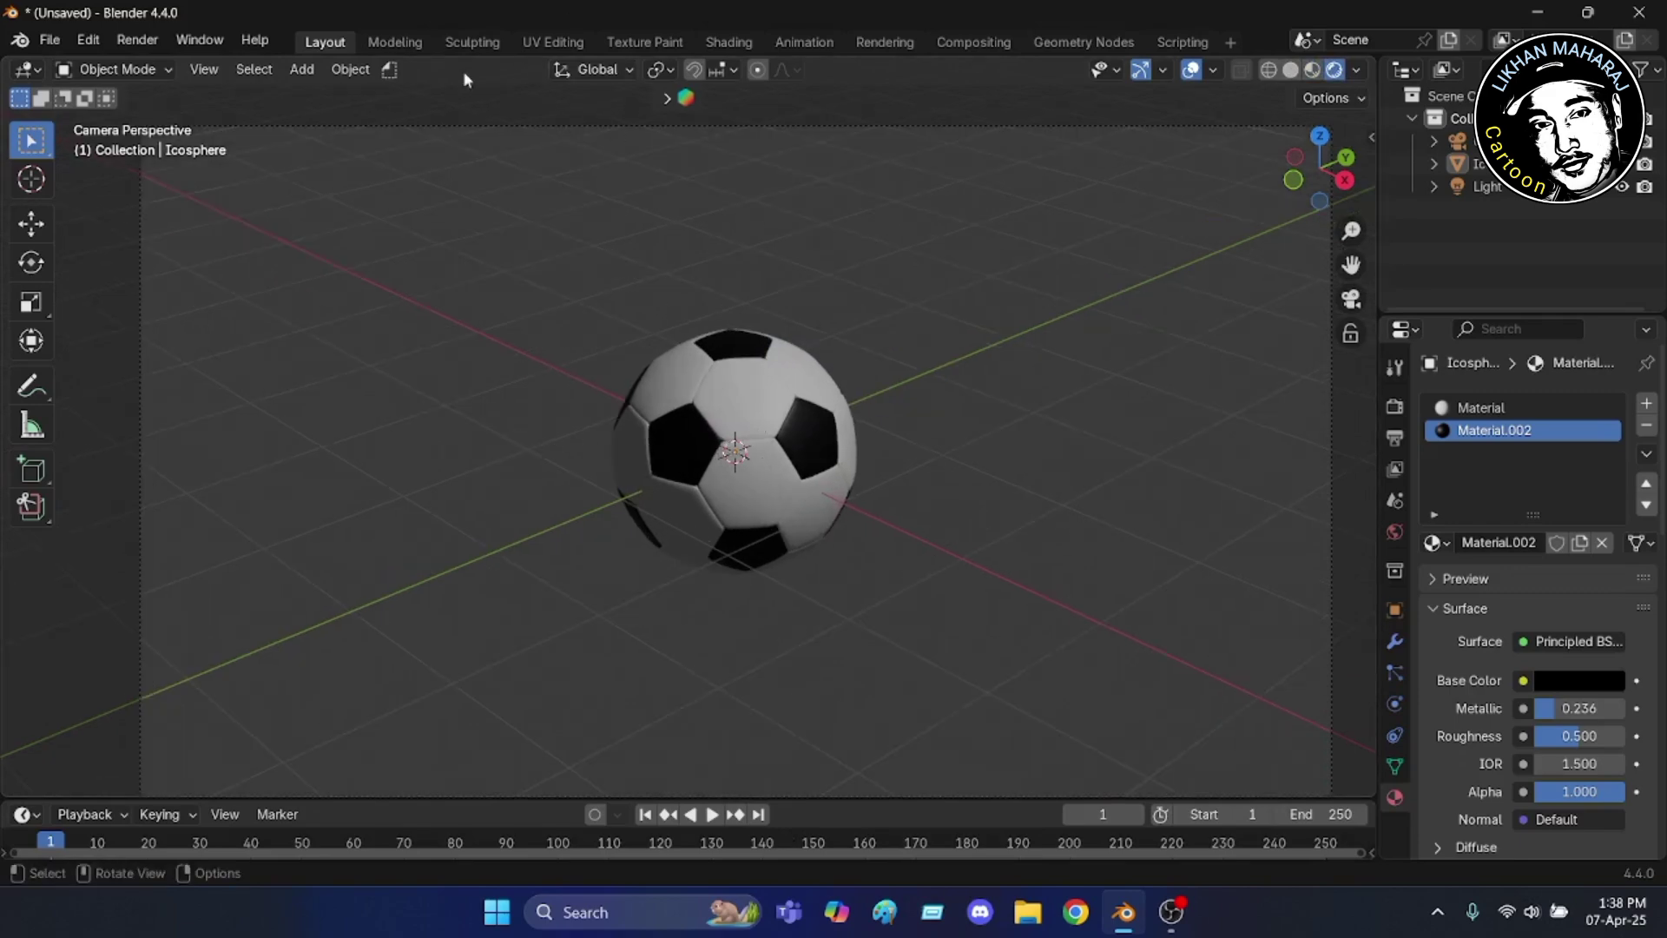
{"action": "scroll", "coordinate": [709, 493], "scroll_direction": "down", "scroll_amount": 2}
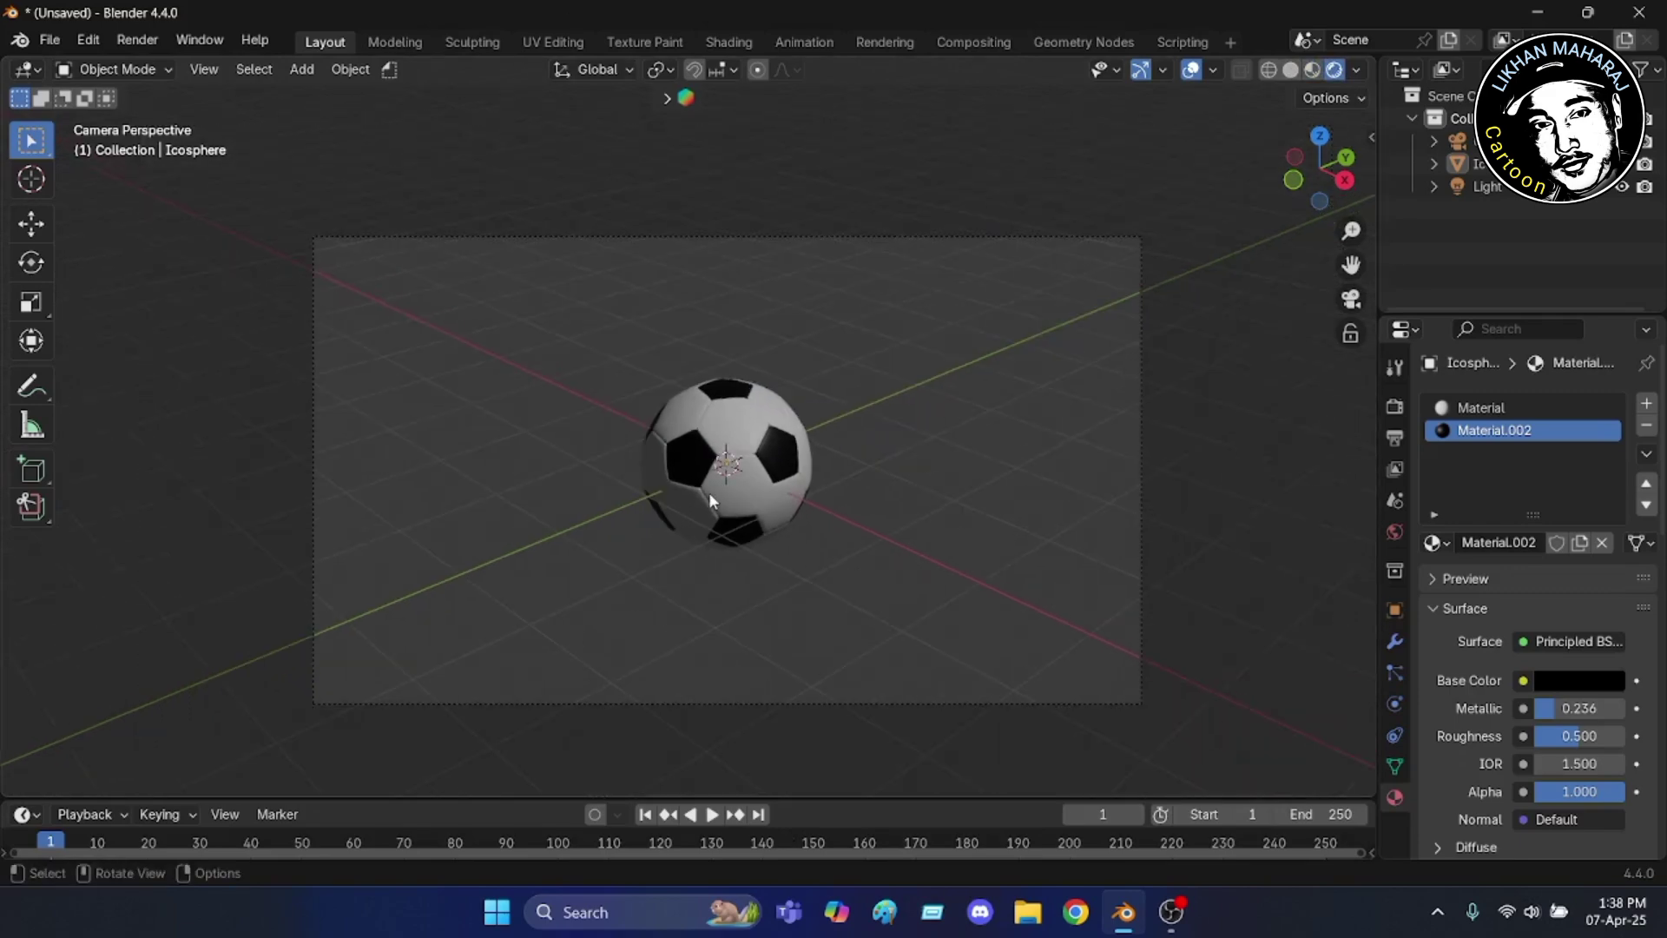
- Lock the camera to the view and bring it closer so the ball appears larger within the camera frame
{"action": "left_click", "coordinate": [1351, 333]}
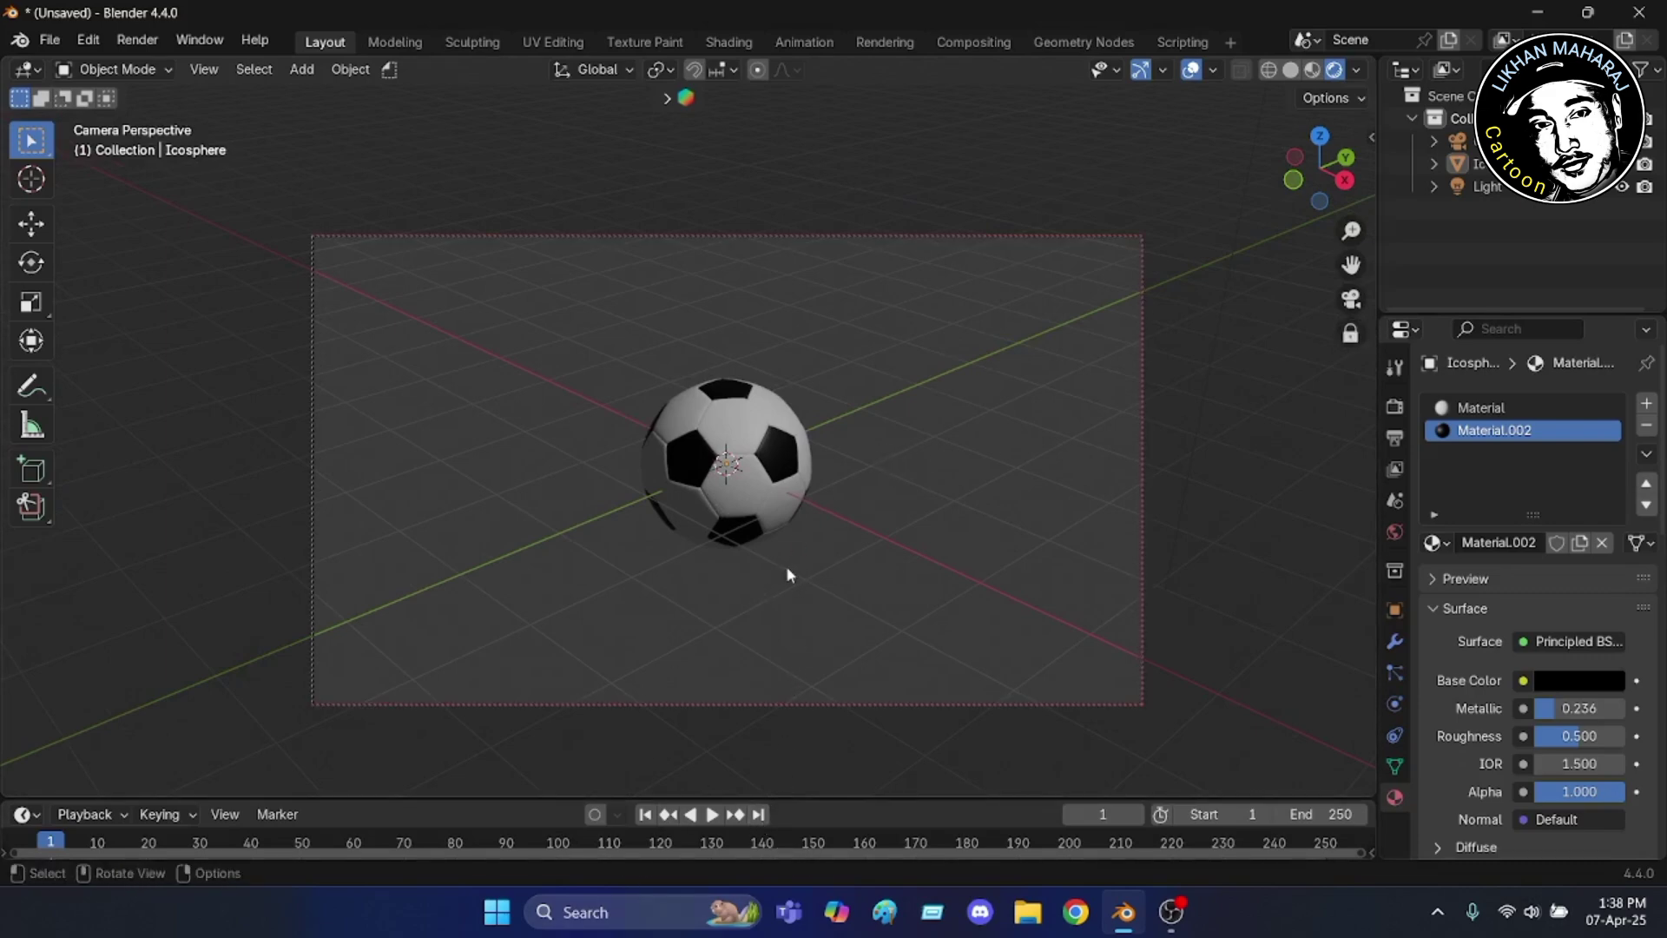
{"action": "scroll", "coordinate": [792, 563], "scroll_direction": "up", "scroll_amount": 3}
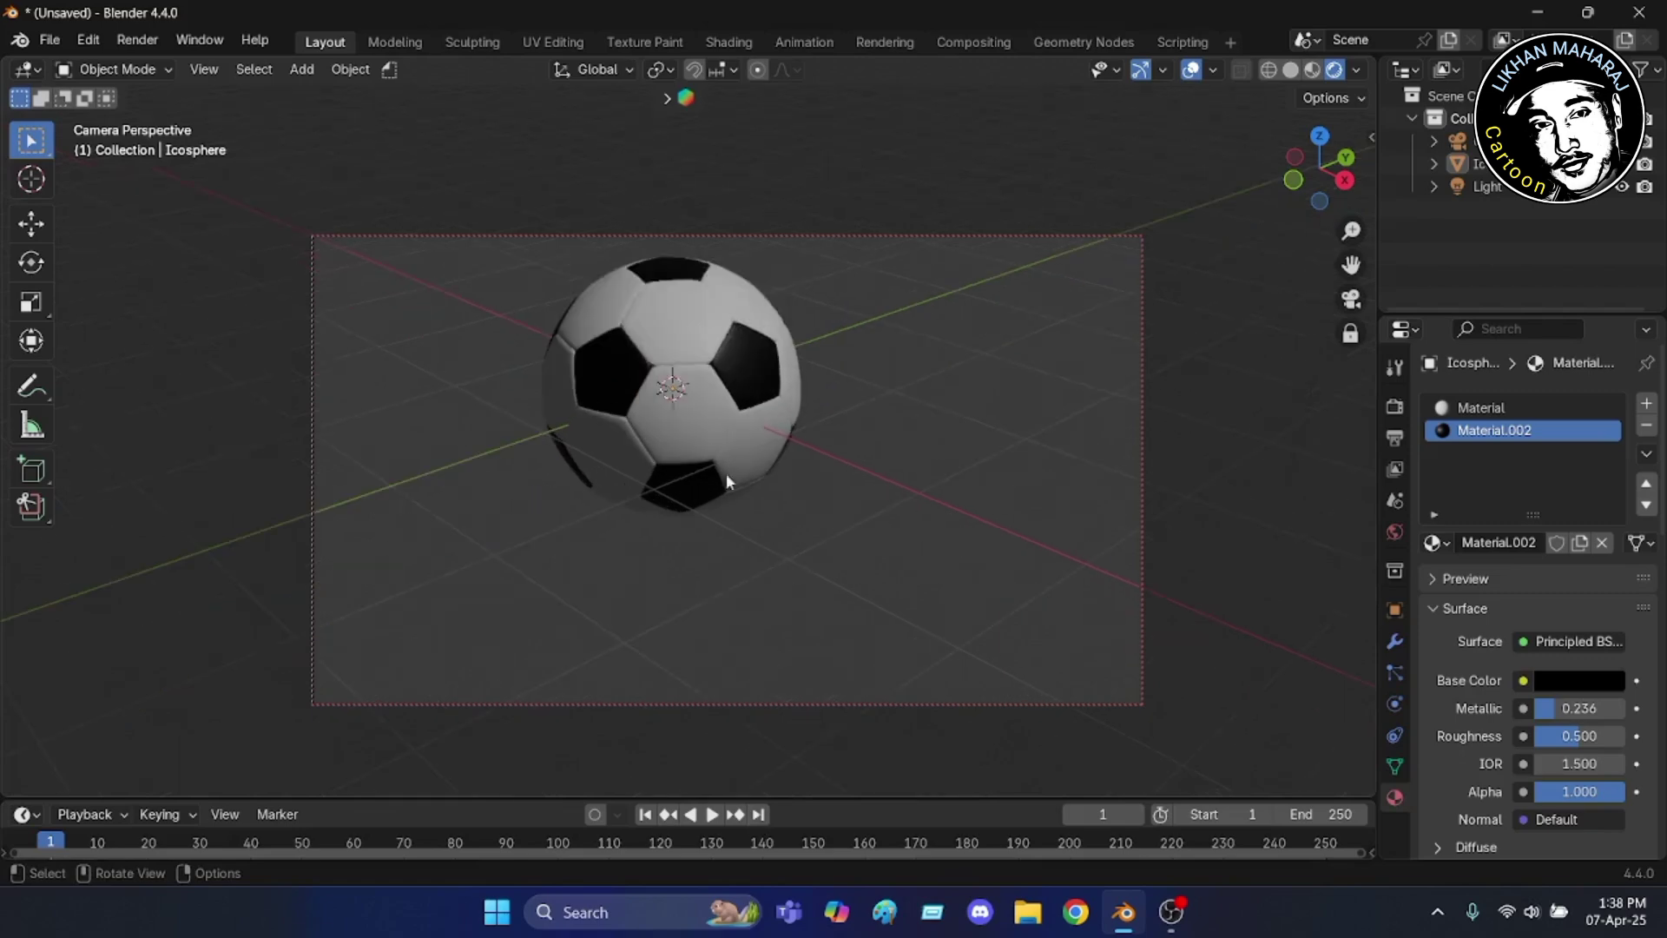
{"action": "scroll", "coordinate": [560, 297], "scroll_direction": "up", "scroll_amount": 2}
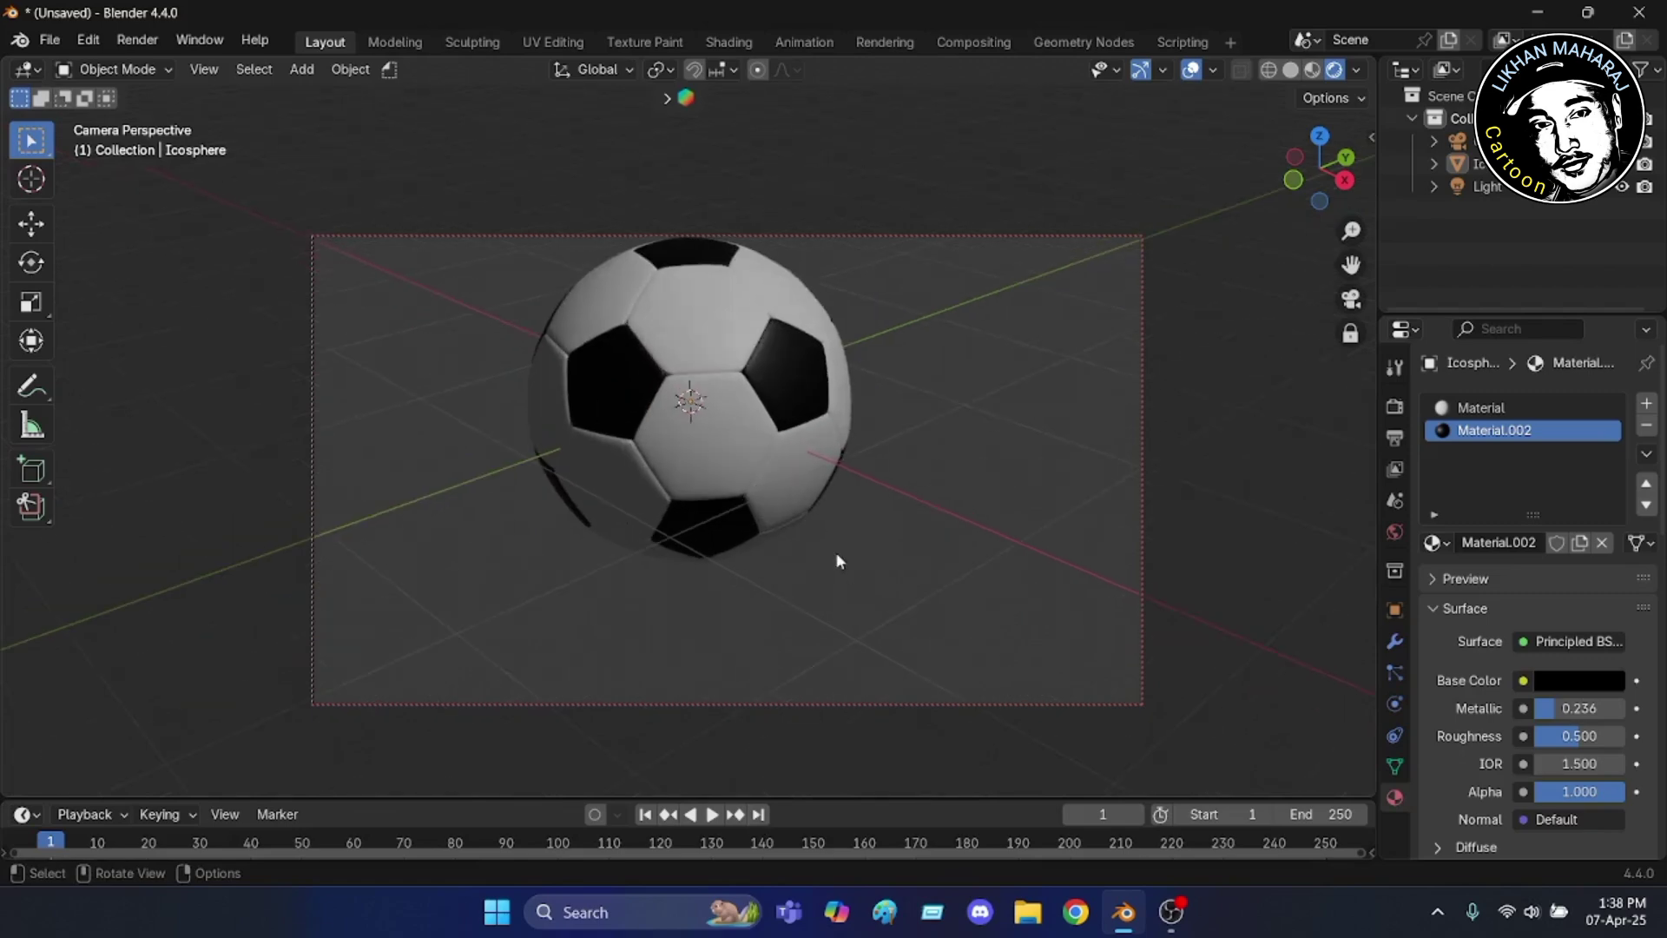
{"action": "scroll", "coordinate": [834, 539], "scroll_direction": "down", "scroll_amount": 4}
{"action": "scroll", "coordinate": [829, 513], "scroll_direction": "up", "scroll_amount": 3}
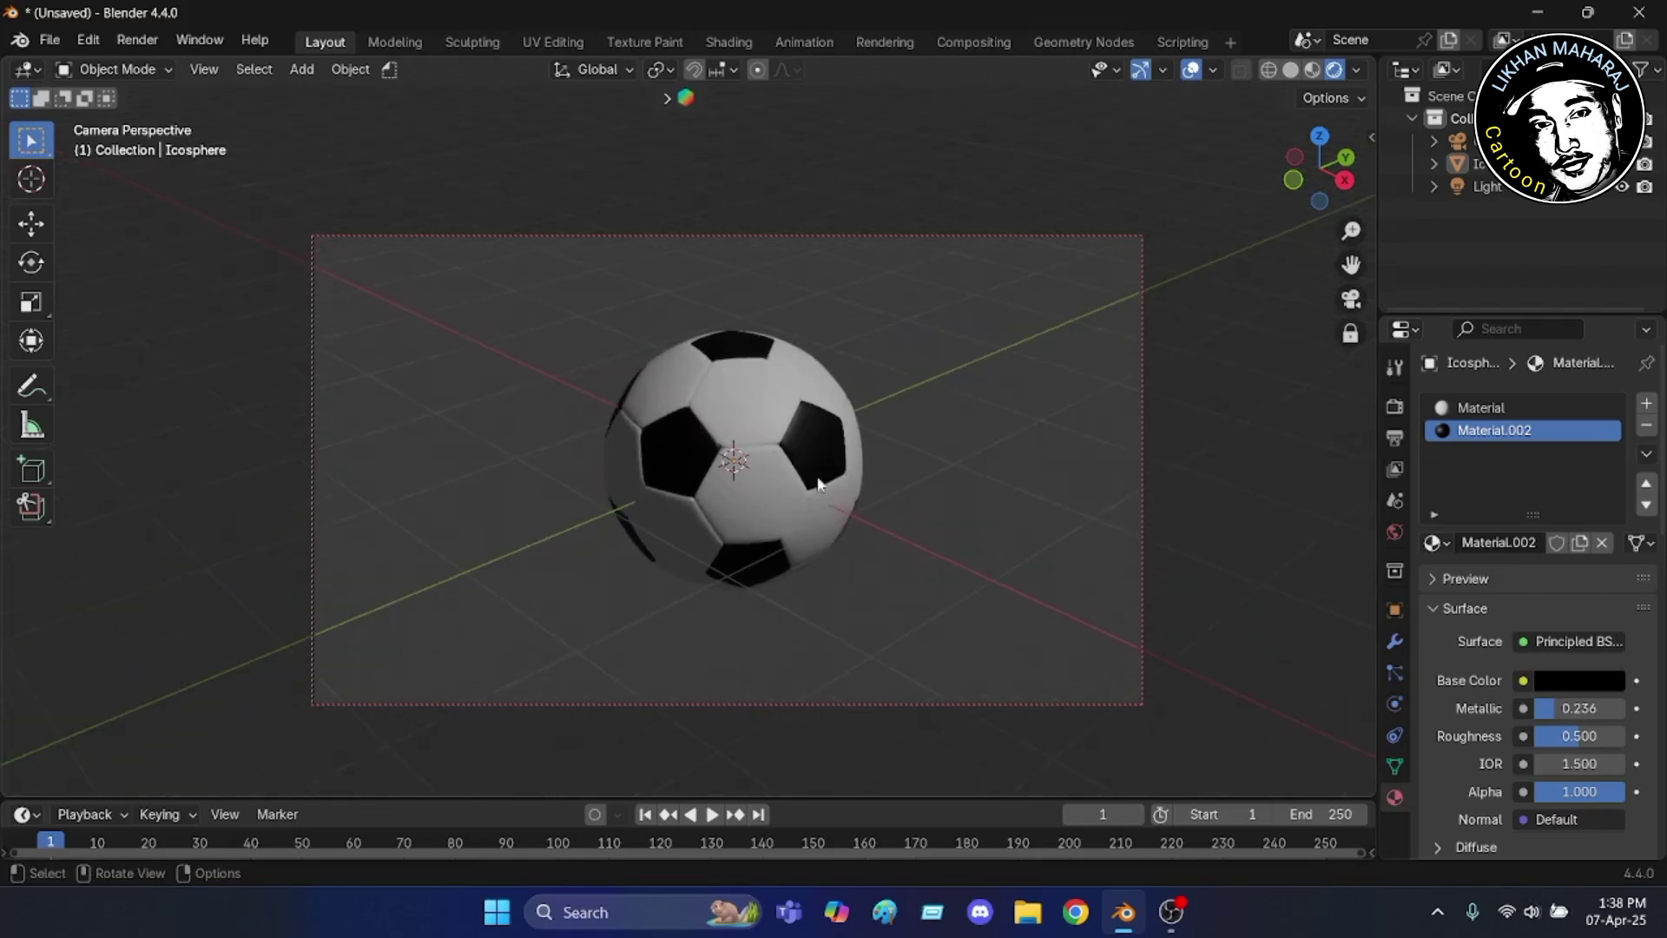
{"action": "scroll", "coordinate": [831, 438], "scroll_direction": "up", "scroll_amount": 2}
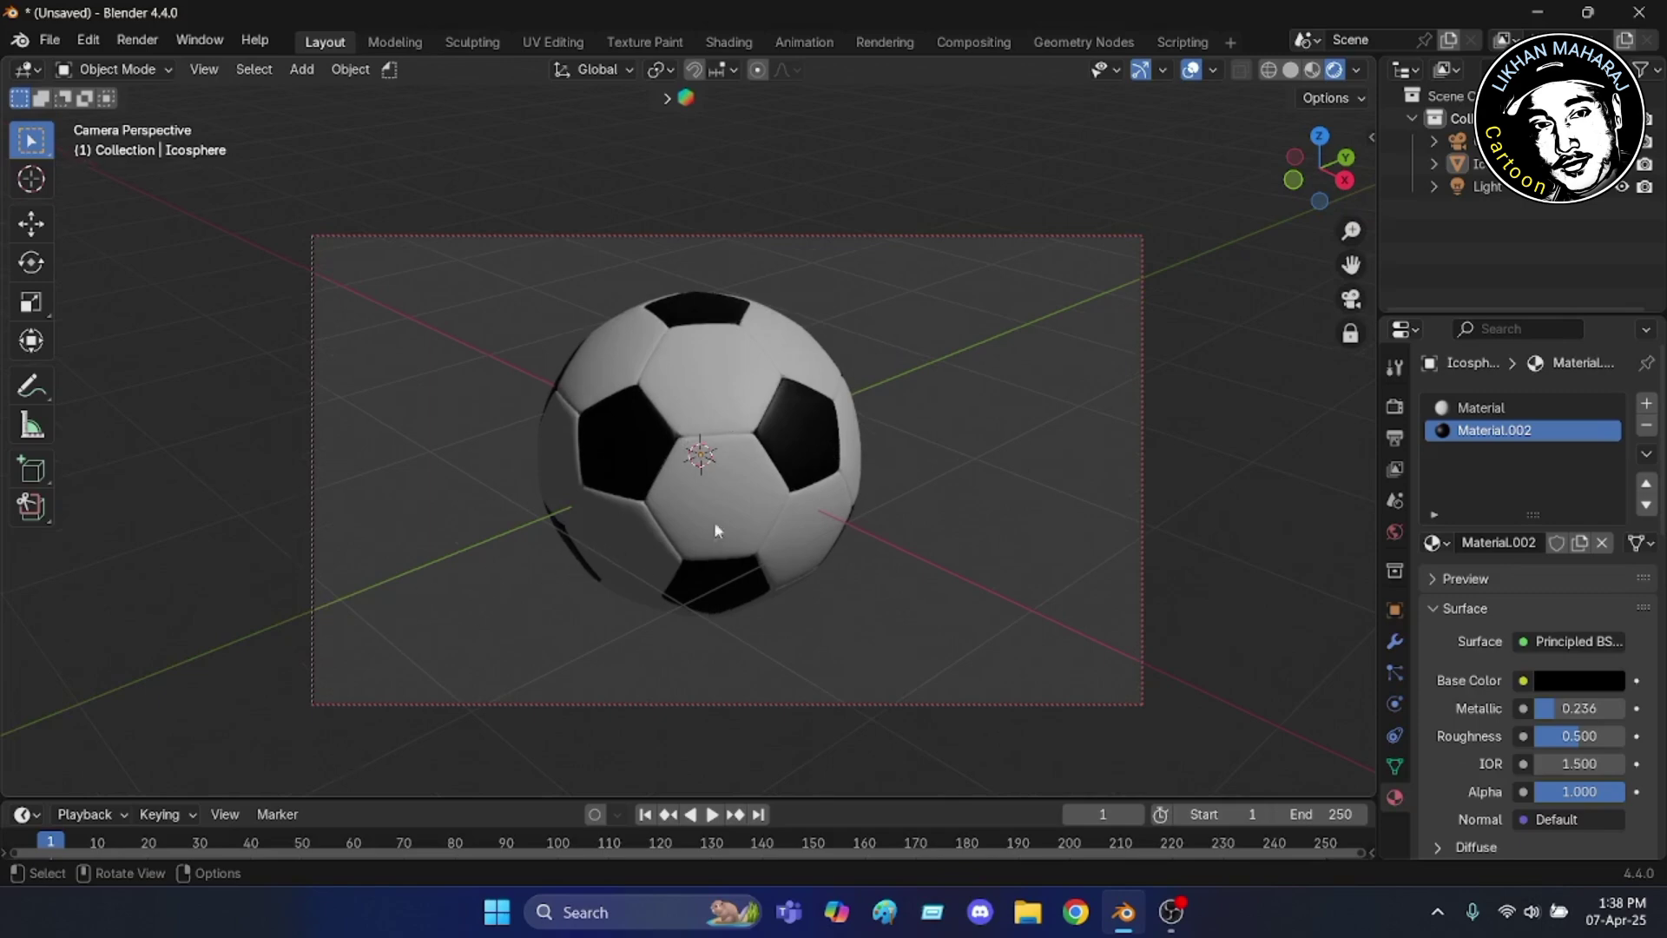
- Hide the viewport overlays and gizmos, and reframe the camera so the ball nearly fills the frame's height
{"action": "left_click", "coordinate": [1191, 69]}
{"action": "left_click", "coordinate": [1140, 71]}
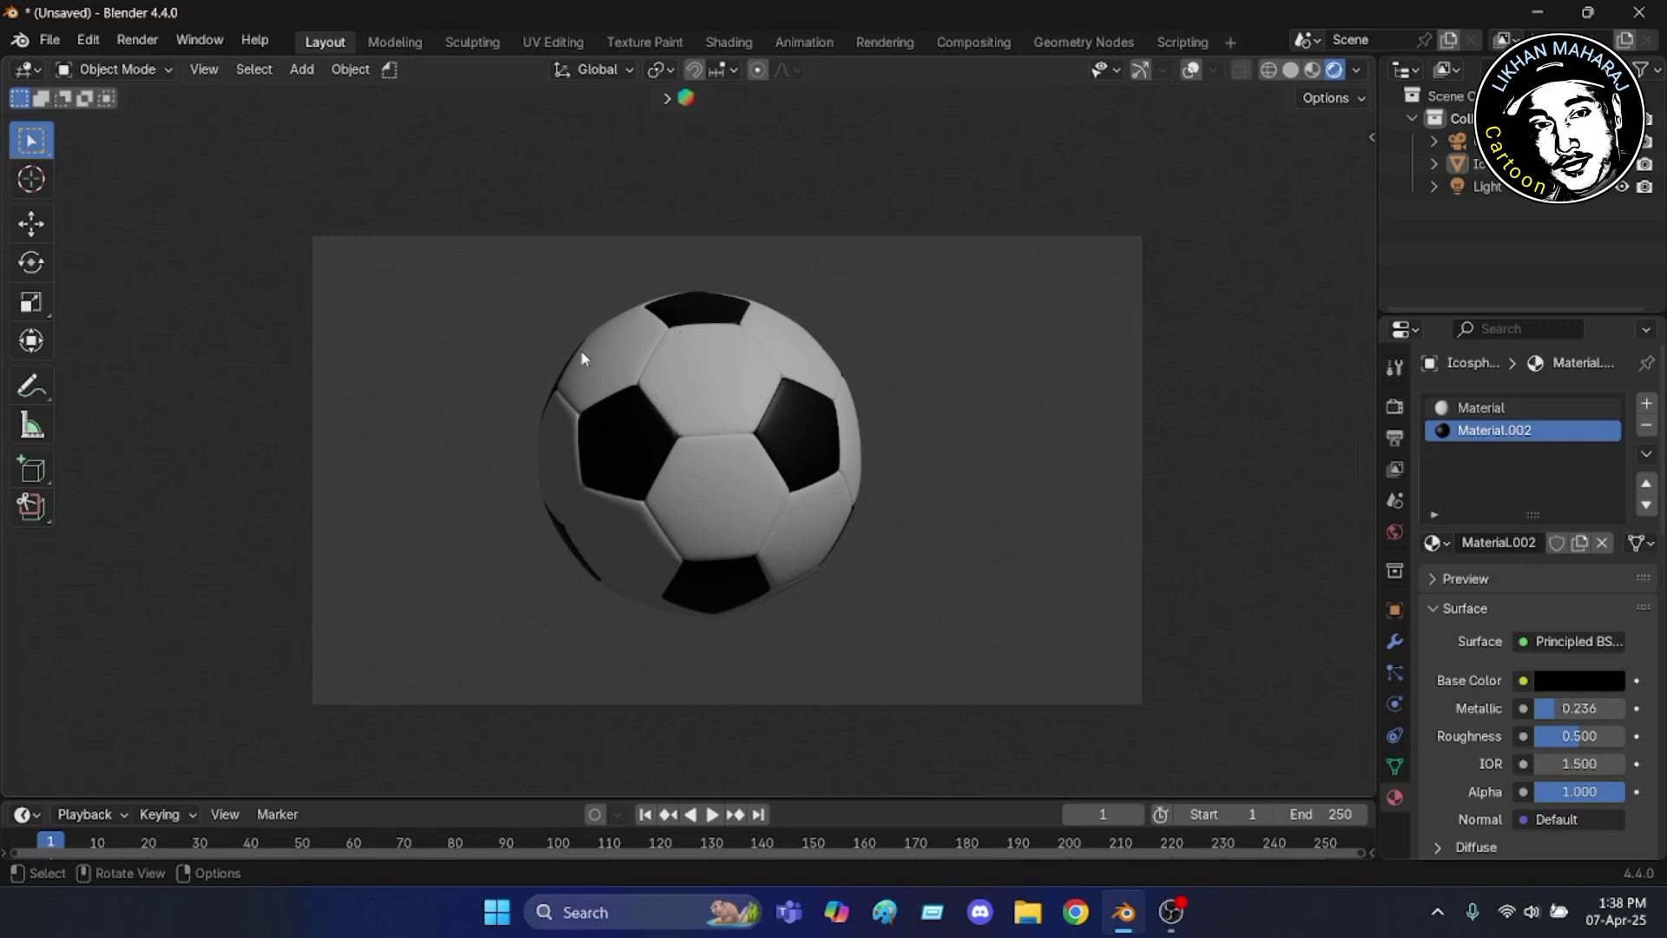
{"action": "scroll", "coordinate": [667, 424], "scroll_direction": "up", "scroll_amount": 3}
{"action": "scroll", "coordinate": [668, 432], "scroll_direction": "down", "scroll_amount": 3}
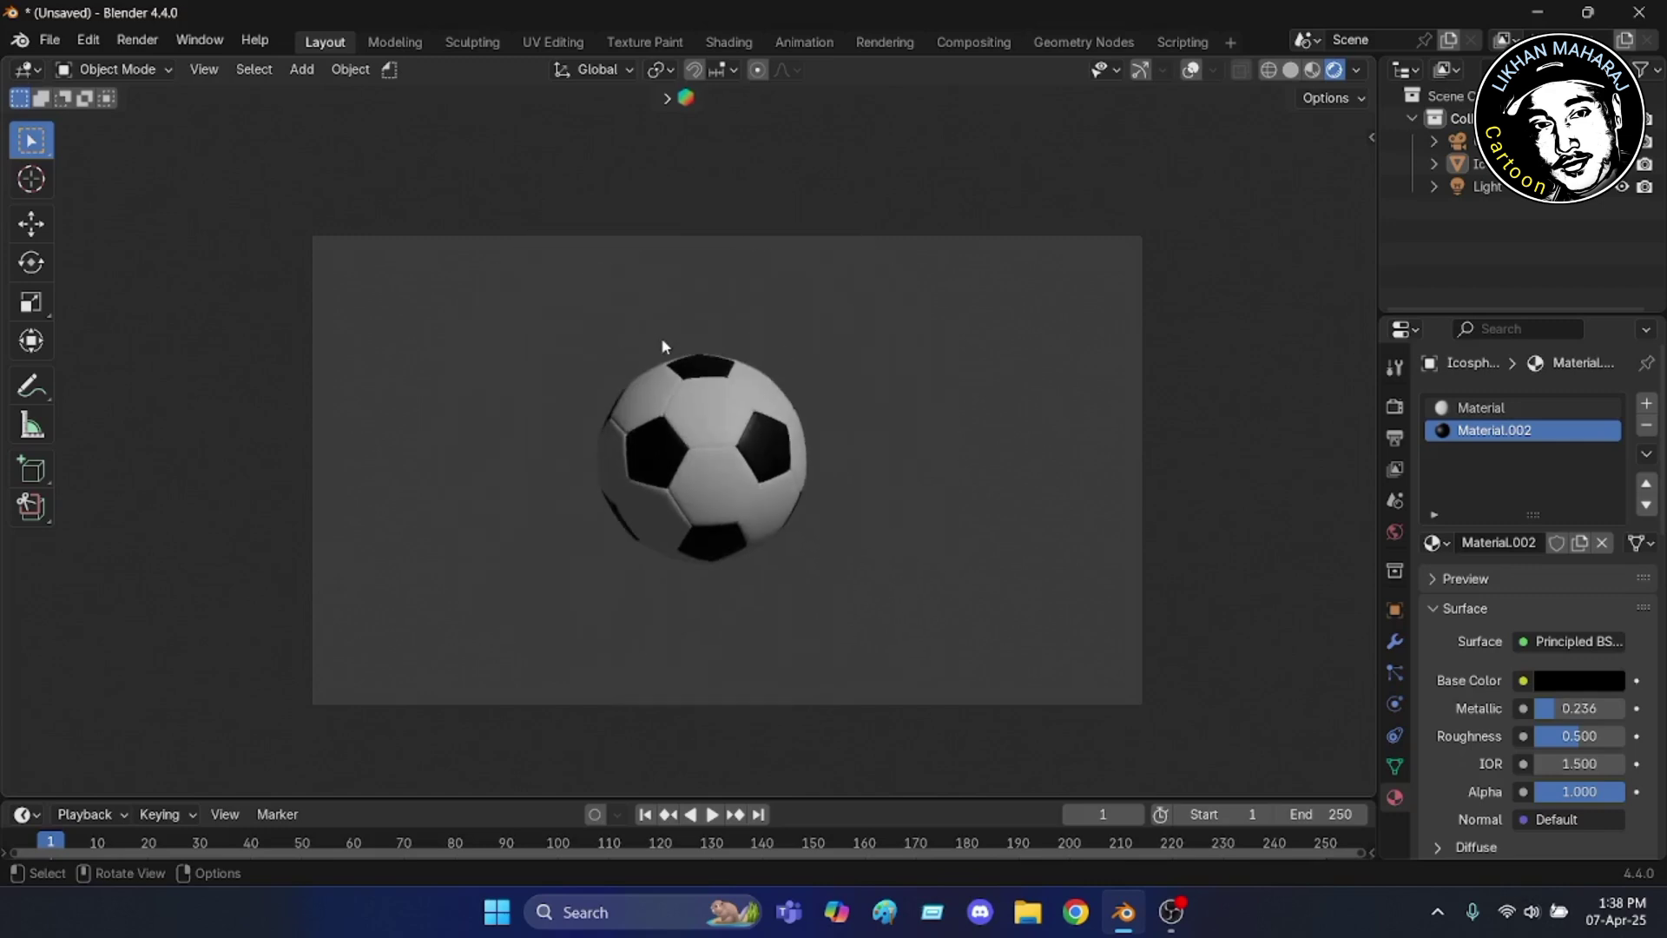
{"action": "scroll", "coordinate": [677, 368], "scroll_direction": "up", "scroll_amount": 2}
{"action": "scroll", "coordinate": [677, 368], "scroll_direction": "up", "scroll_amount": 2}
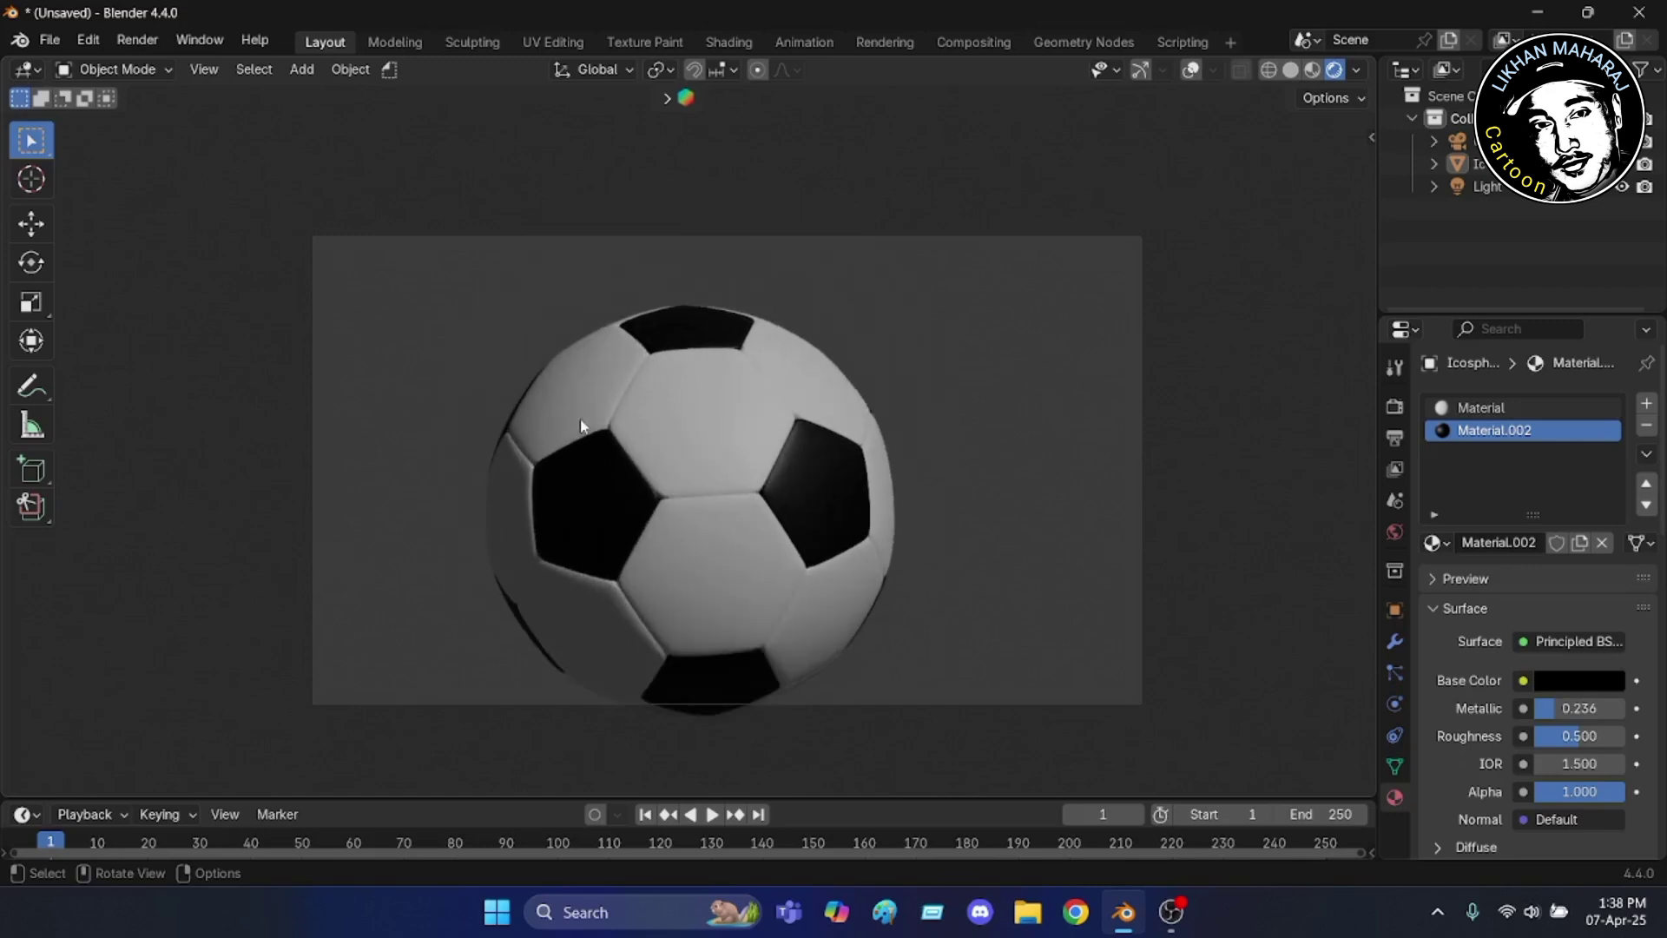
{"action": "scroll", "coordinate": [578, 427], "scroll_direction": "down", "scroll_amount": 3}
{"action": "scroll", "coordinate": [506, 495], "scroll_direction": "up", "scroll_amount": 2}
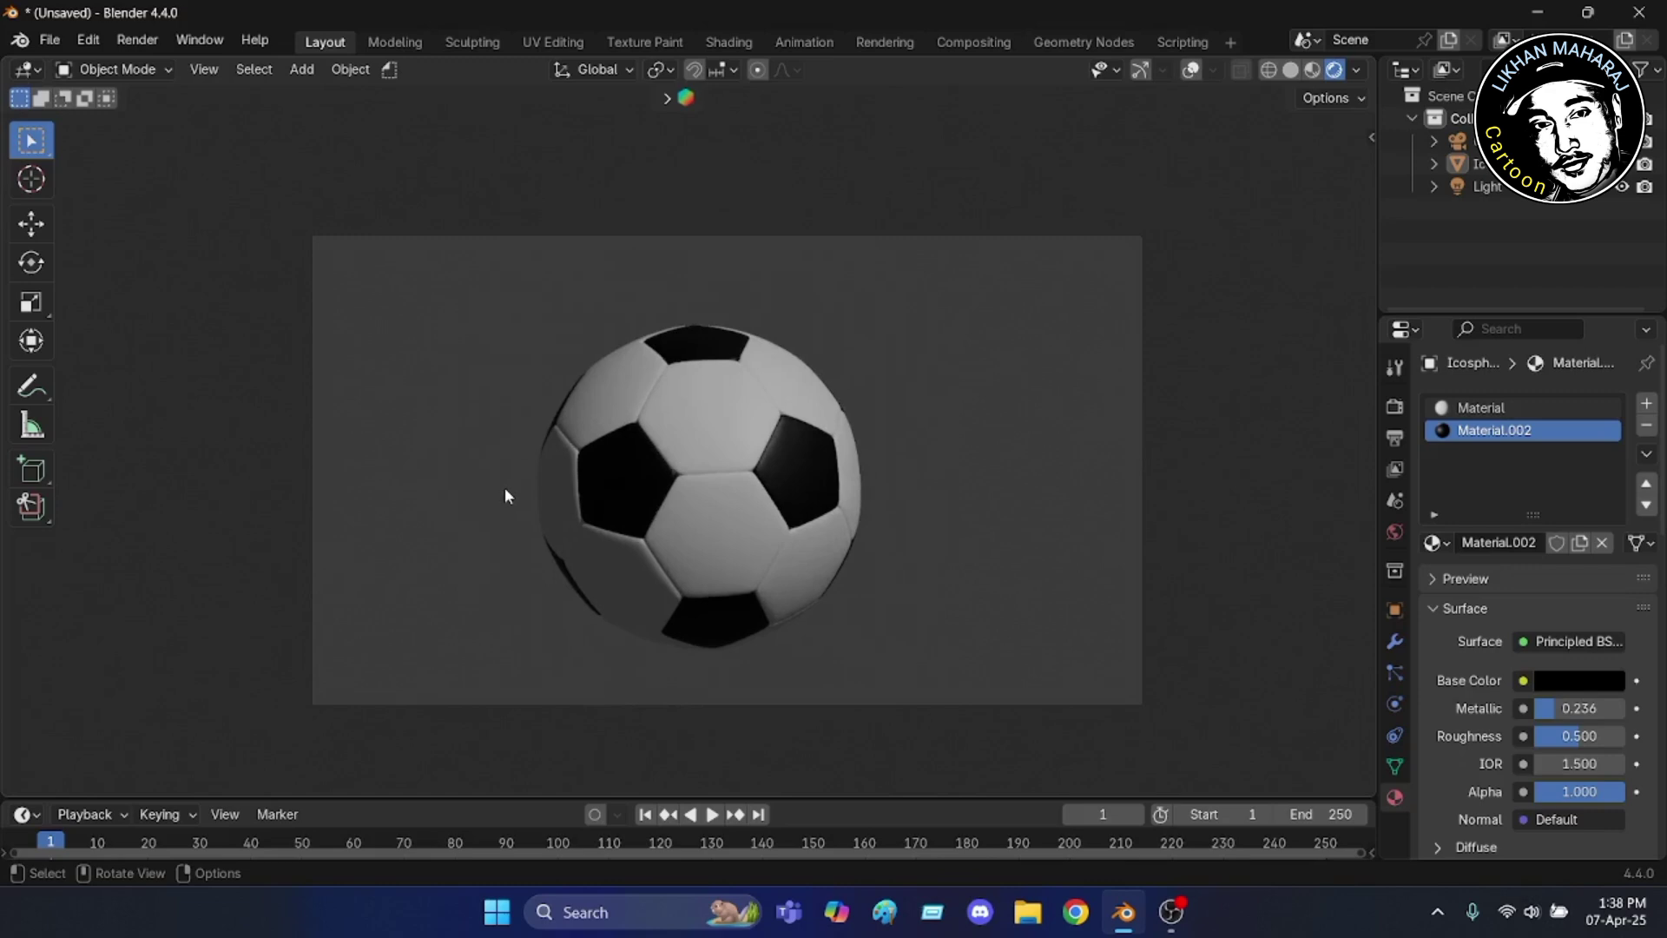
{"action": "scroll", "coordinate": [498, 495], "scroll_direction": "up", "scroll_amount": 1}
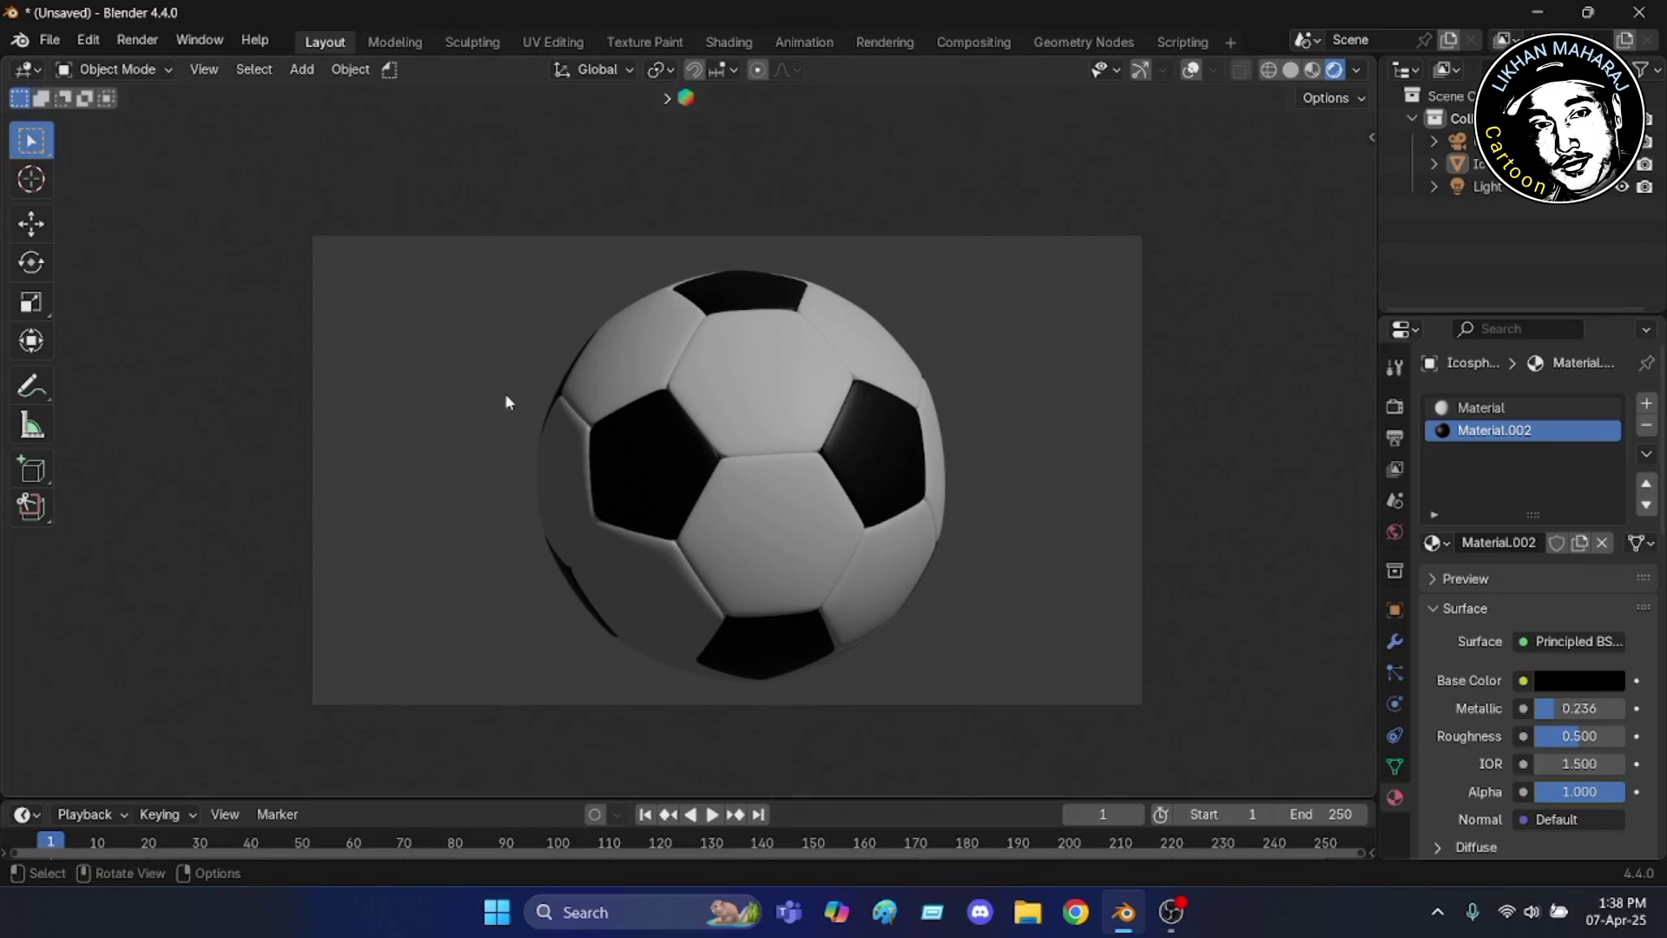
{"action": "scroll", "coordinate": [643, 467], "scroll_direction": "down", "scroll_amount": 1}
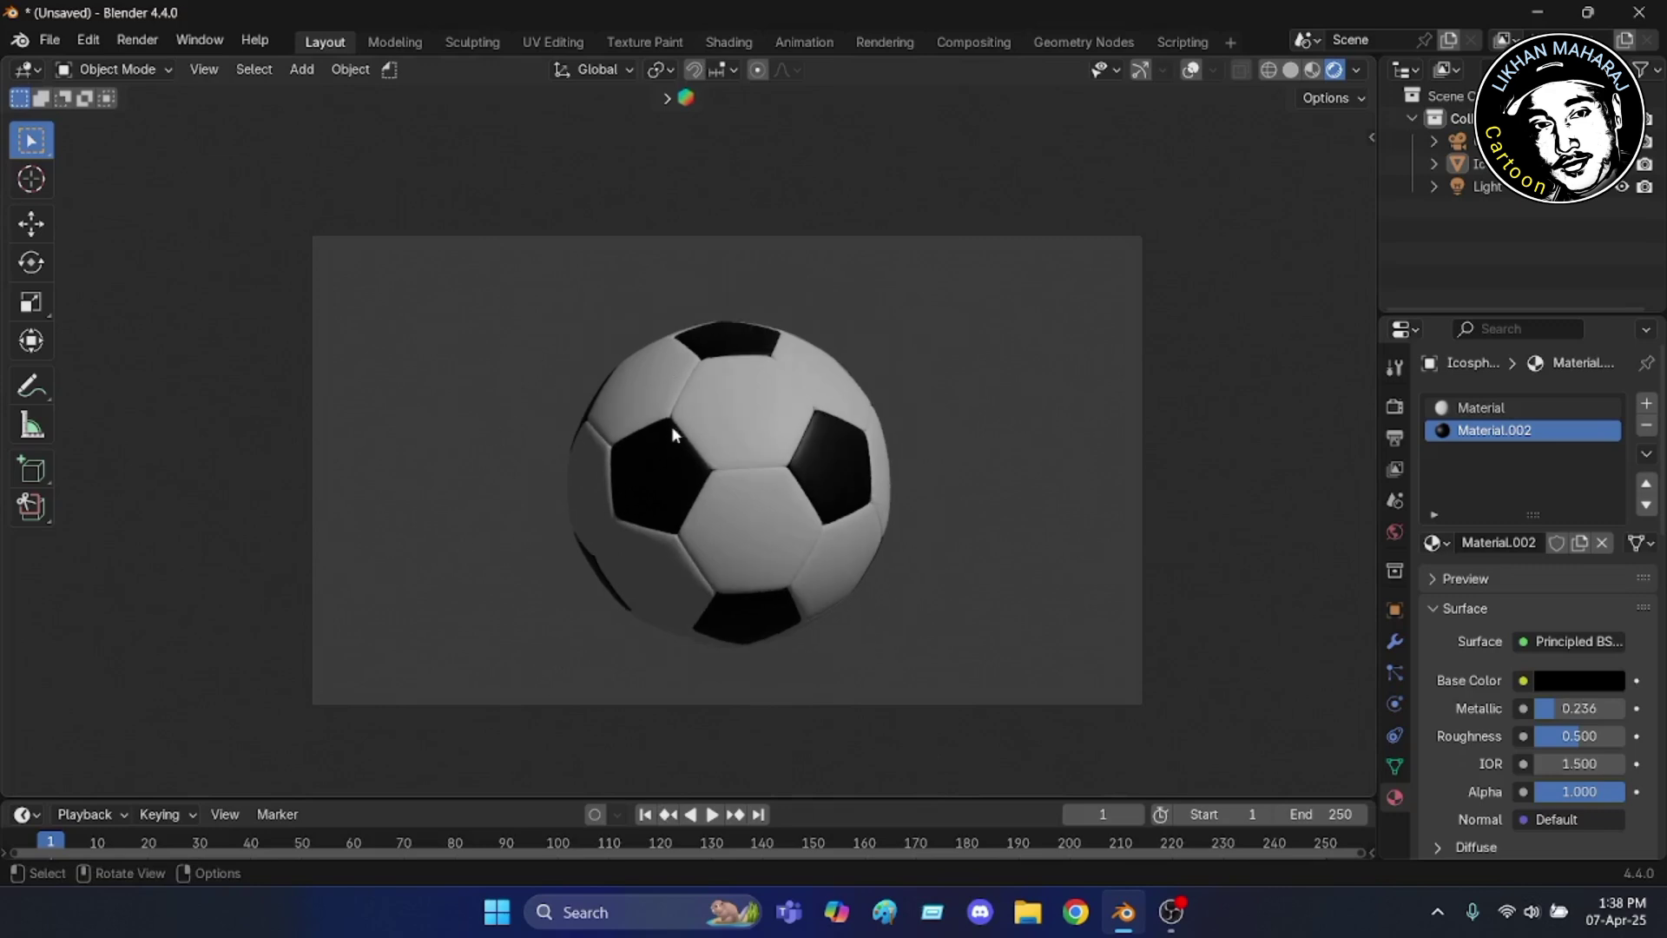
{"action": "scroll", "coordinate": [670, 425], "scroll_direction": "up", "scroll_amount": 1}
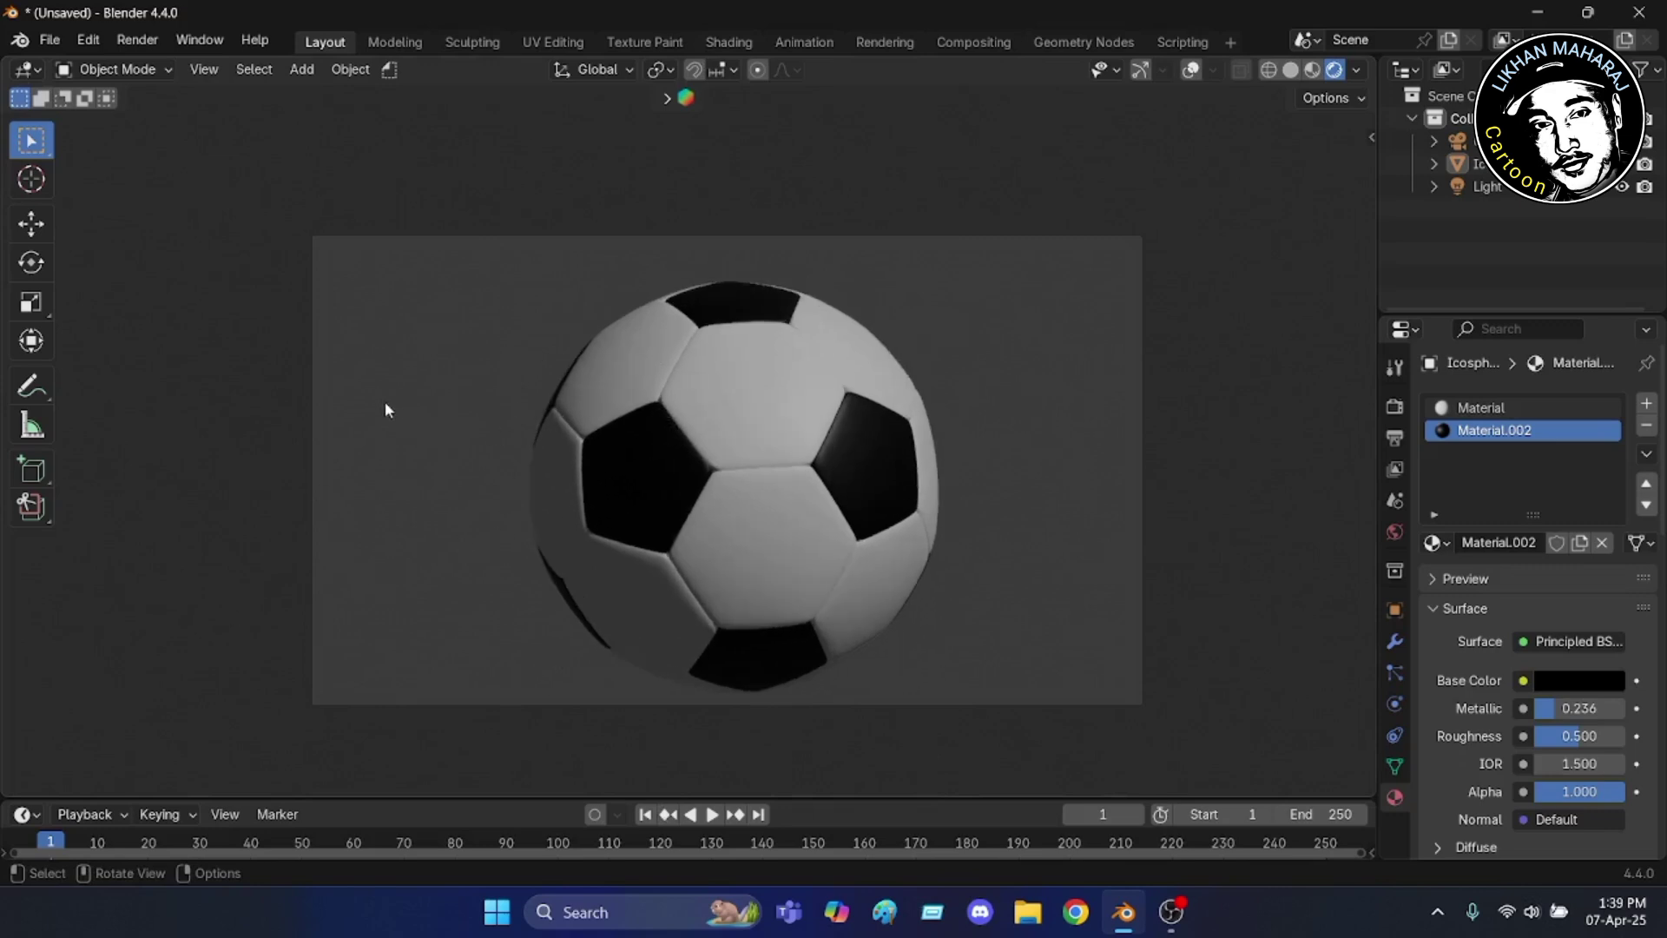